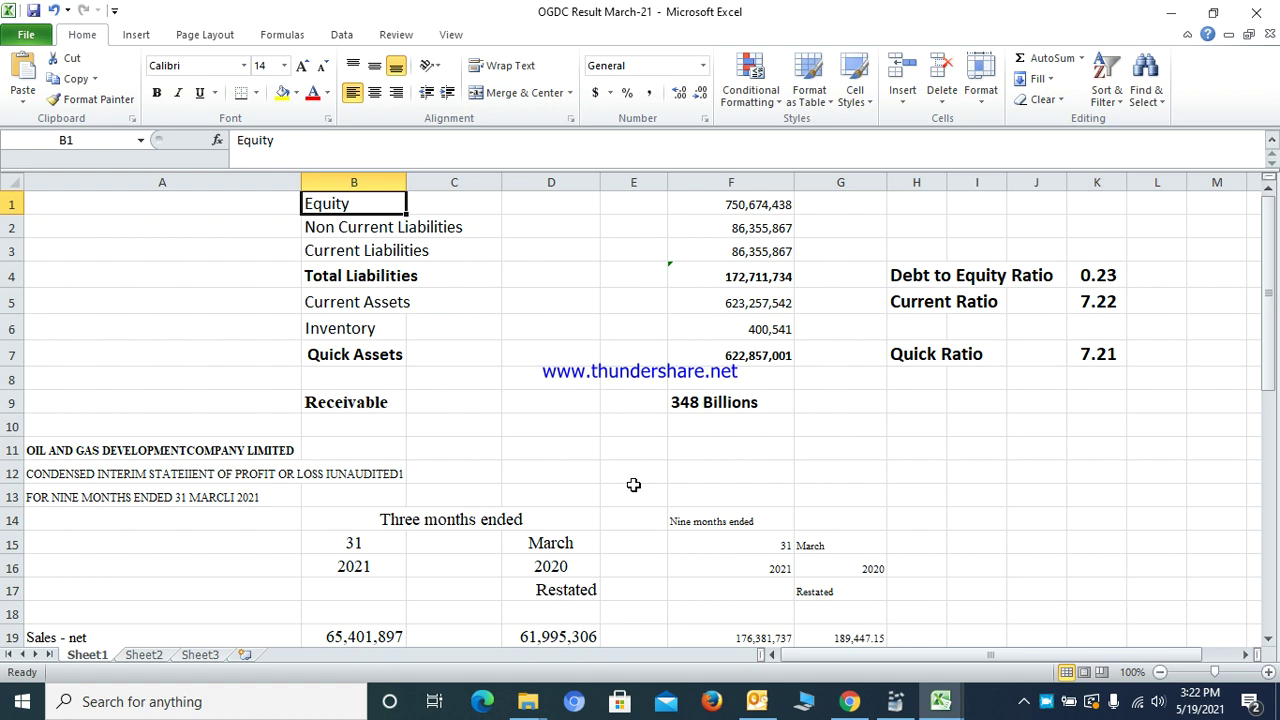
- Examine the equity, non-current, current and total liabilities figures in F1:F4 of the balance sheet summary
{"action": "key", "text": "Down"}
{"action": "key", "text": "Up"}
{"action": "key", "text": "Right"}
{"action": "key", "text": "Right"}
{"action": "key", "text": "Right"}
{"action": "key", "text": "Right"}
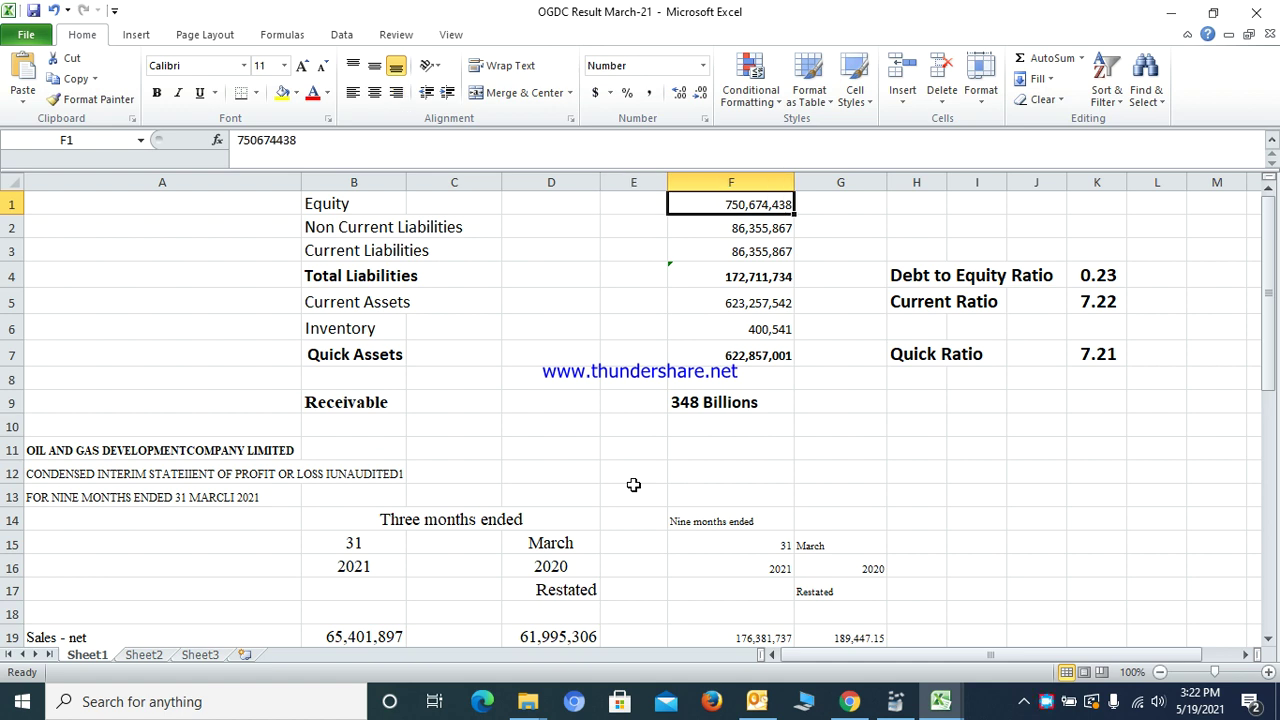
{"action": "key", "text": "Down"}
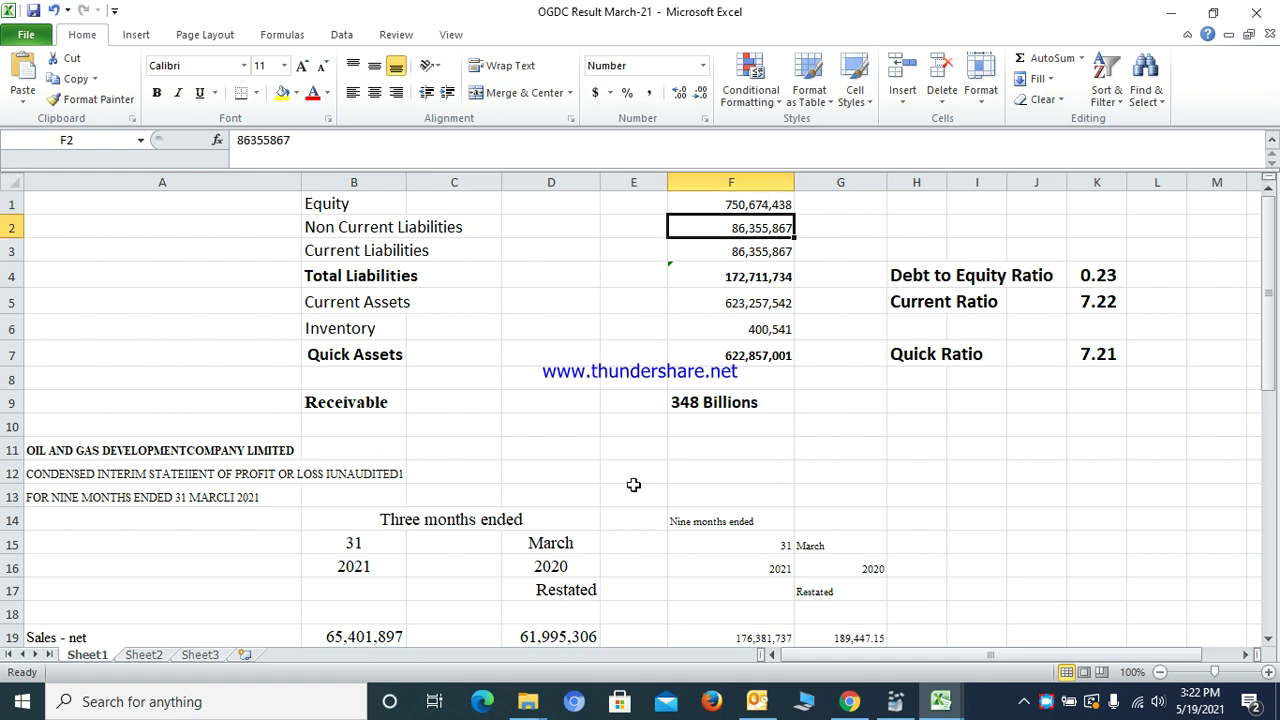
{"action": "key", "text": "Down"}
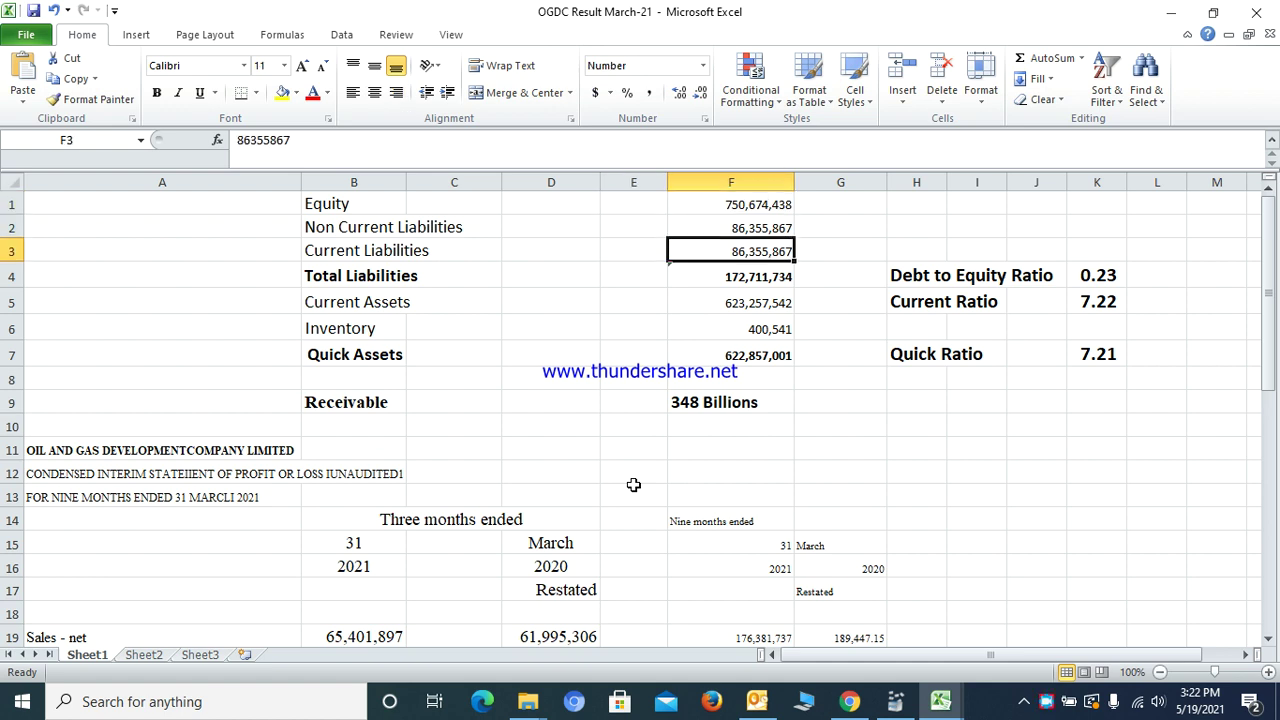
{"action": "key", "text": "Down"}
{"action": "key", "text": "Up"}
{"action": "key", "text": "shift+Up"}
{"action": "key", "text": "shift+Down"}
{"action": "key", "text": "Down"}
- Examine the Current Assets, Inventory and Quick Assets figures in F5:F7, including how quick assets is derived
{"action": "key", "text": "Down"}
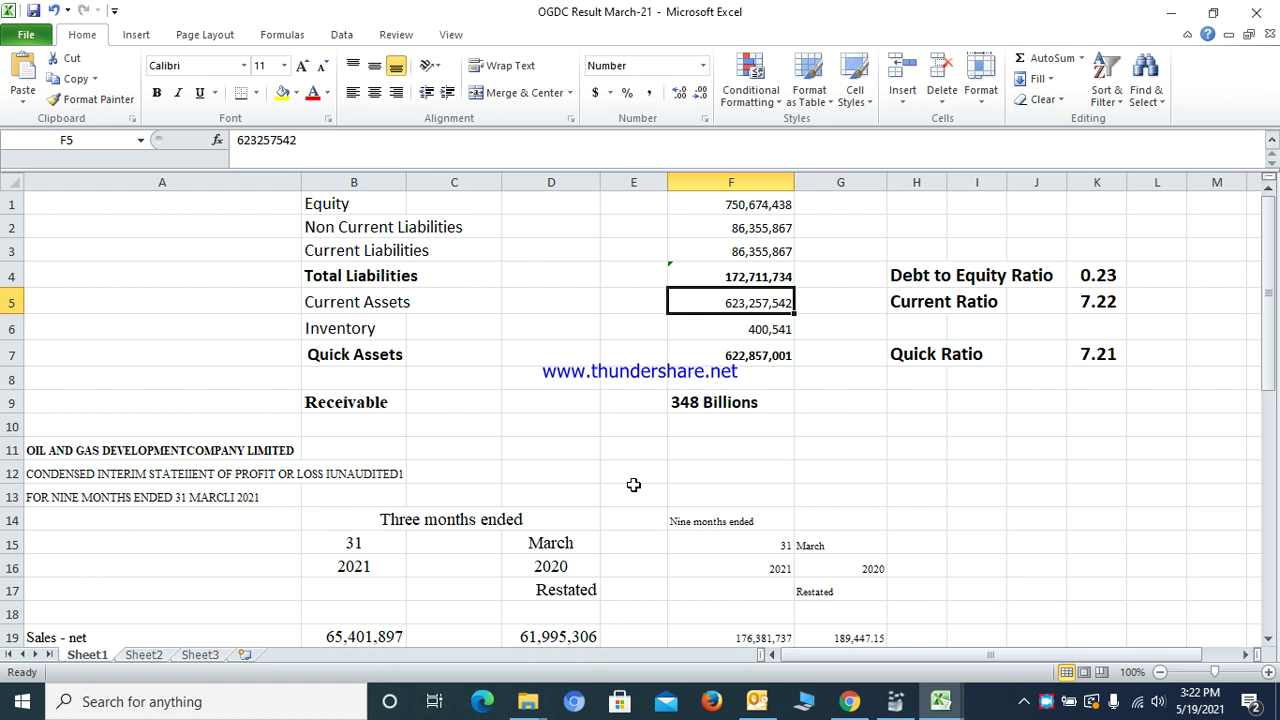
{"action": "key", "text": "Down"}
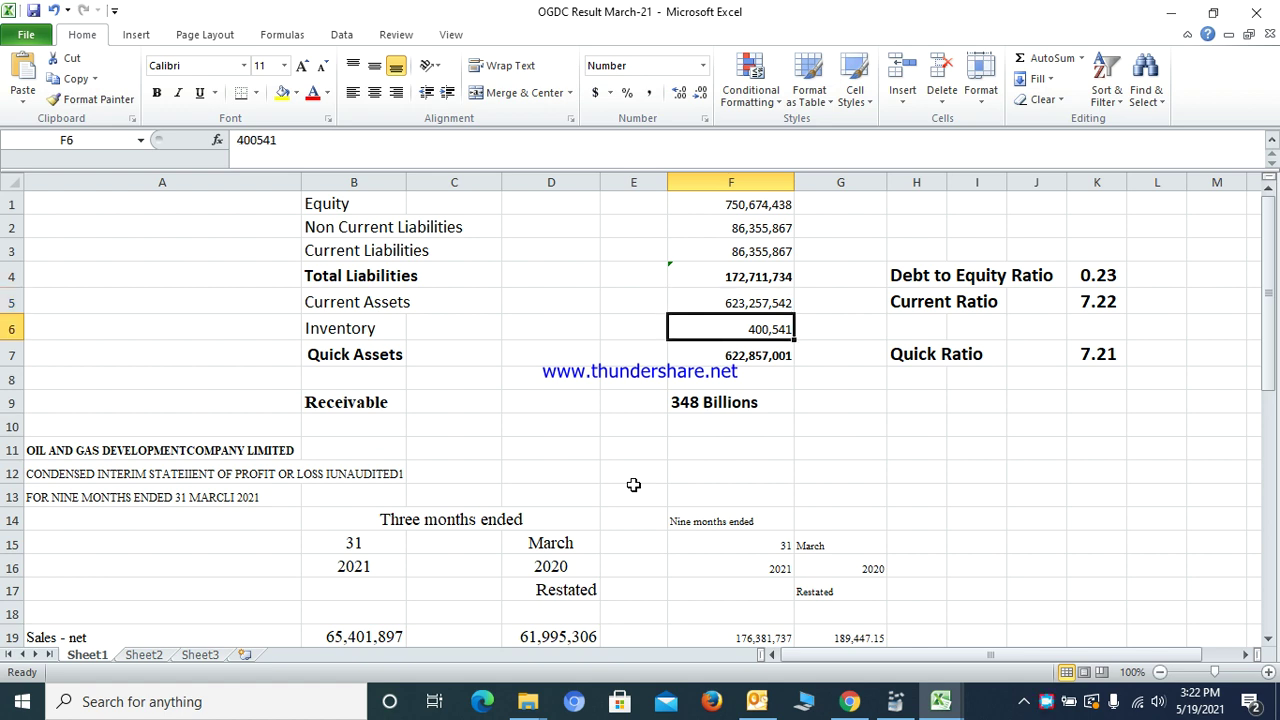
{"action": "key", "text": "Down"}
{"action": "key", "text": "Up"}
{"action": "key", "text": "Down"}
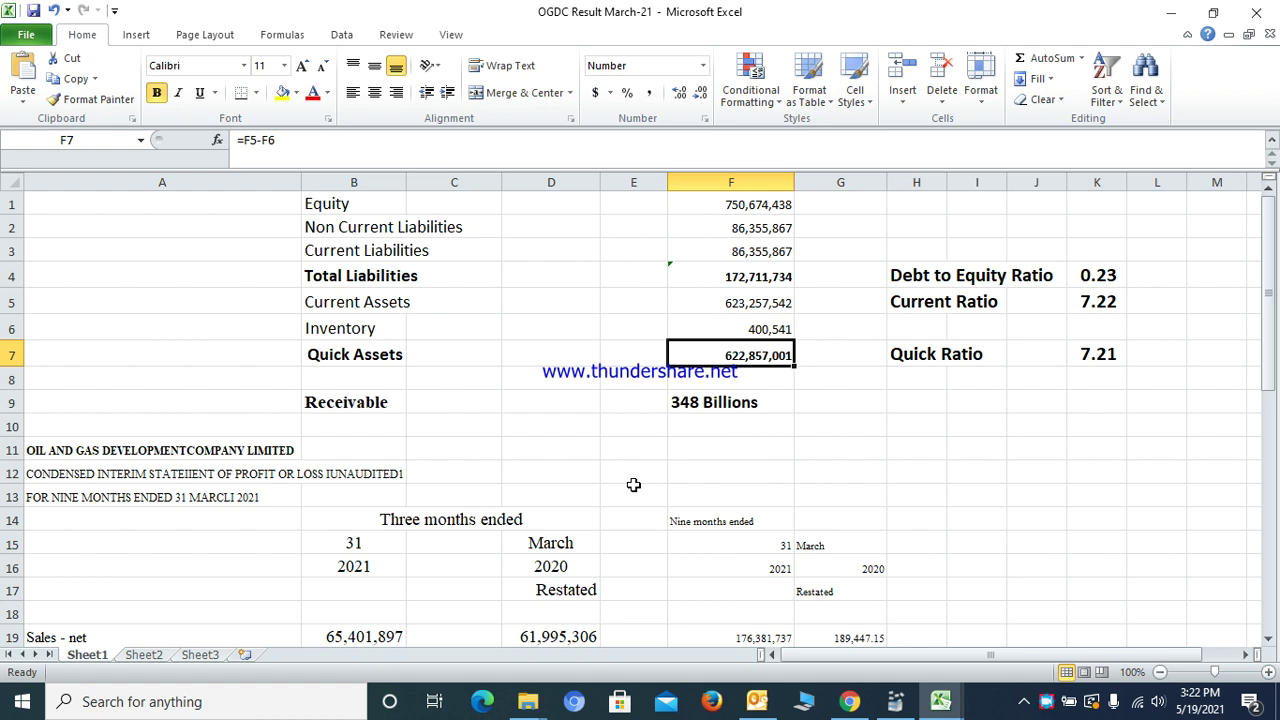
{"action": "key", "text": "Left"}
{"action": "key", "text": "Left"}
{"action": "key", "text": "Left"}
{"action": "key", "text": "Left"}
{"action": "key", "text": "Right"}
{"action": "key", "text": "Right"}
{"action": "key", "text": "Right"}
{"action": "key", "text": "Right"}
{"action": "key", "text": "Right"}
{"action": "key", "text": "Left"}
{"action": "key", "text": "Up"}
{"action": "key", "text": "Up"}
{"action": "key", "text": "Down"}
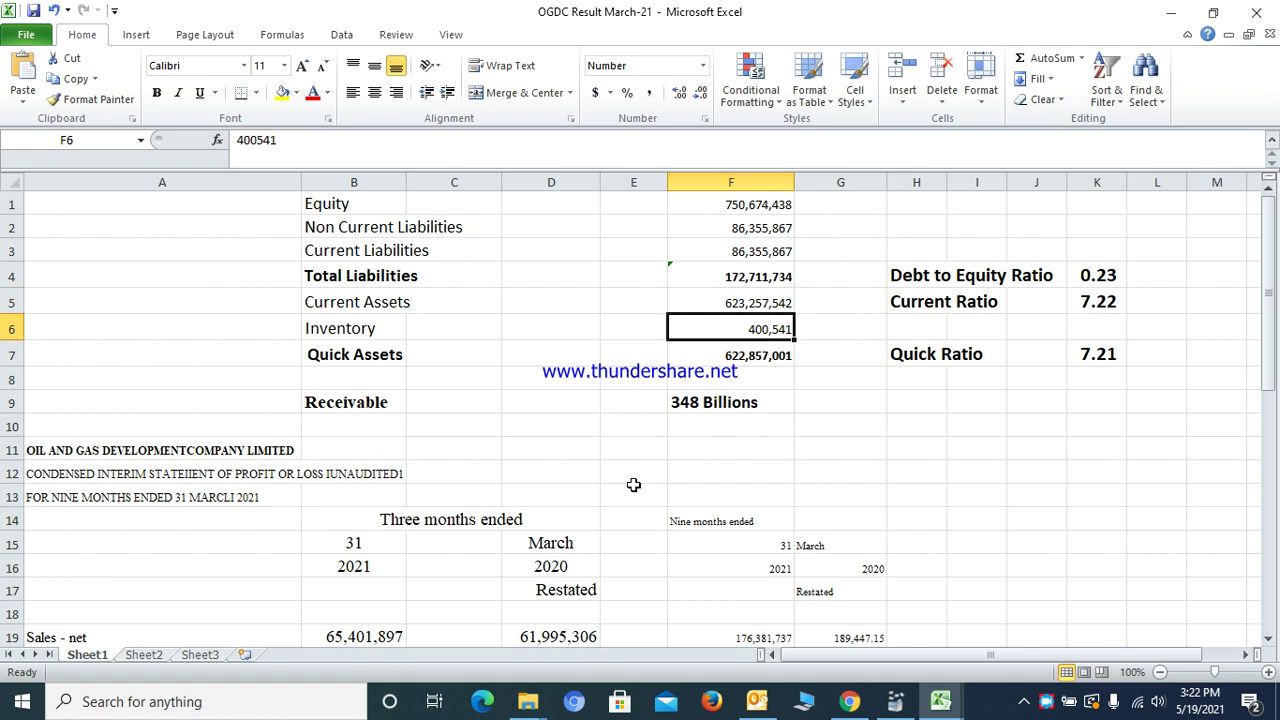
{"action": "key", "text": "Down"}
- Examine the Debt to Equity, Current and Quick Ratio formulas in K4, K5 and K7
{"action": "key", "text": "Right"}
{"action": "key", "text": "Right"}
{"action": "key", "text": "Right"}
{"action": "key", "text": "Right"}
{"action": "key", "text": "Right"}
{"action": "key", "text": "Up"}
{"action": "key", "text": "Up"}
{"action": "key", "text": "Up"}
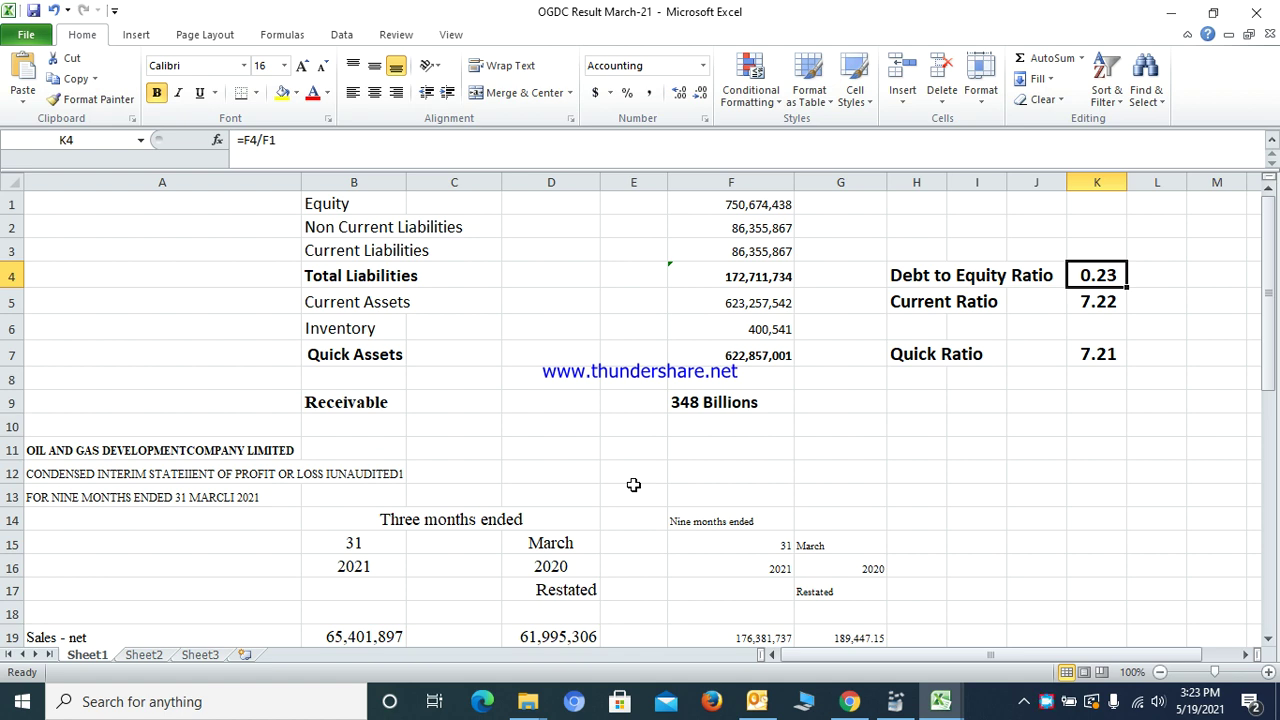
{"action": "key", "text": "Down"}
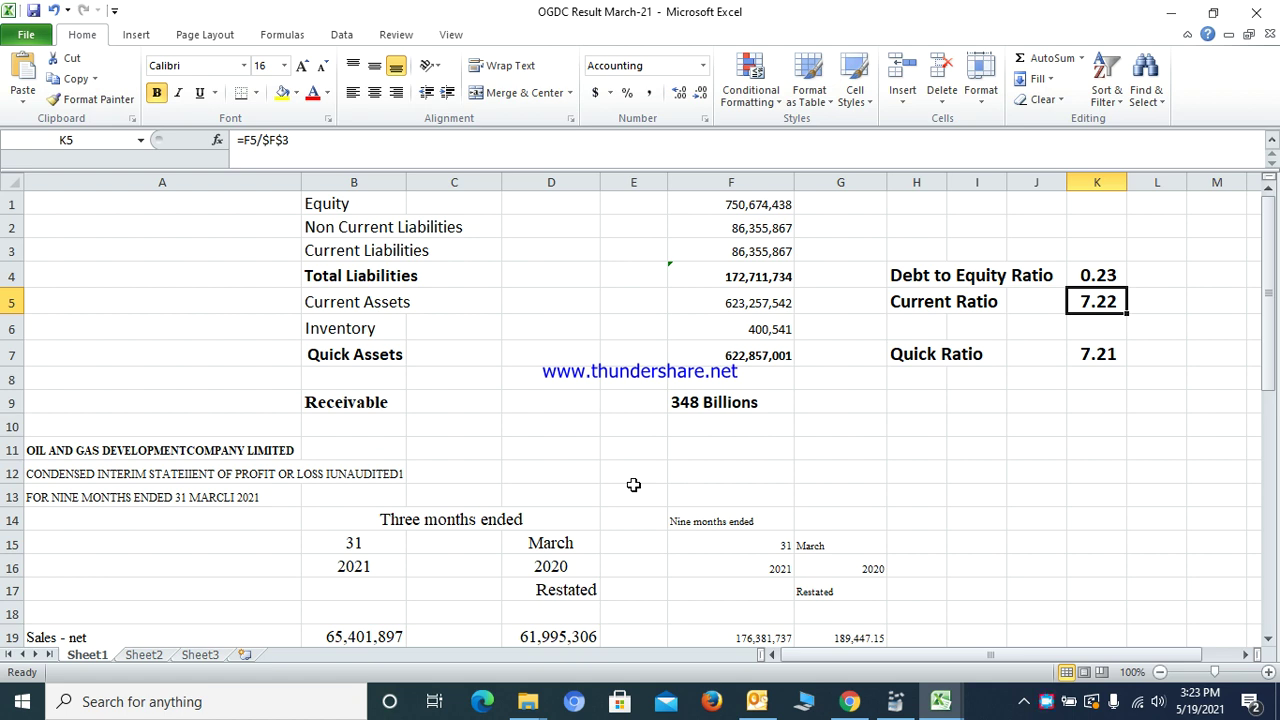
{"action": "key", "text": "Down"}
{"action": "key", "text": "Down"}
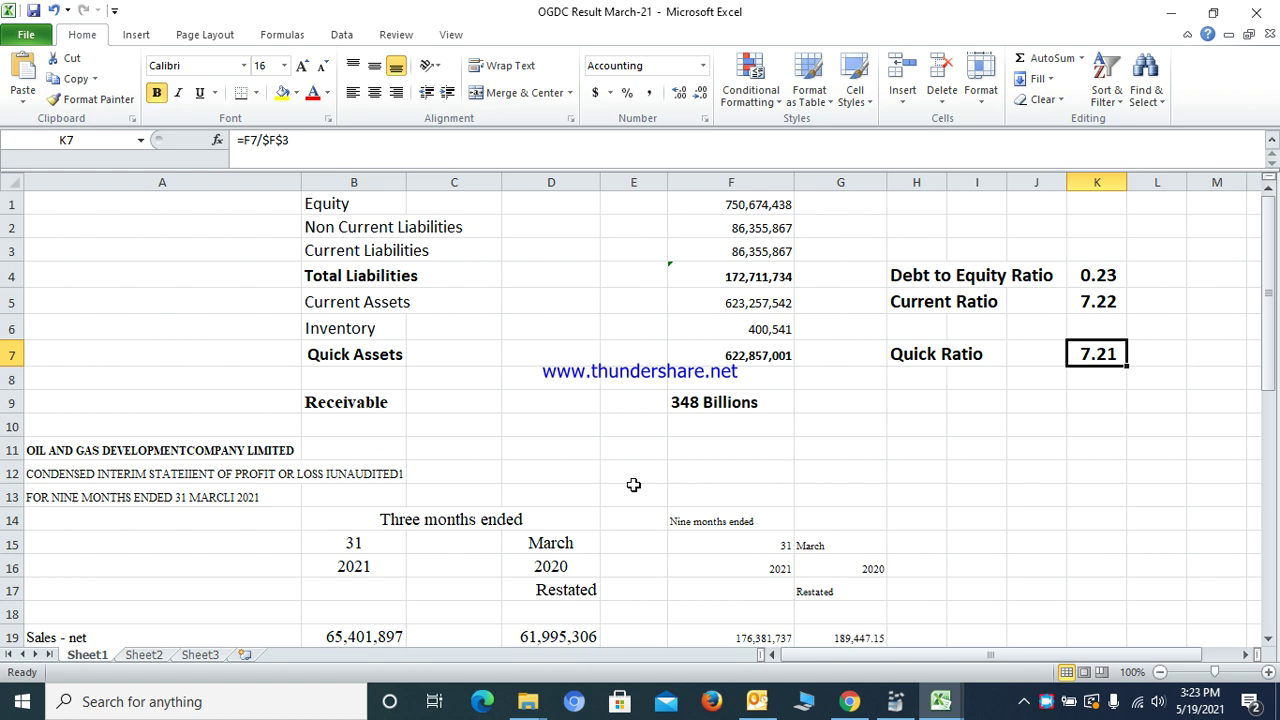
{"action": "key", "text": "Down"}
{"action": "key", "text": "Up"}
- Go to the profit or loss statement and look at the three-month 2021 Sales - net figure in B19
{"action": "key", "text": "Down"}
{"action": "key", "text": "Down"}
{"action": "key", "text": "Down"}
{"action": "key", "text": "Down"}
{"action": "key", "text": "Down"}
{"action": "key", "text": "Down"}
{"action": "key", "text": "Down"}
{"action": "key", "text": "Down"}
{"action": "key", "text": "Down"}
{"action": "key", "text": "Down"}
{"action": "key", "text": "Down"}
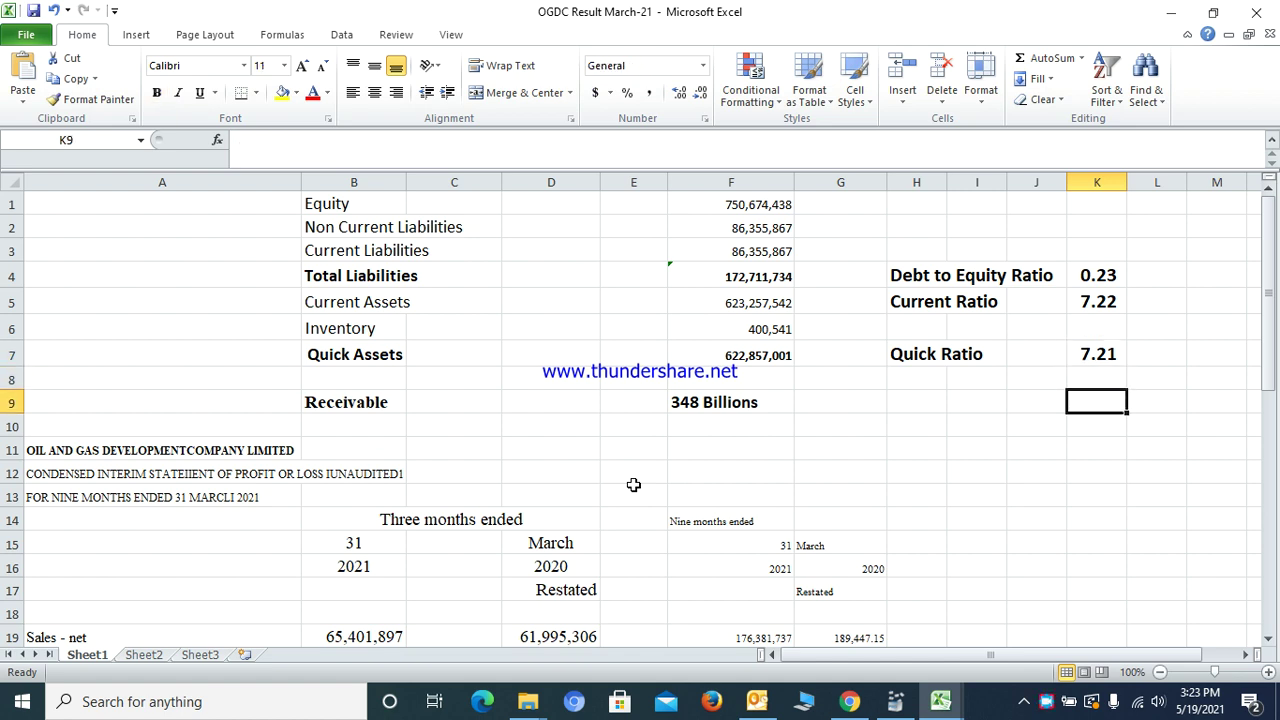
{"action": "key", "text": "Left"}
{"action": "key", "text": "Left"}
{"action": "key", "text": "Left"}
{"action": "key", "text": "Left"}
{"action": "key", "text": "Left"}
{"action": "key", "text": "Left"}
{"action": "key", "text": "Left"}
{"action": "key", "text": "Left"}
{"action": "key", "text": "Left"}
{"action": "key", "text": "Left"}
{"action": "key", "text": "Down"}
{"action": "key", "text": "Down"}
{"action": "key", "text": "Down"}
{"action": "key", "text": "Down"}
{"action": "key", "text": "Down"}
{"action": "key", "text": "Down"}
{"action": "key", "text": "Down"}
{"action": "key", "text": "Down"}
{"action": "key", "text": "Down"}
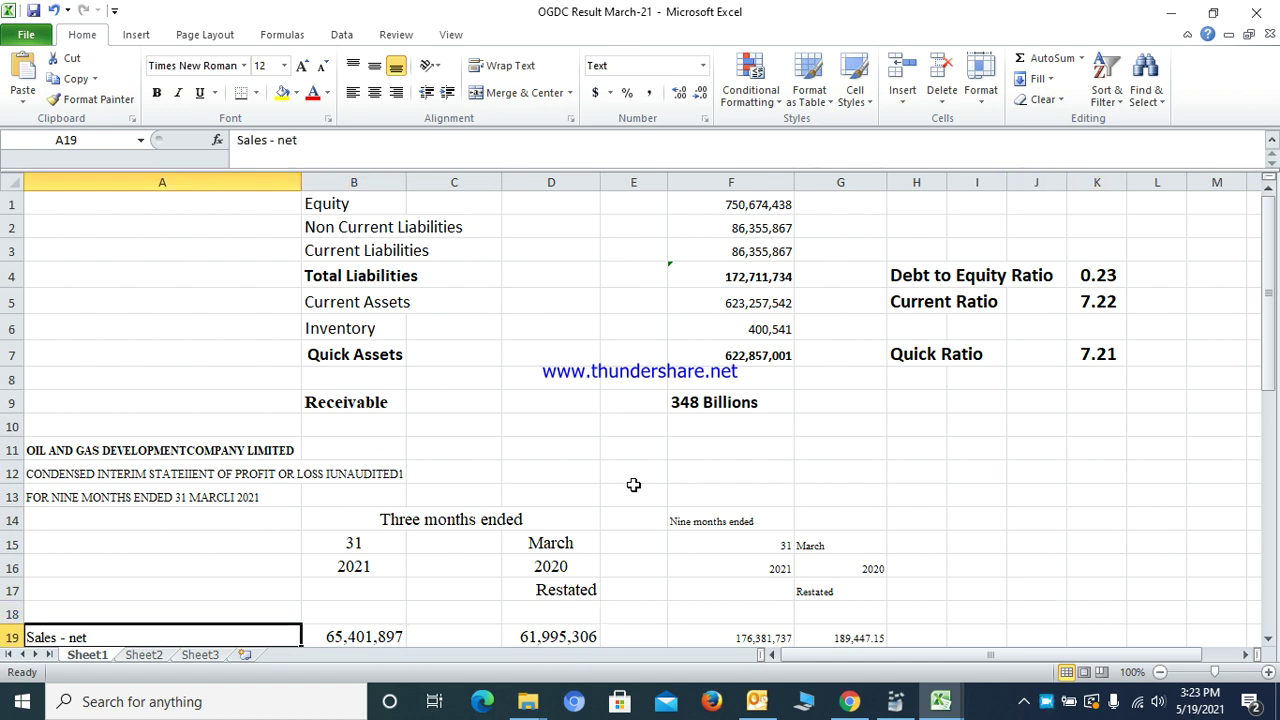
{"action": "key", "text": "Right"}
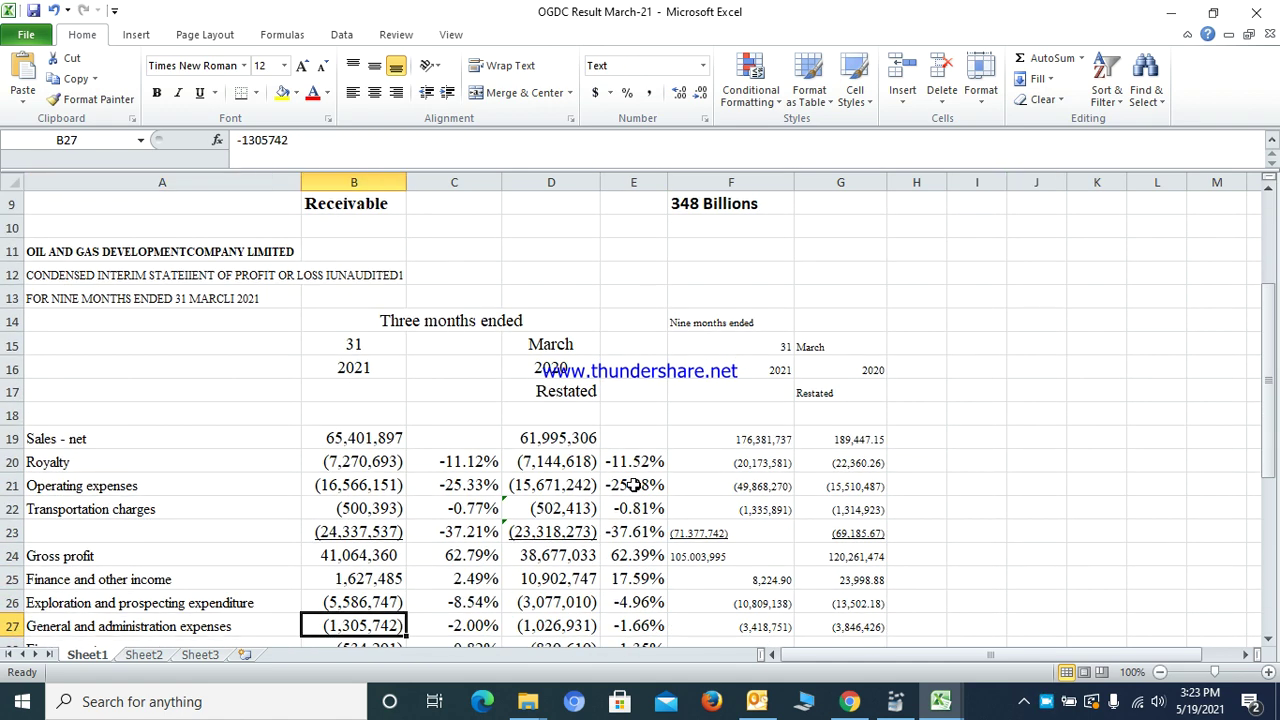
{"action": "key", "text": "Up"}
{"action": "key", "text": "Up"}
{"action": "key", "text": "Up"}
{"action": "key", "text": "Up"}
{"action": "key", "text": "Up"}
{"action": "key", "text": "Up"}
{"action": "key", "text": "Up"}
{"action": "key", "text": "Up"}
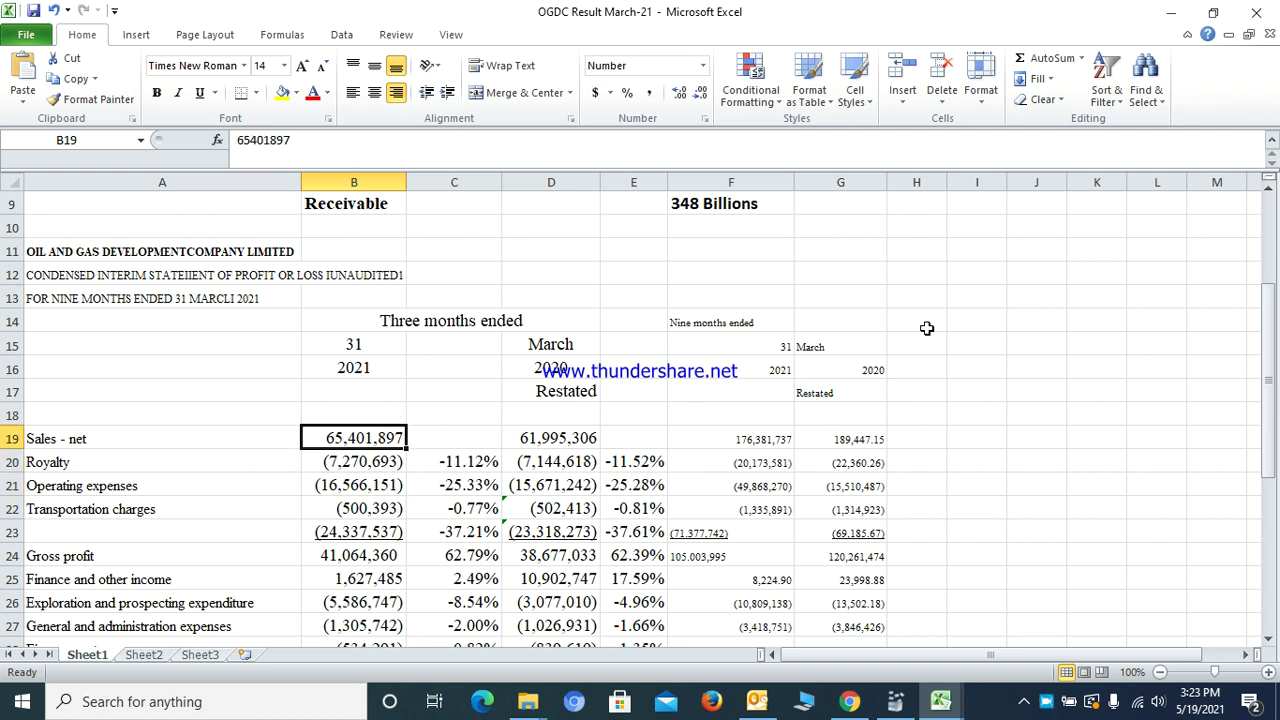
- Insert a blank column F before the nine-month figures and widen it
{"action": "left_click", "coordinate": [710, 183]}
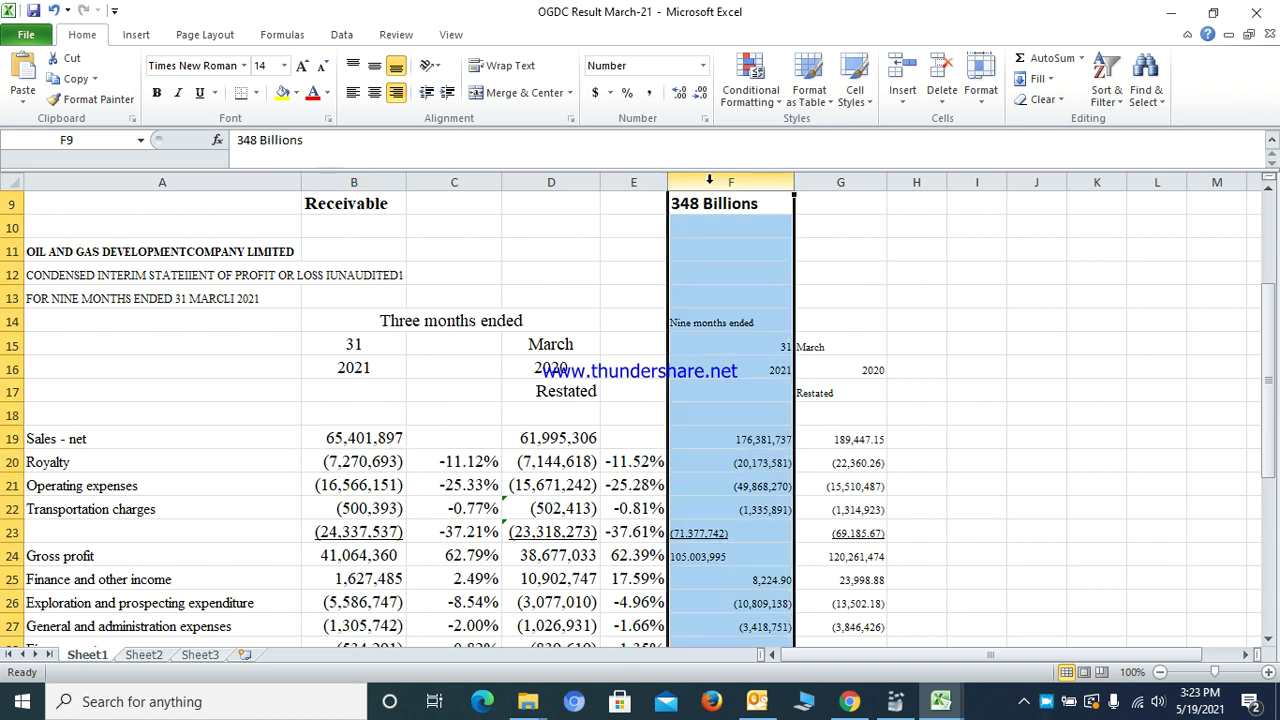
{"action": "right_click", "coordinate": [710, 184]}
{"action": "left_click", "coordinate": [785, 313]}
{"action": "key", "text": "Down"}
{"action": "key", "text": "Down"}
{"action": "key", "text": "Down"}
{"action": "key", "text": "Down"}
{"action": "key", "text": "Down"}
{"action": "key", "text": "Down"}
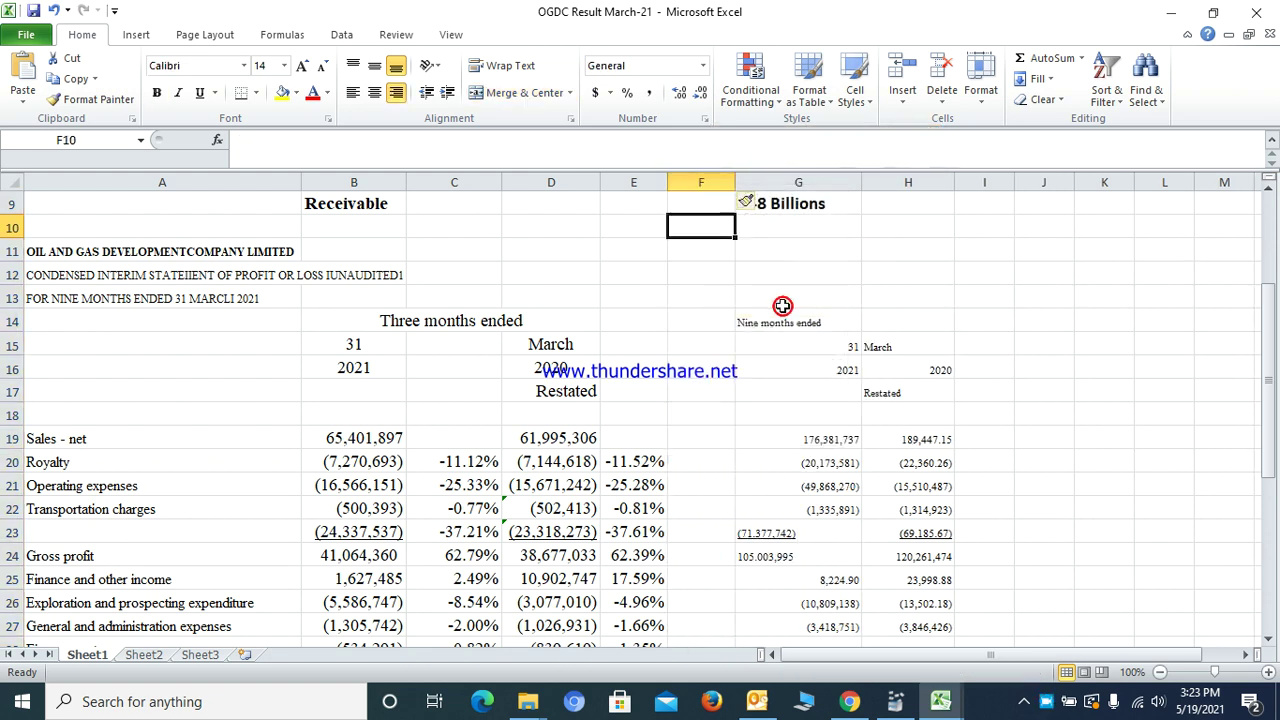
{"action": "left_click_drag", "start_coordinate": [735, 183], "coordinate": [772, 183]}
- Calculate the three-month net sales difference between 2021 and 2020 in F19 with =B19-D19
{"action": "key", "text": "Down"}
{"action": "key", "text": "Down"}
{"action": "key", "text": "Down"}
{"action": "key", "text": "Down"}
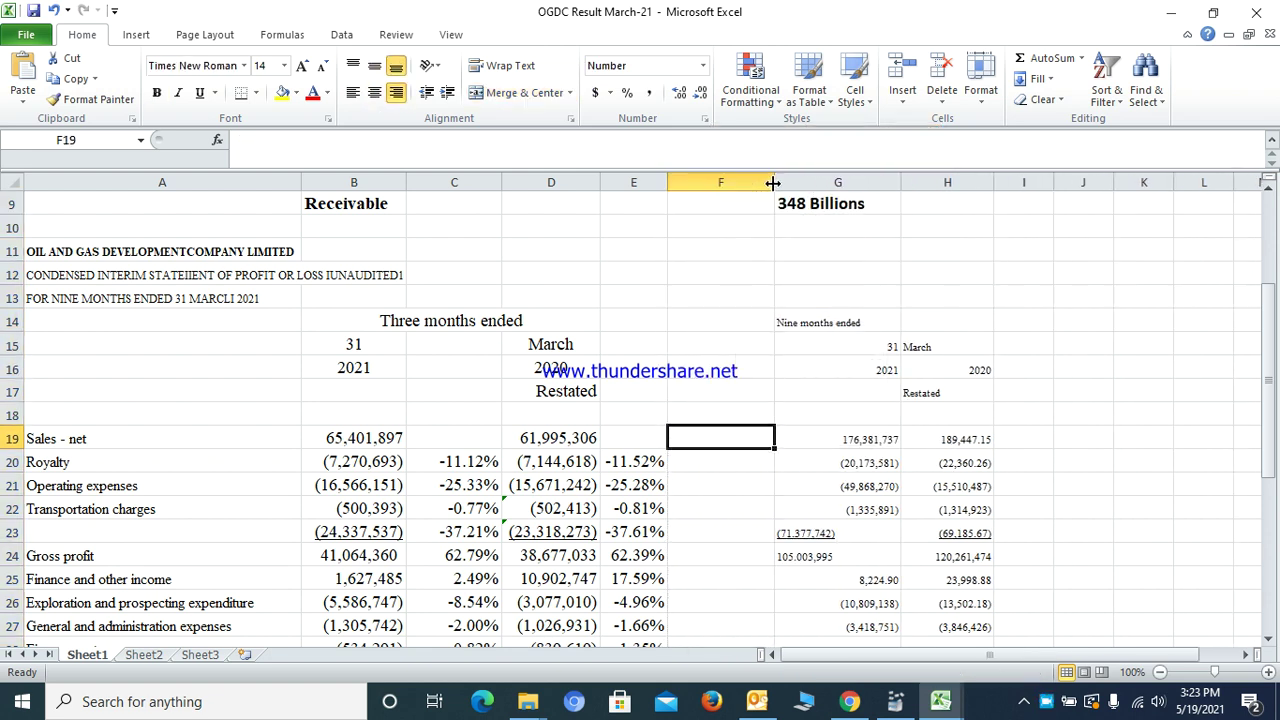
{"action": "type", "text": "="}
{"action": "key", "text": "Left"}
{"action": "key", "text": "Left"}
{"action": "key", "text": "Left"}
{"action": "key", "text": "Left"}
{"action": "key", "text": "Left"}
{"action": "key", "text": "Right"}
{"action": "type", "text": "-"}
{"action": "key", "text": "Left"}
{"action": "key", "text": "Left"}
{"action": "key", "text": "Return"}
{"action": "key", "text": "Up"}
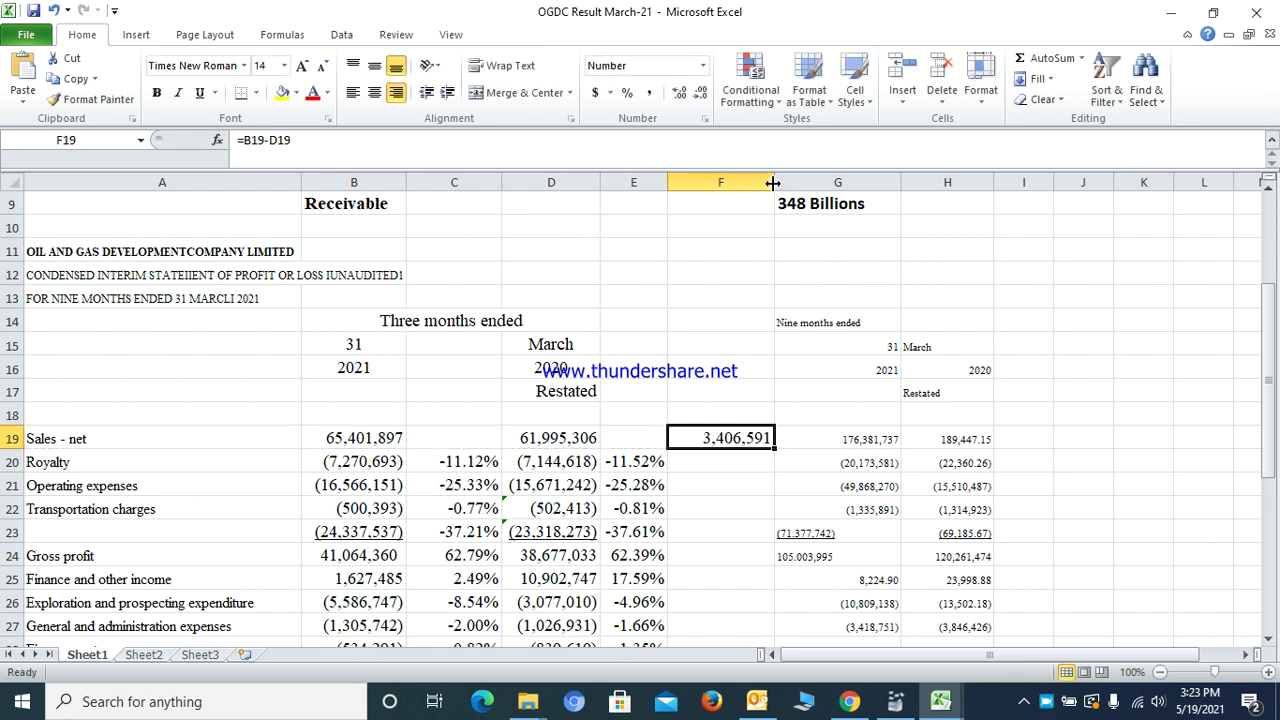
- Insert another blank column G before the nine-month figures and go to its Sales - net row
{"action": "right_click", "coordinate": [826, 188]}
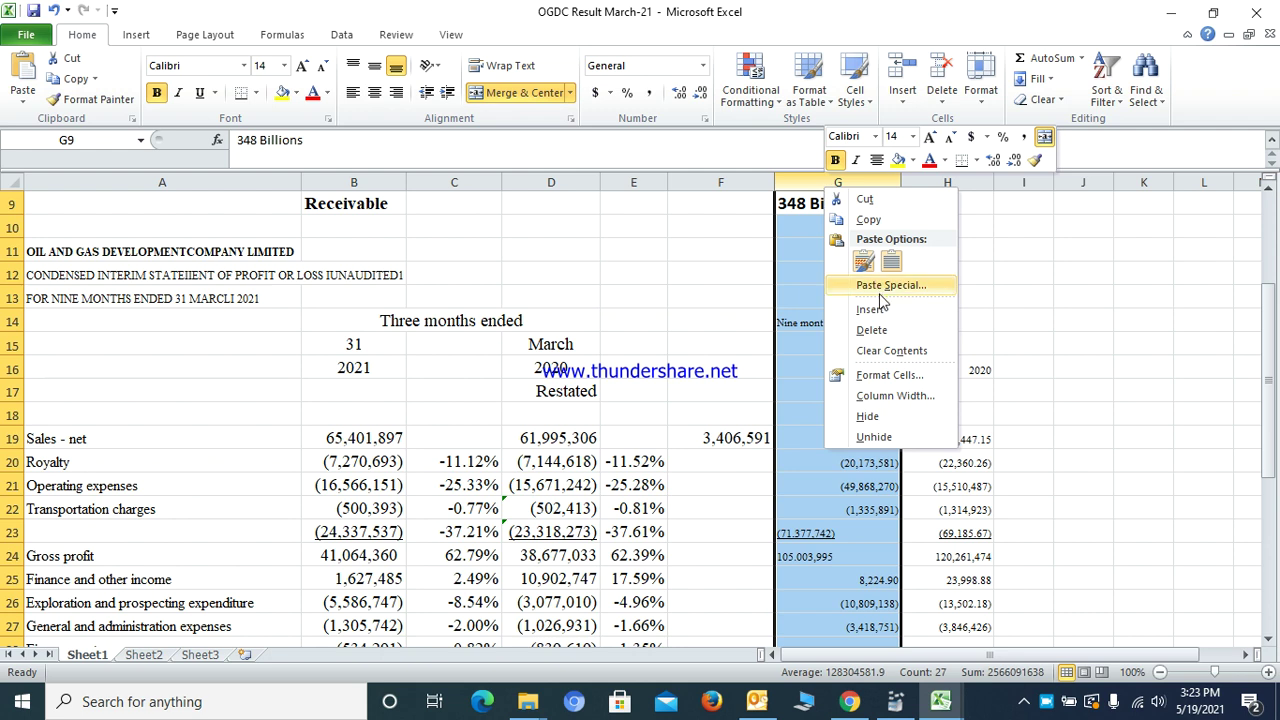
{"action": "left_click", "coordinate": [869, 309]}
{"action": "key", "text": "Down"}
{"action": "key", "text": "Down"}
{"action": "key", "text": "Down"}
{"action": "key", "text": "Down"}
{"action": "key", "text": "Down"}
{"action": "key", "text": "Down"}
{"action": "key", "text": "Down"}
{"action": "key", "text": "Down"}
{"action": "key", "text": "Down"}
{"action": "key", "text": "Down"}
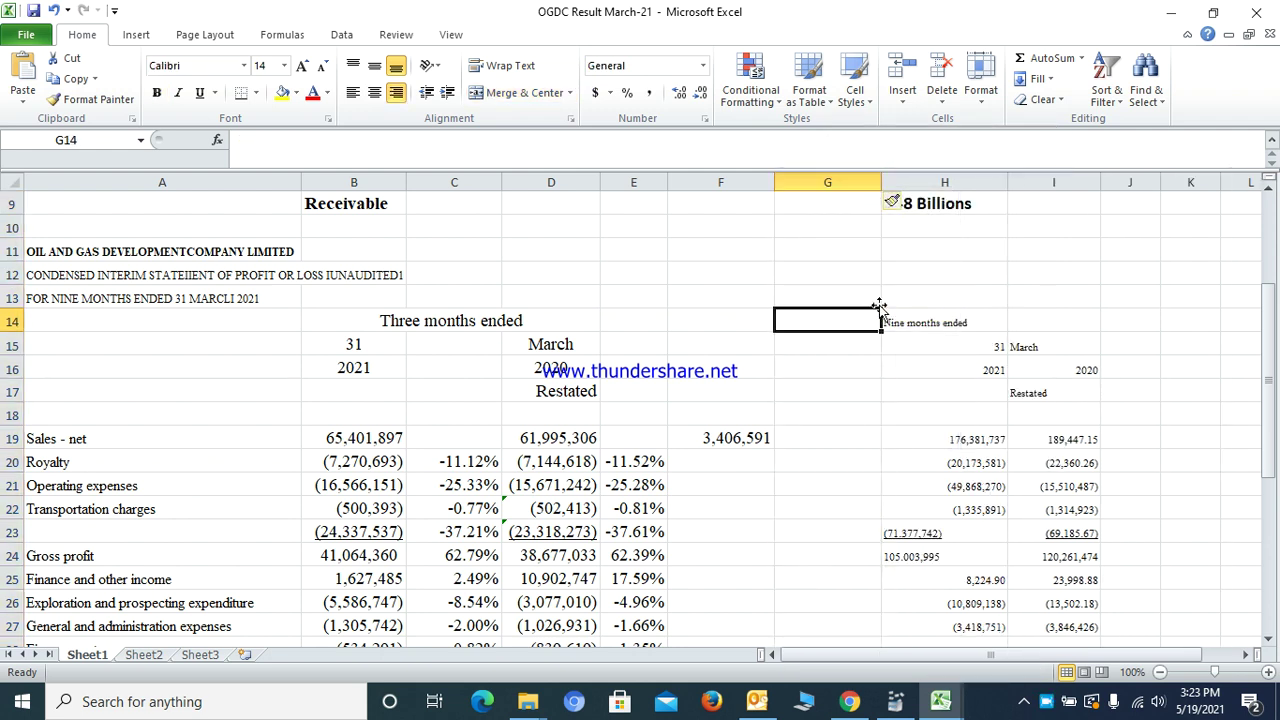
- Calculate the net sales change relative to 2020 in G19 with =F19/D19
{"action": "type", "text": "="}
{"action": "key", "text": "Left"}
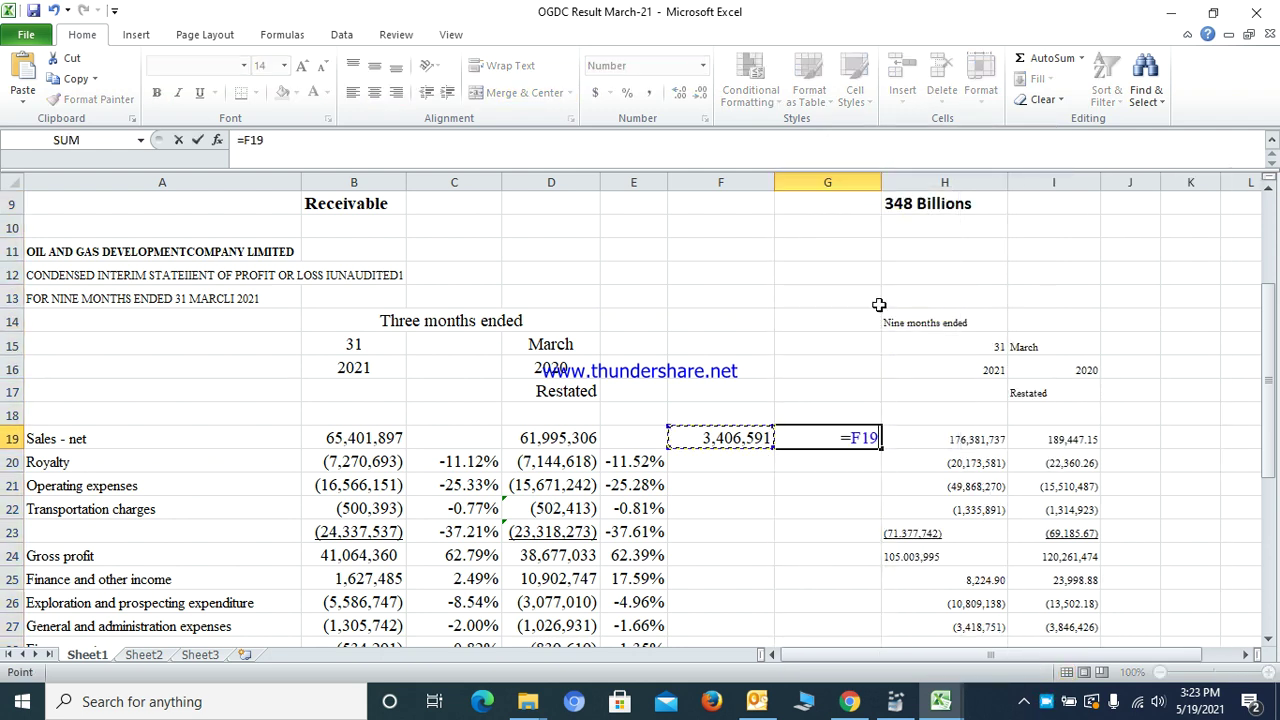
{"action": "type", "text": "/"}
{"action": "key", "text": "Left"}
{"action": "key", "text": "Left"}
{"action": "key", "text": "Left"}
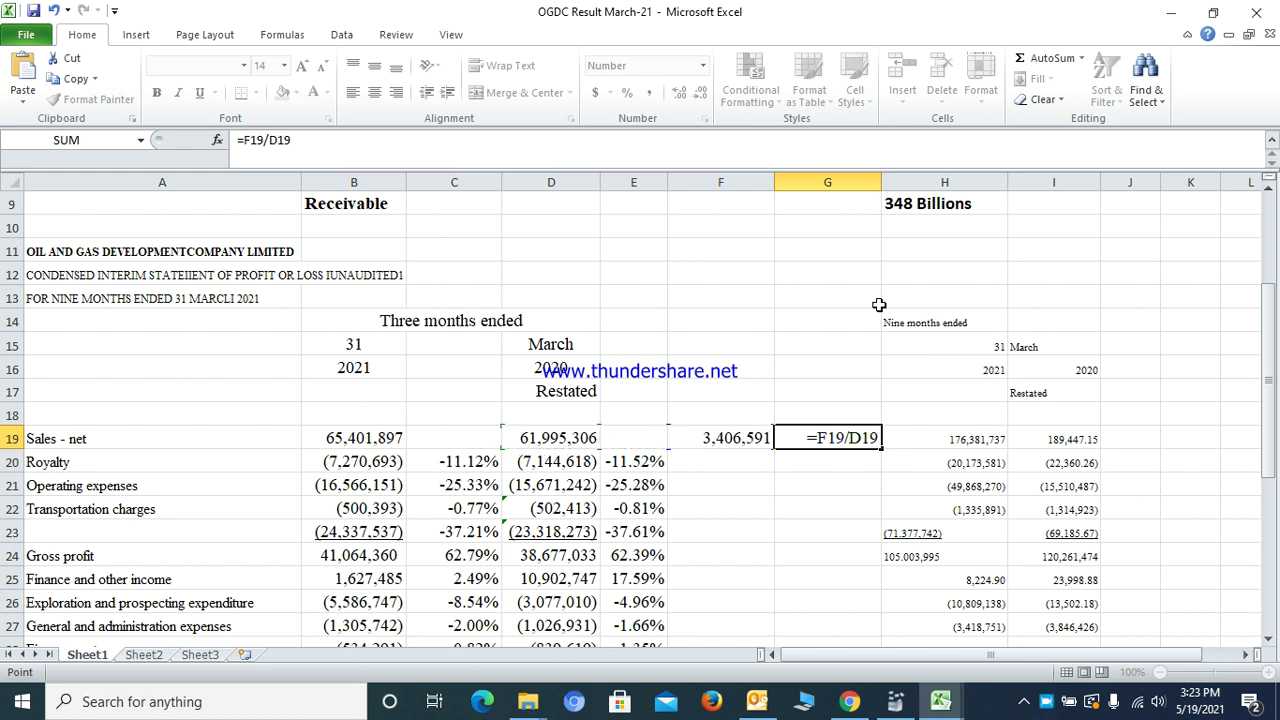
{"action": "key", "text": "Return"}
- Re-enter the net sales difference formula =B19-D19 in F19
{"action": "key", "text": "Left"}
{"action": "type", "text": "="}
{"action": "key", "text": "Left"}
{"action": "key", "text": "Left"}
{"action": "key", "text": "Left"}
{"action": "key", "text": "Left"}
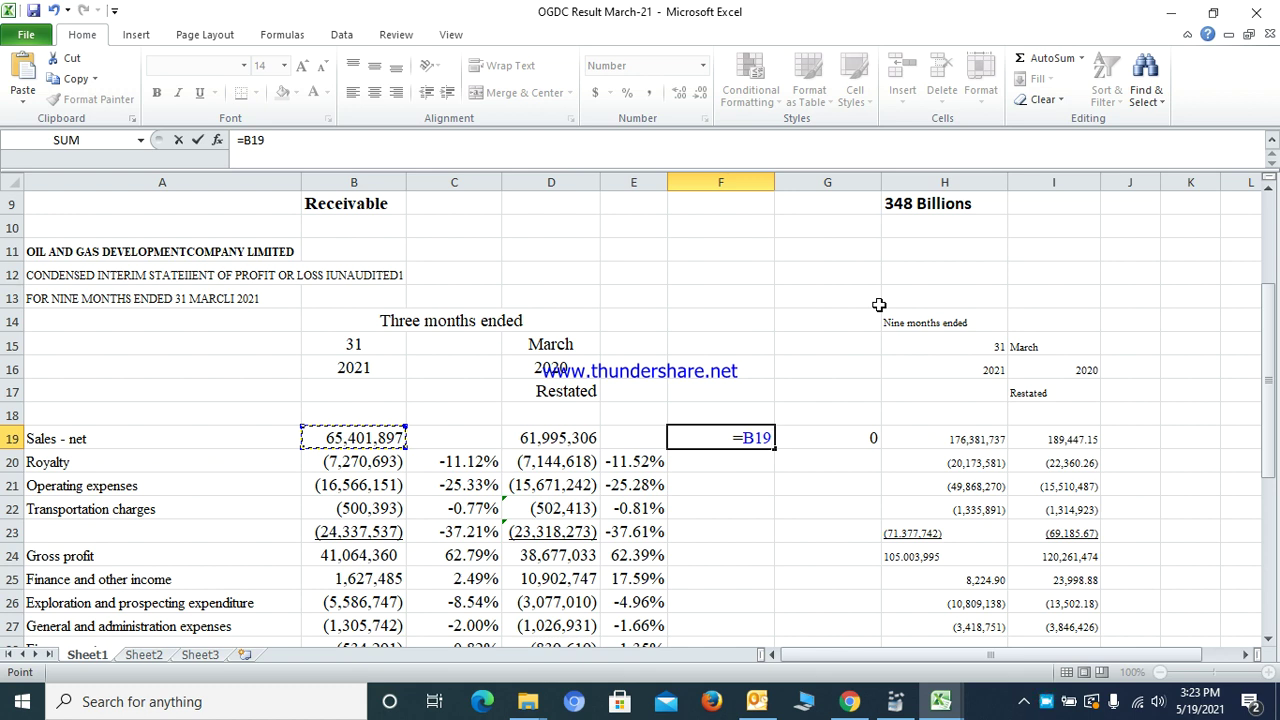
{"action": "type", "text": "-"}
{"action": "key", "text": "Left"}
{"action": "key", "text": "Left"}
{"action": "key", "text": "Return"}
{"action": "key", "text": "Up"}
- Format the net sales change in G19 as a percentage with two decimal places
{"action": "key", "text": "Right"}
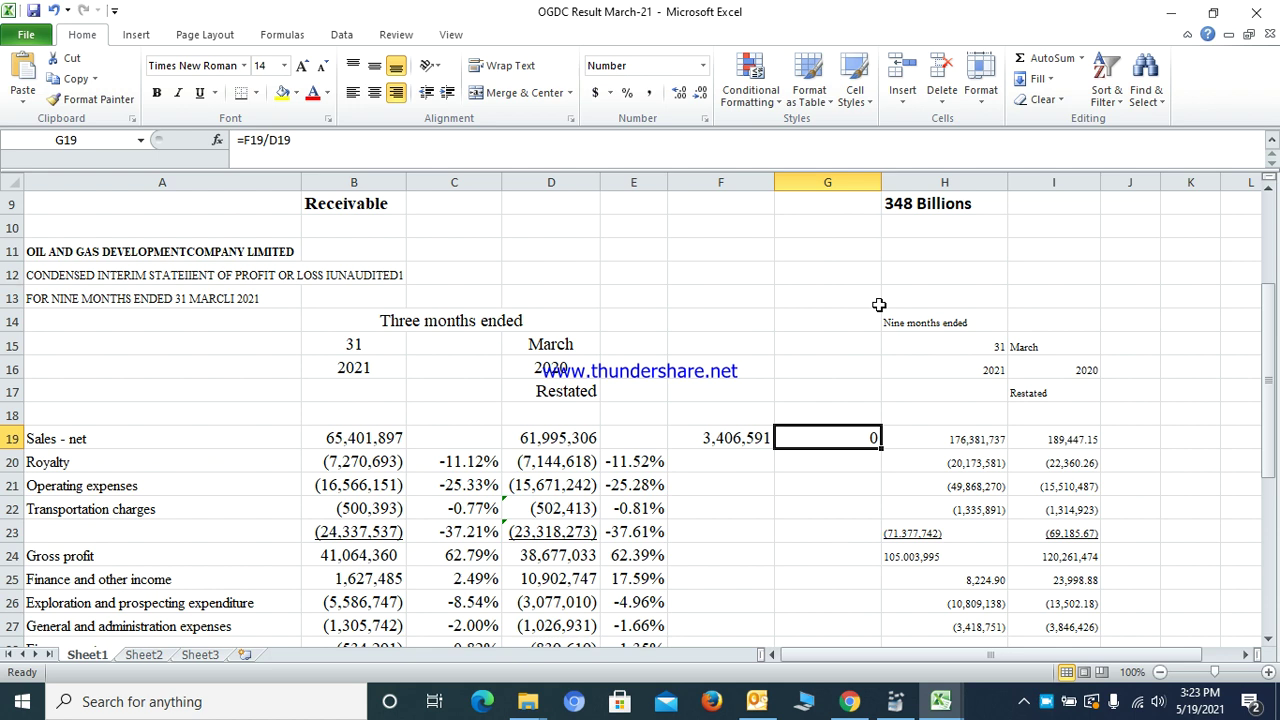
{"action": "left_click", "coordinate": [626, 92]}
{"action": "left_click", "coordinate": [677, 93]}
{"action": "left_click", "coordinate": [677, 93]}
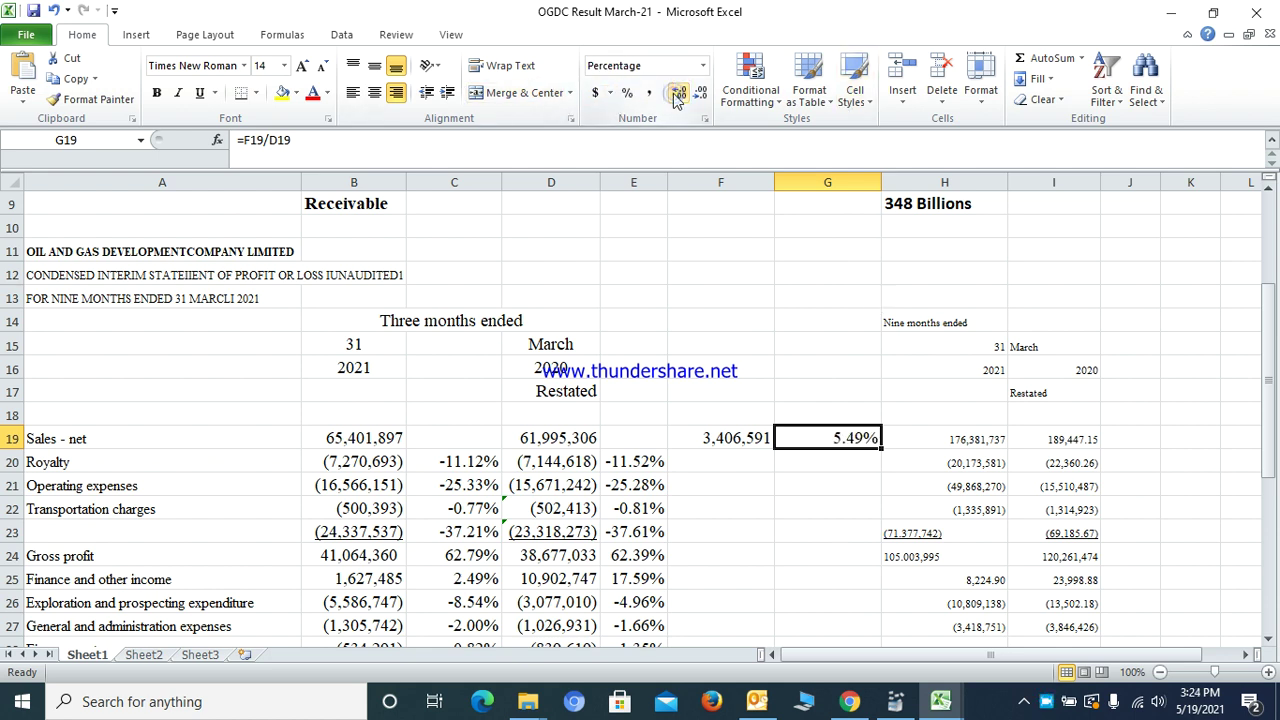
- Review the Sales - net row across the 2021 and 2020 figures, the difference and the percentage change
{"action": "key", "text": "Down"}
{"action": "key", "text": "Up"}
{"action": "key", "text": "Left"}
{"action": "key", "text": "Left"}
{"action": "key", "text": "Left"}
{"action": "key", "text": "Left"}
{"action": "key", "text": "Left"}
{"action": "key", "text": "Left"}
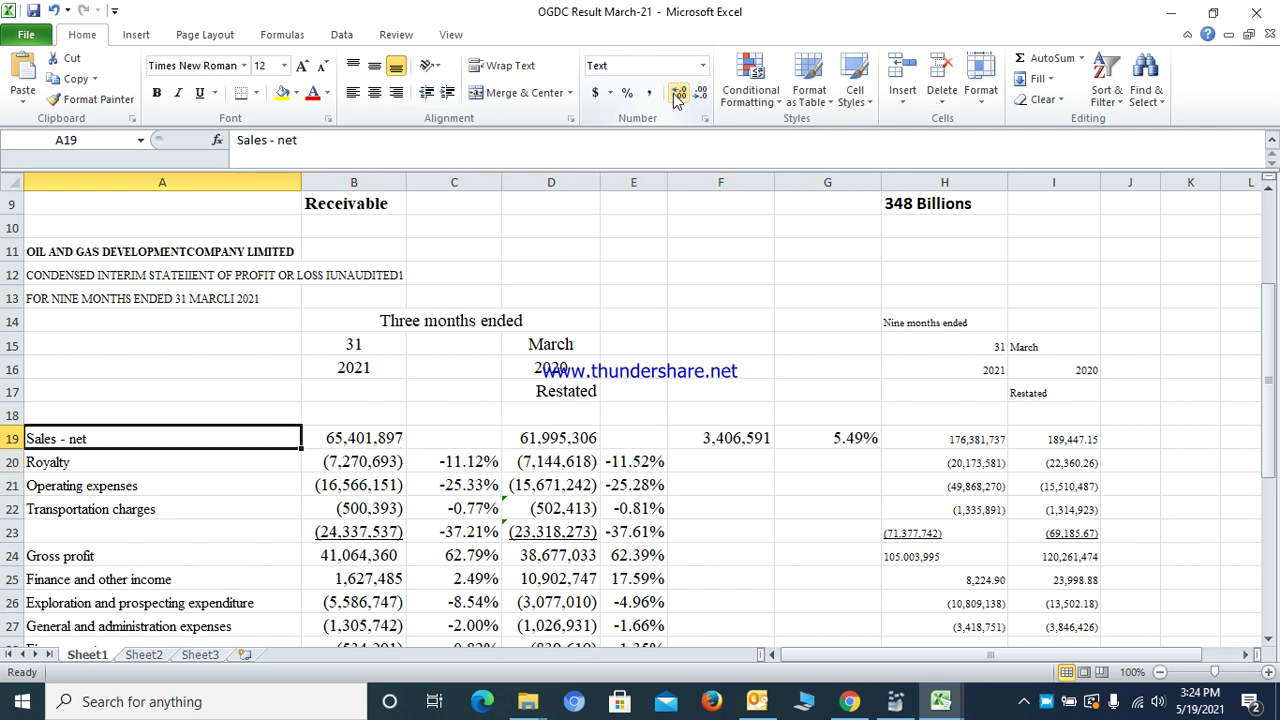
{"action": "key", "text": "Right"}
{"action": "key", "text": "Right"}
{"action": "key", "text": "Right"}
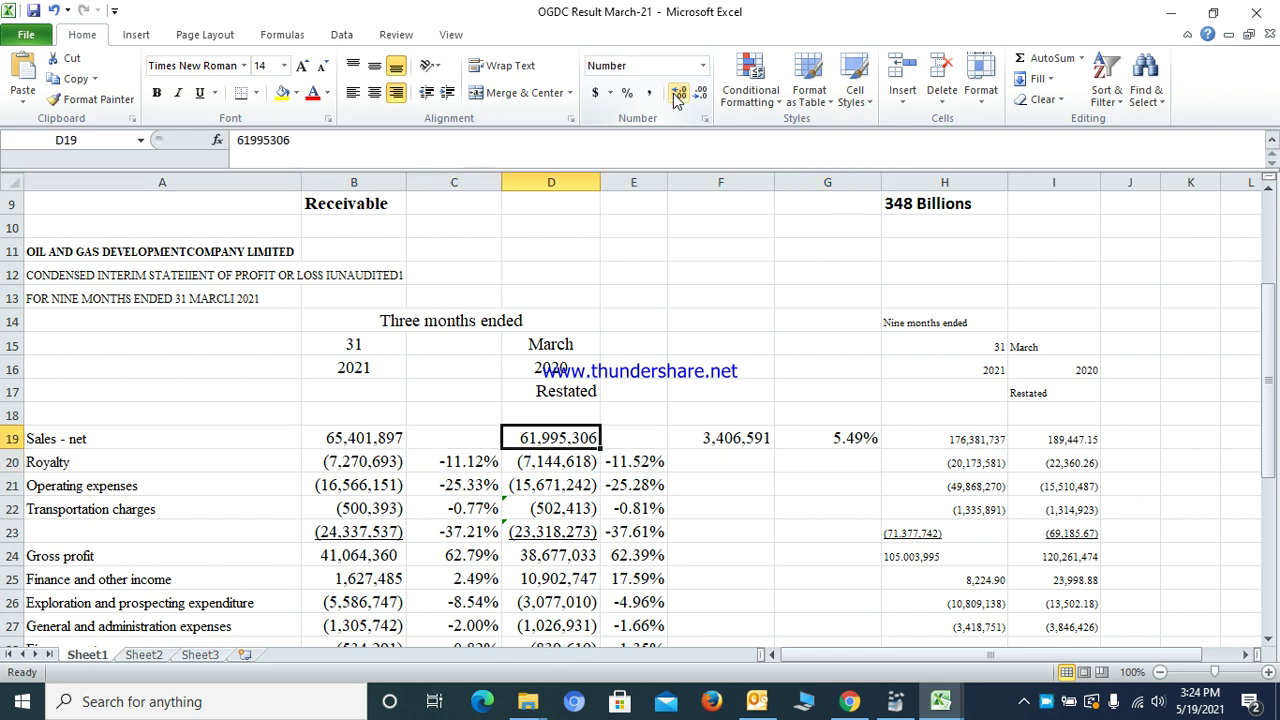
{"action": "key", "text": "Right"}
{"action": "key", "text": "Right"}
{"action": "key", "text": "Right"}
{"action": "key", "text": "Left"}
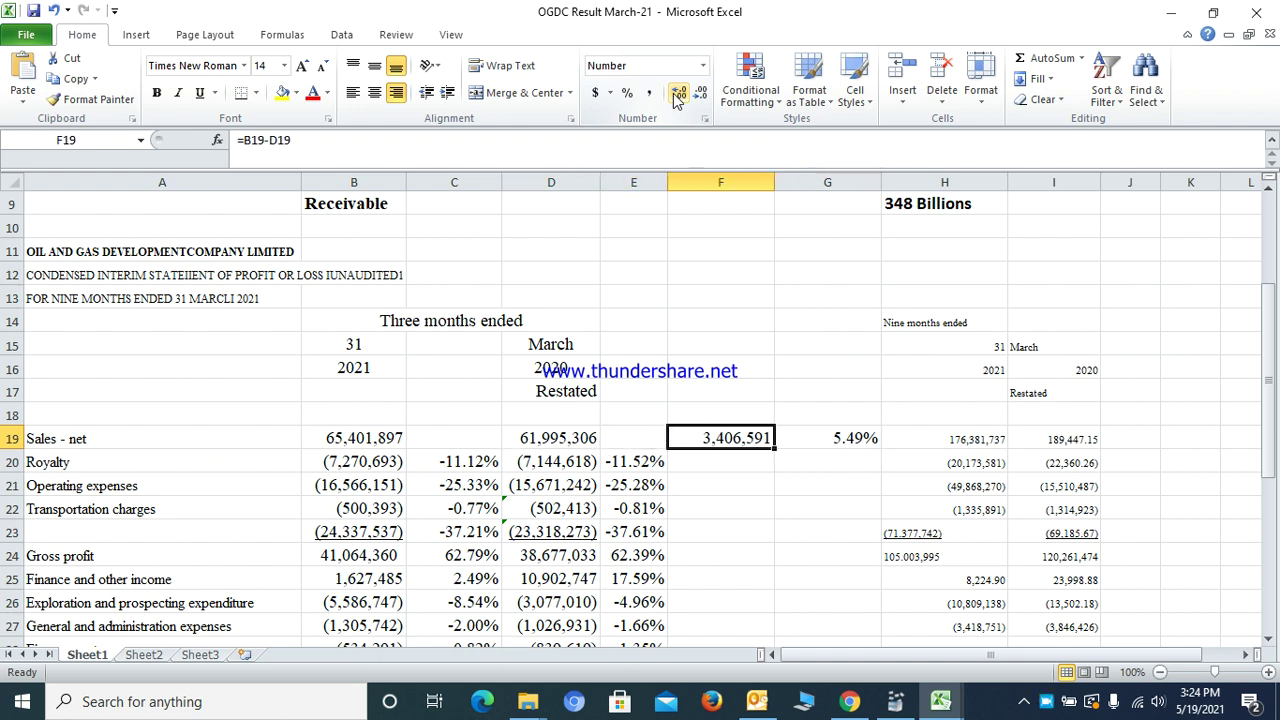
- Review the three-month 2021 figures from Royalty down to Workers' profit participation fund
{"action": "key", "text": "Right"}
{"action": "key", "text": "Left"}
{"action": "key", "text": "Left"}
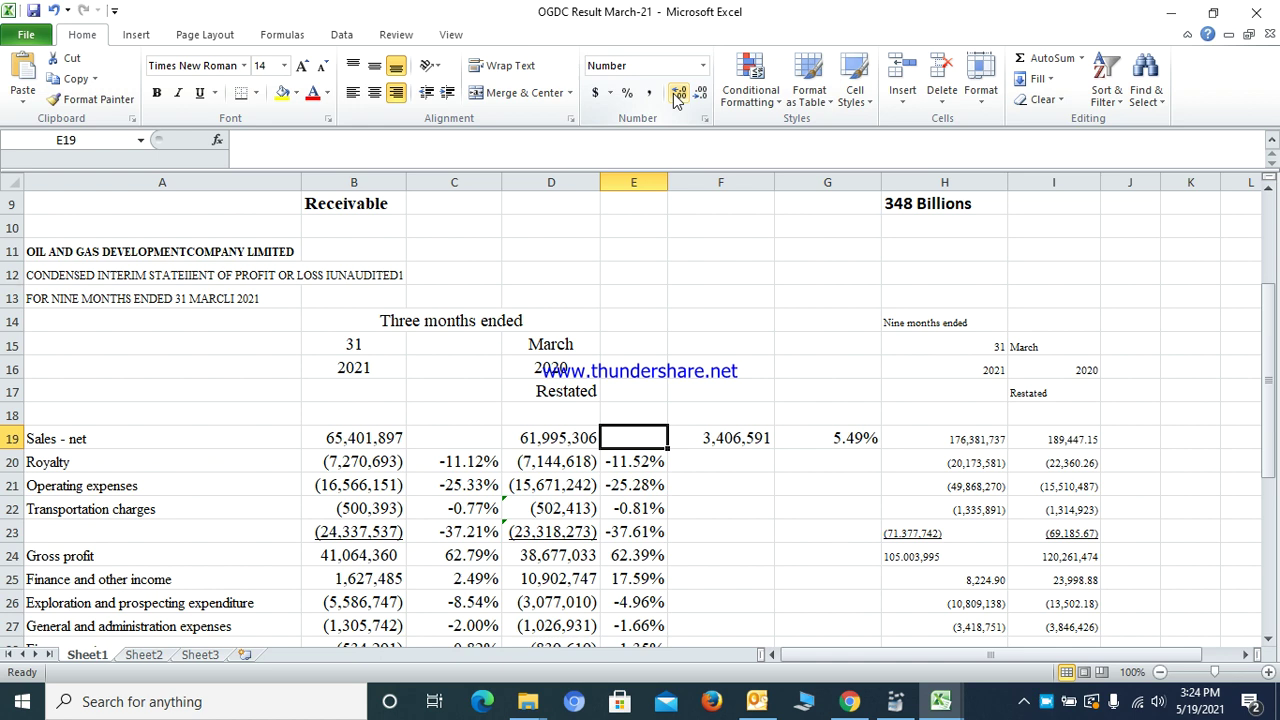
{"action": "key", "text": "Down"}
{"action": "key", "text": "Left"}
{"action": "key", "text": "Left"}
{"action": "key", "text": "Left"}
{"action": "key", "text": "Down"}
{"action": "key", "text": "Down"}
{"action": "key", "text": "Down"}
{"action": "key", "text": "Down"}
{"action": "key", "text": "Down"}
{"action": "key", "text": "Down"}
{"action": "key", "text": "Down"}
{"action": "key", "text": "Down"}
{"action": "key", "text": "Down"}
{"action": "key", "text": "Up"}
{"action": "key", "text": "Up"}
{"action": "key", "text": "Up"}
{"action": "key", "text": "Up"}
{"action": "key", "text": "Up"}
{"action": "key", "text": "Up"}
{"action": "key", "text": "Up"}
{"action": "key", "text": "Up"}
{"action": "key", "text": "Up"}
- Calculate the change in Royalty's percentage of sales between 2021 and 2020 in G20 with =C20-E20
{"action": "key", "text": "Right"}
{"action": "key", "text": "Right"}
{"action": "key", "text": "Right"}
{"action": "key", "text": "Right"}
{"action": "key", "text": "Right"}
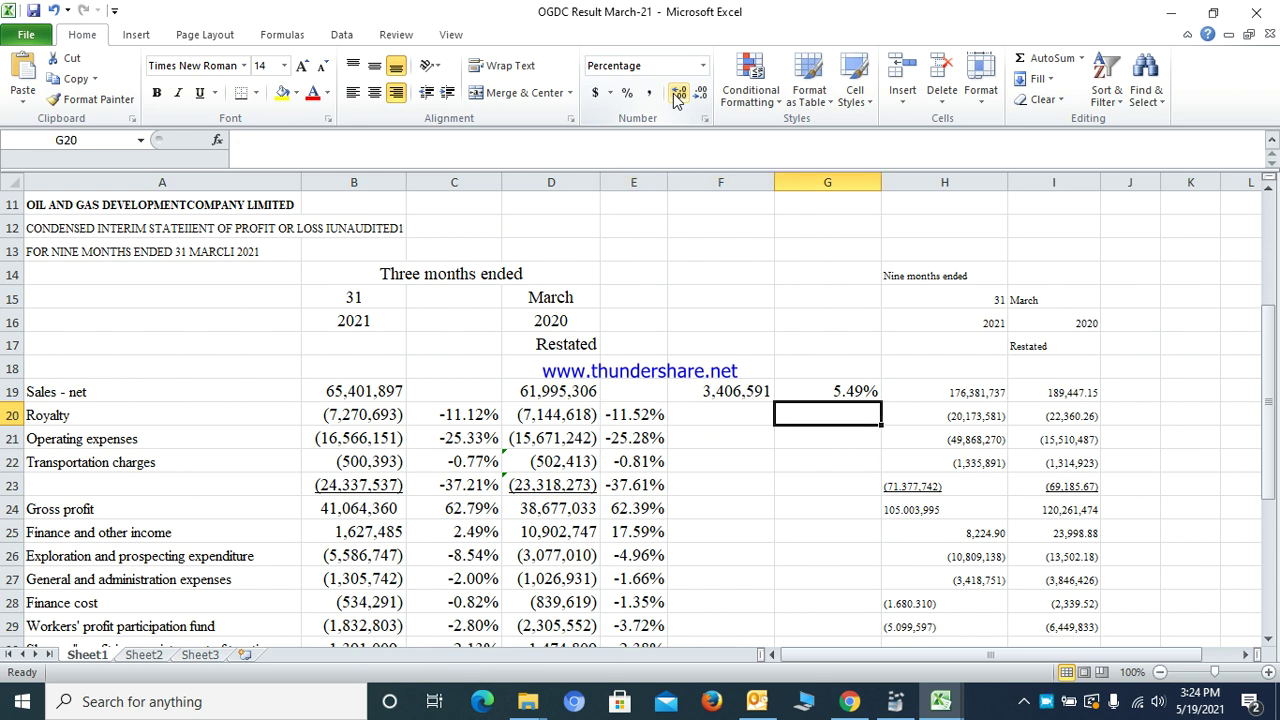
{"action": "type", "text": "="}
{"action": "key", "text": "Left"}
{"action": "key", "text": "Left"}
{"action": "key", "text": "Left"}
{"action": "key", "text": "Left"}
{"action": "type", "text": "-"}
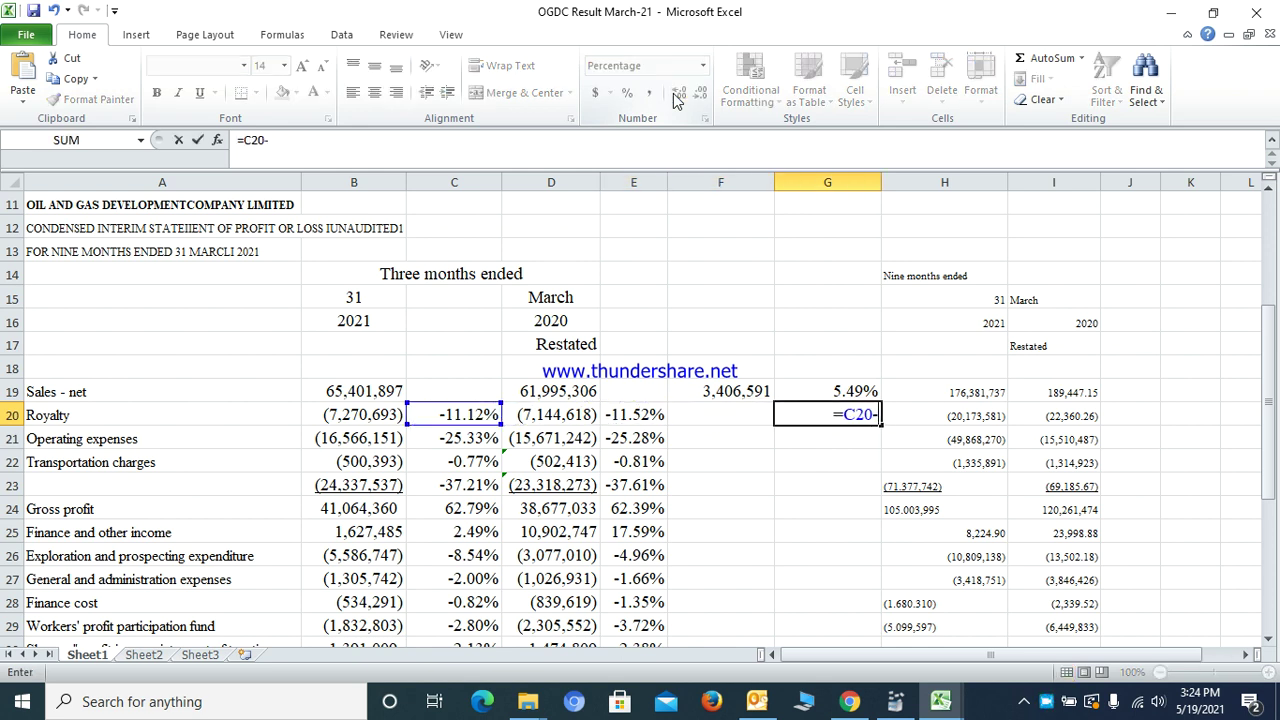
{"action": "key", "text": "Left"}
{"action": "key", "text": "Left"}
{"action": "key", "text": "Return"}
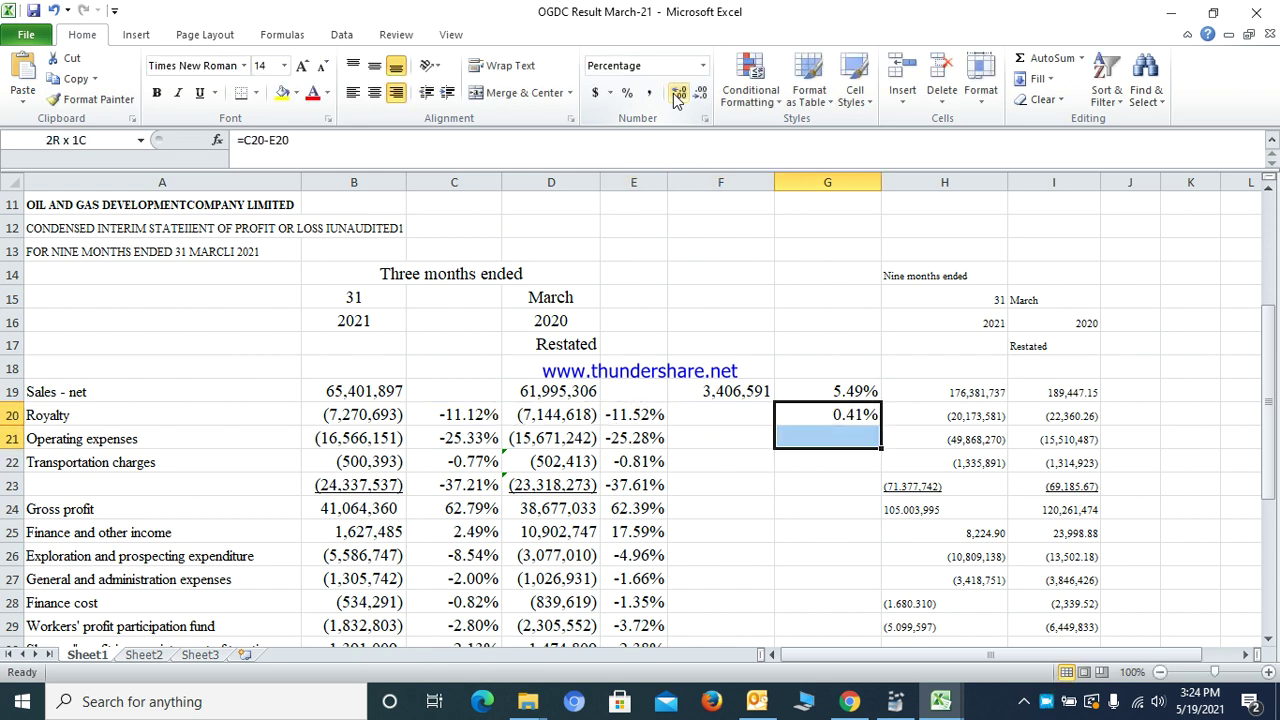
- Fill the percentage difference formula from G20 down to the Profit for the period row, G33
{"action": "key", "text": "shift+Down"}
{"action": "key", "text": "shift+Down"}
{"action": "key", "text": "shift+Down"}
{"action": "key", "text": "shift+Down"}
{"action": "key", "text": "shift+Down"}
{"action": "key", "text": "shift+Down"}
{"action": "key", "text": "shift+Down"}
{"action": "key", "text": "shift+Down"}
{"action": "key", "text": "shift+Down"}
{"action": "key", "text": "shift+Down"}
{"action": "key", "text": "shift+Down"}
{"action": "key", "text": "shift+Down"}
{"action": "key", "text": "shift+Down"}
{"action": "key", "text": "shift+Down"}
{"action": "key", "text": "shift+Down"}
{"action": "key", "text": "shift+Up"}
{"action": "key", "text": "shift+Up"}
{"action": "key", "text": "shift+Up"}
{"action": "key", "text": "shift+Up"}
{"action": "key", "text": "shift+Down"}
{"action": "key", "text": "ctrl+d"}
- Examine the percentage differences in column G line by line, down to Profit for the period
{"action": "key", "text": "Up"}
{"action": "key", "text": "Down"}
{"action": "key", "text": "Down"}
{"action": "key", "text": "Down"}
{"action": "key", "text": "Down"}
{"action": "key", "text": "Down"}
{"action": "key", "text": "Down"}
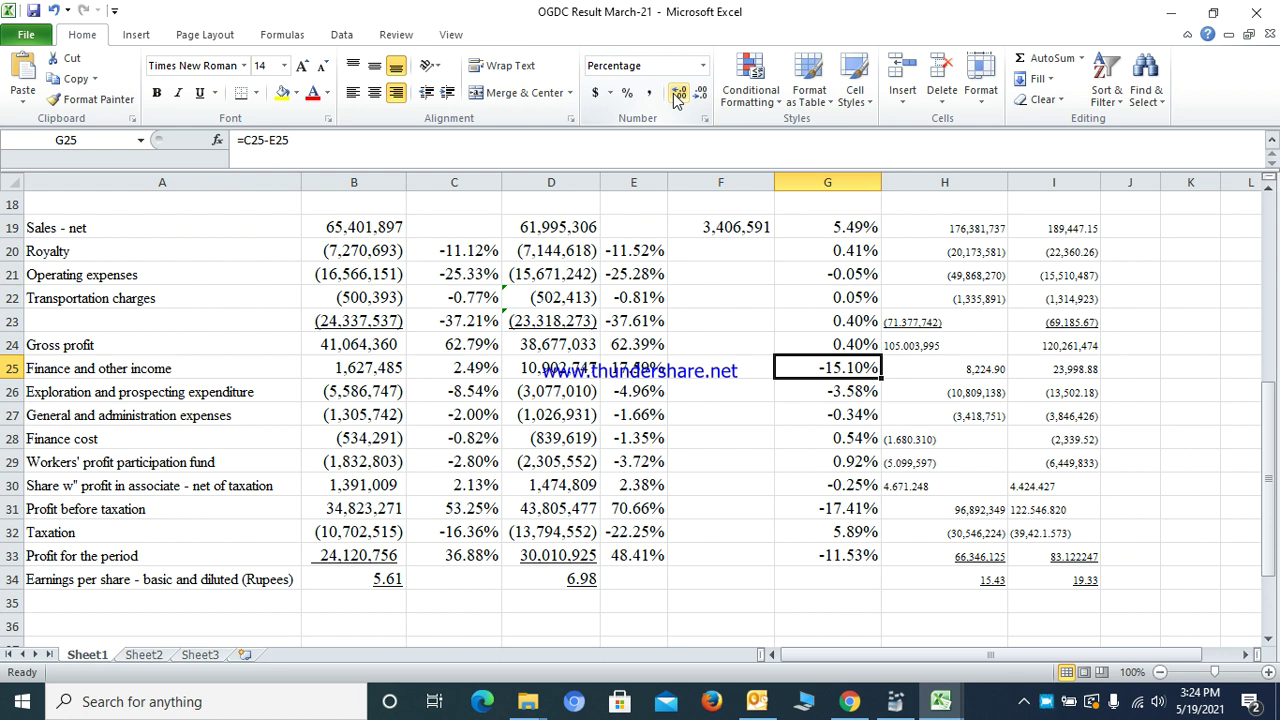
{"action": "key", "text": "Down"}
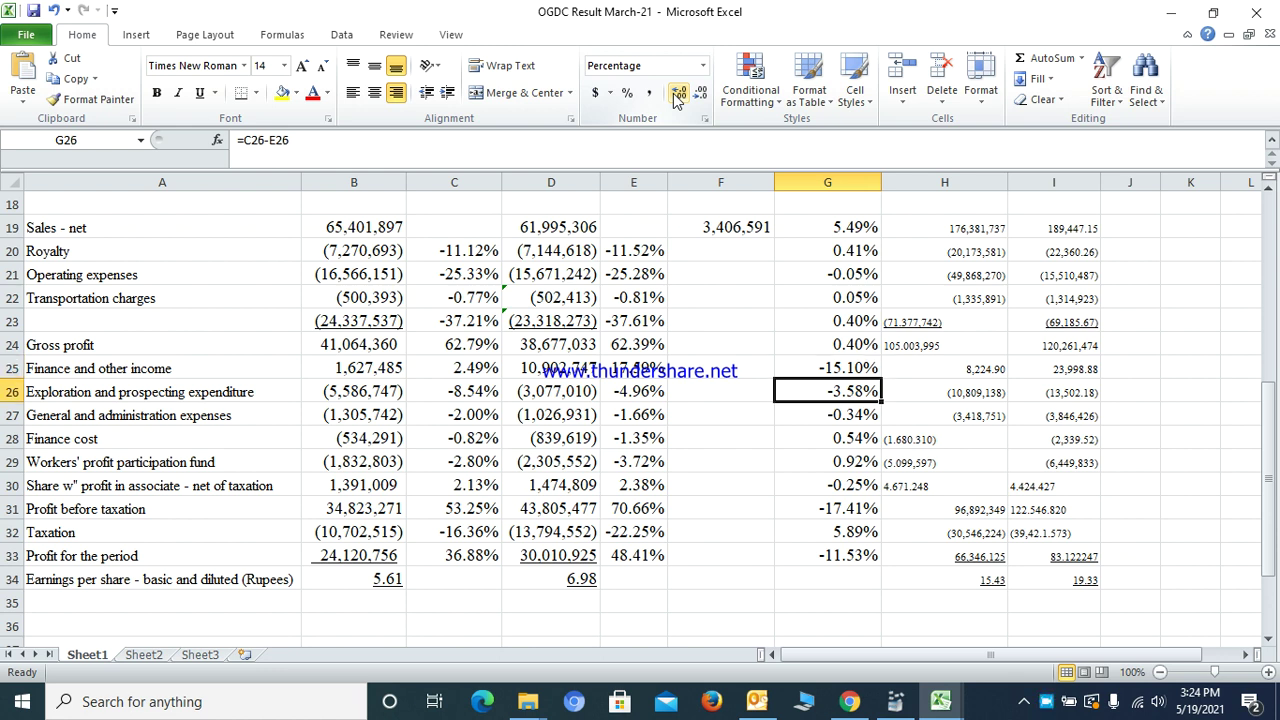
{"action": "key", "text": "Down"}
{"action": "key", "text": "Down"}
{"action": "key", "text": "Down"}
{"action": "key", "text": "Down"}
{"action": "key", "text": "Down"}
{"action": "key", "text": "Down"}
{"action": "key", "text": "Down"}
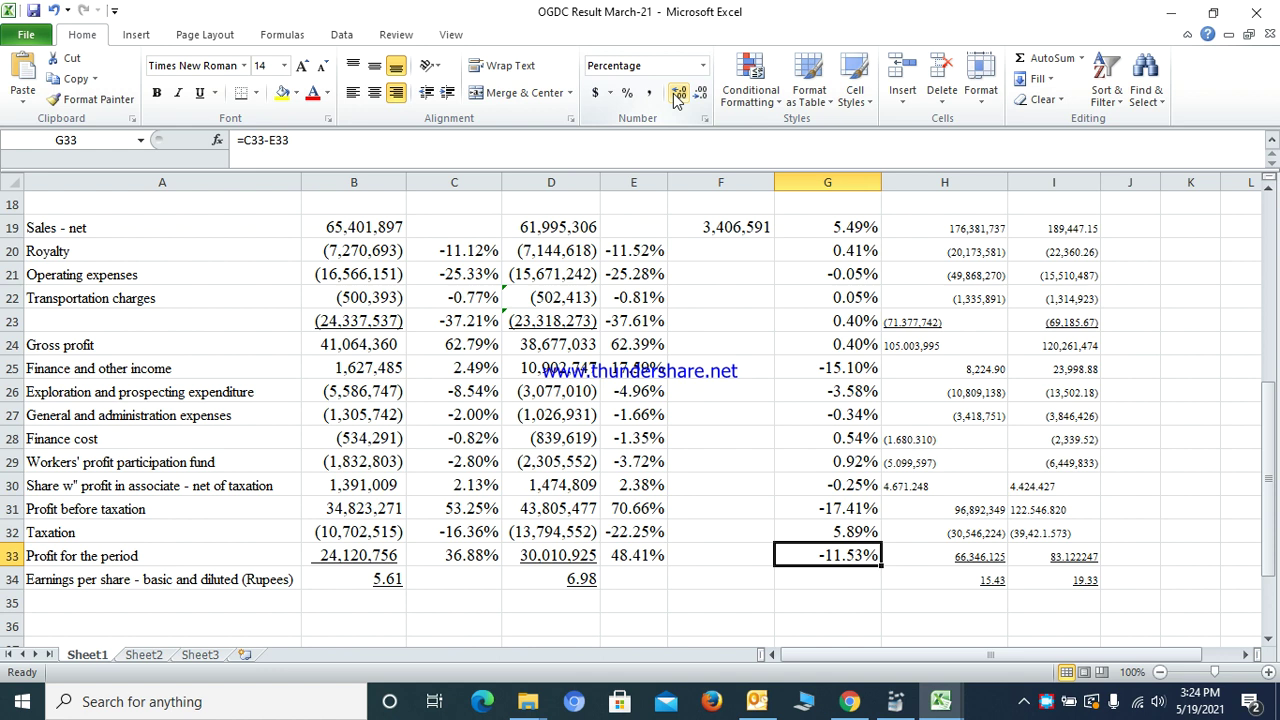
- Compare the 2021 and 2020 figures in the Profit for the period row and inspect its percentage difference formula
{"action": "key", "text": "Left"}
{"action": "key", "text": "Left"}
{"action": "key", "text": "Left"}
{"action": "key", "text": "Left"}
{"action": "key", "text": "Left"}
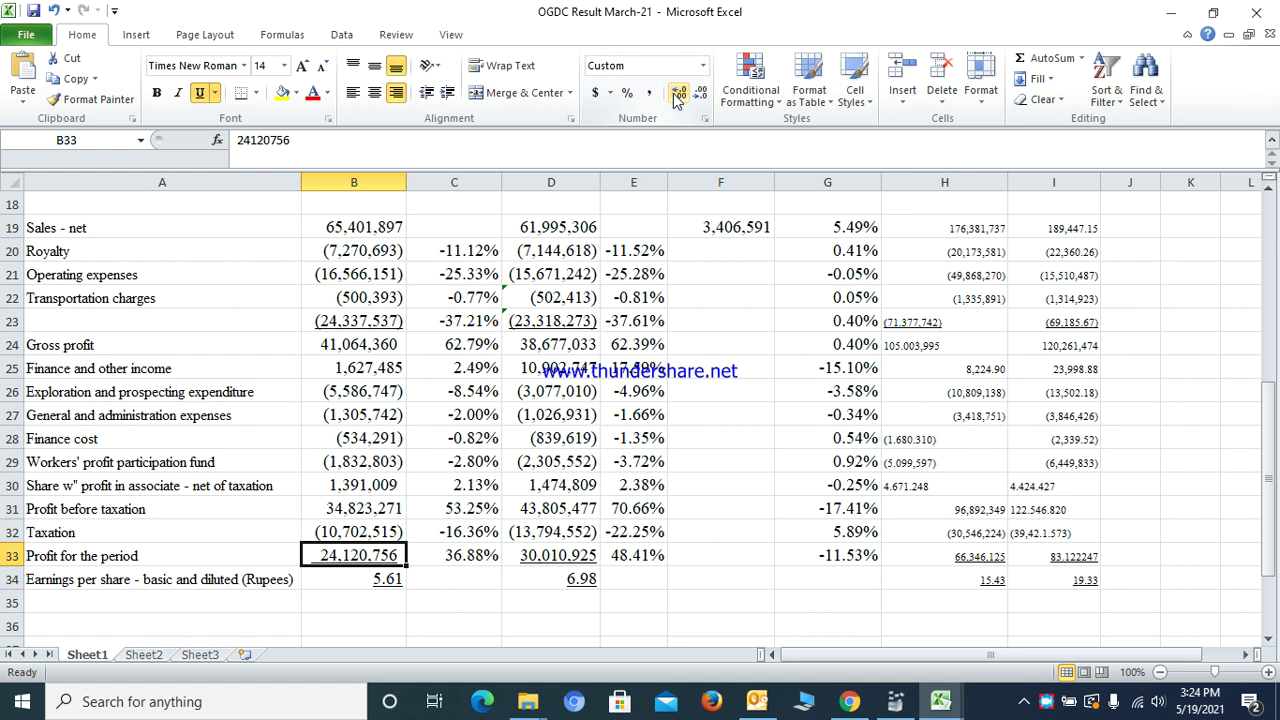
{"action": "key", "text": "Right"}
{"action": "key", "text": "Left"}
{"action": "key", "text": "Right"}
{"action": "key", "text": "Right"}
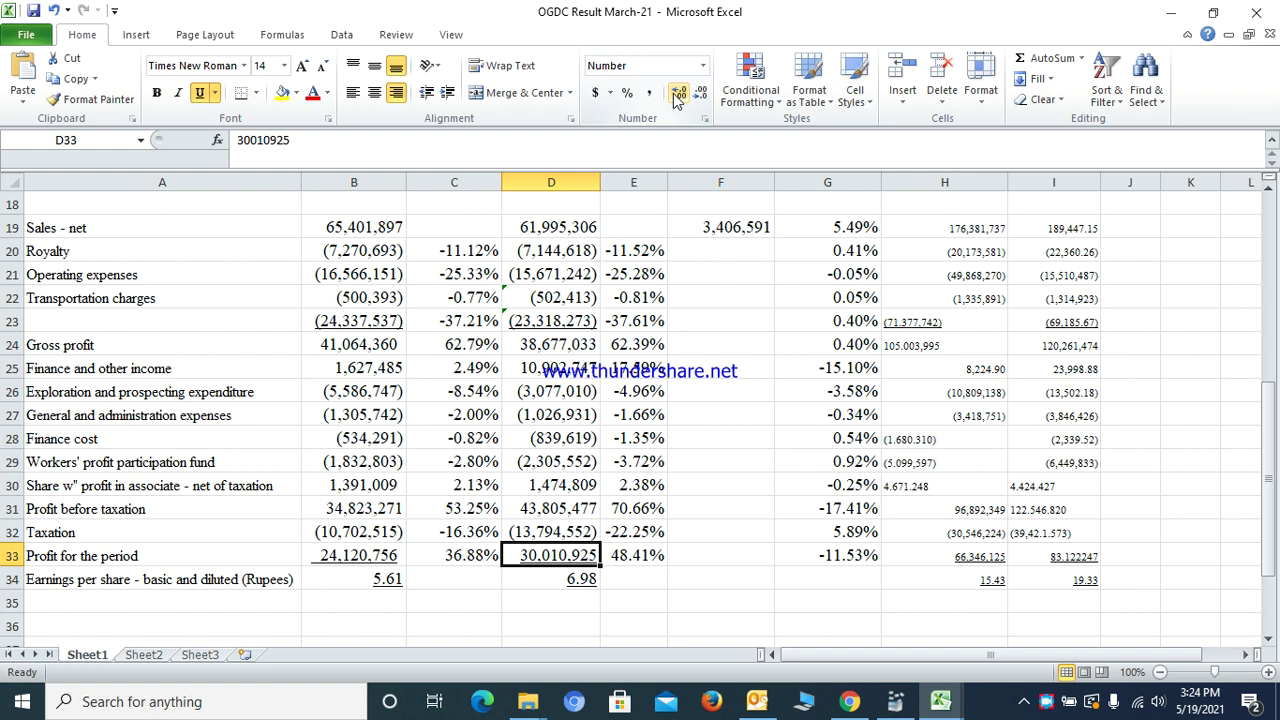
{"action": "key", "text": "Right"}
{"action": "key", "text": "Left"}
{"action": "key", "text": "Right"}
{"action": "key", "text": "Right"}
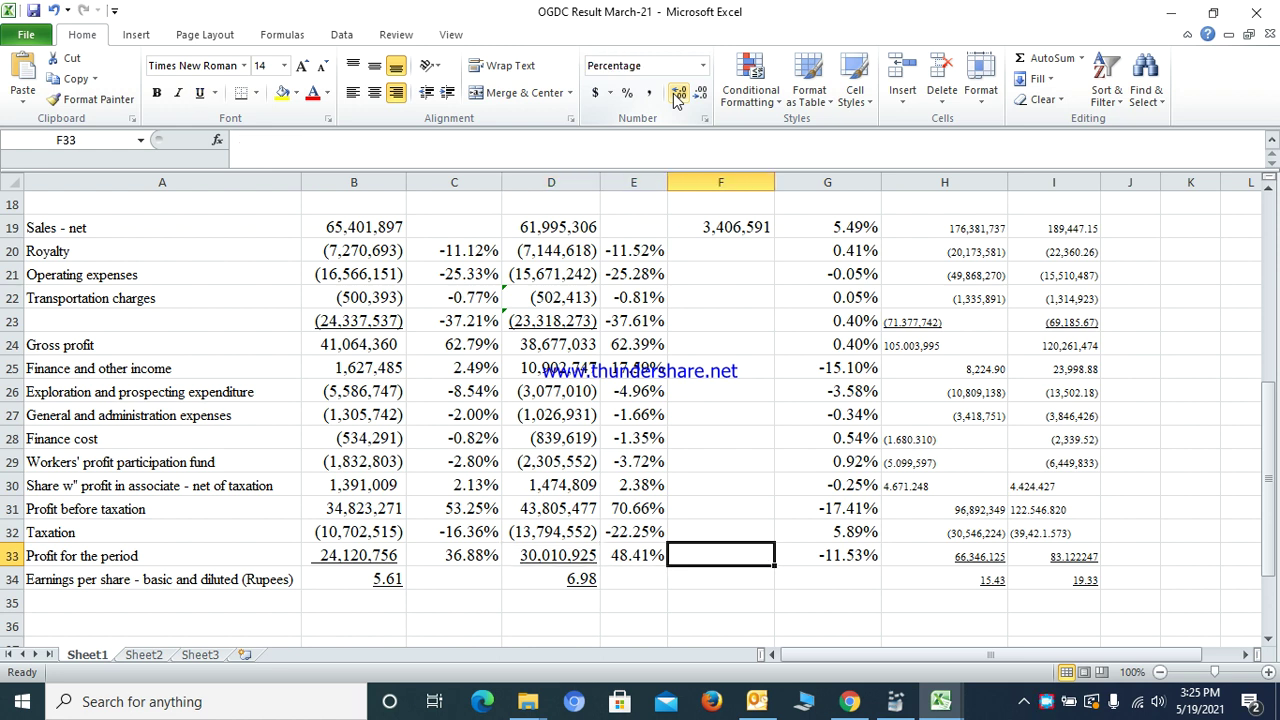
{"action": "key", "text": "Right"}
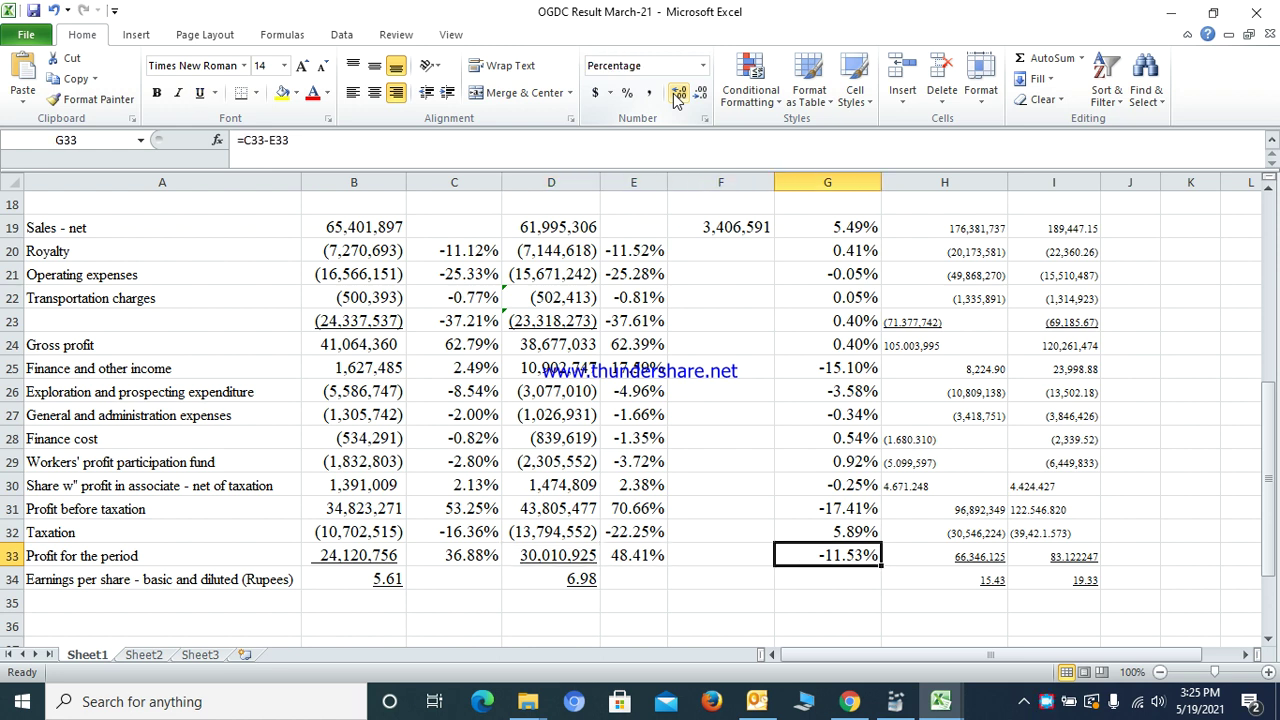
{"action": "key", "text": "Left"}
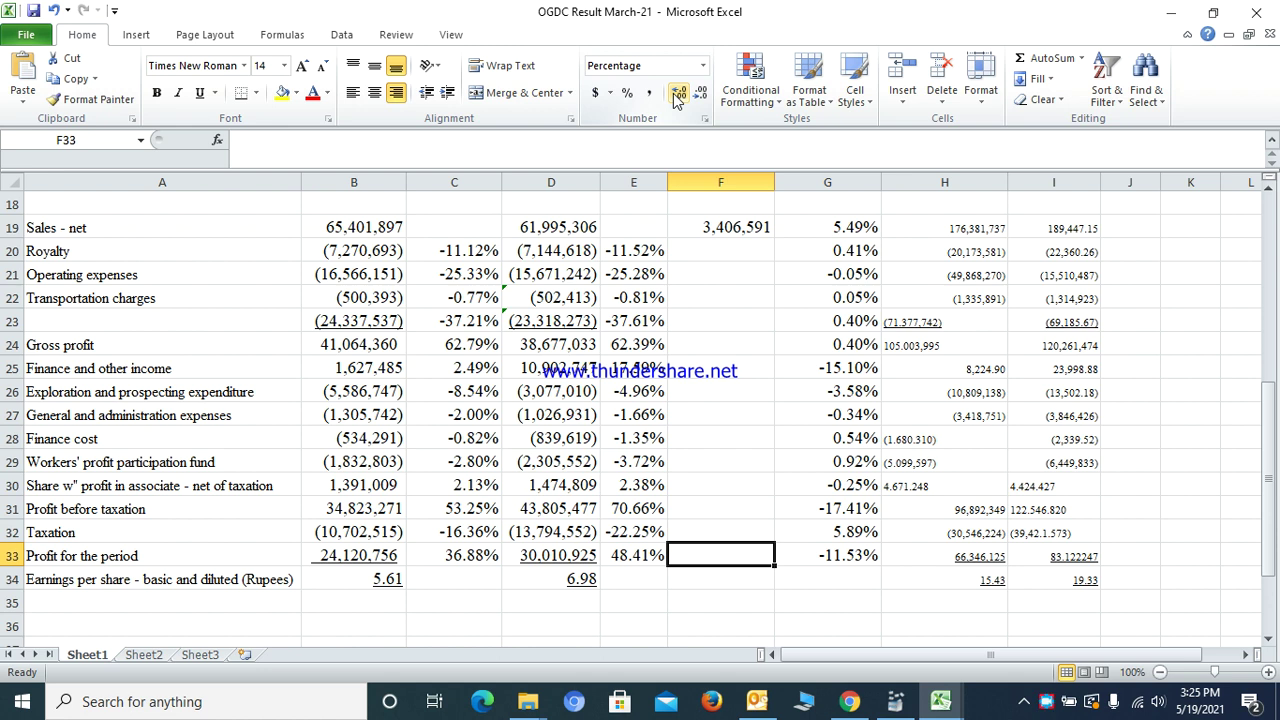
{"action": "key", "text": "Right"}
{"action": "key", "text": "F2"}
{"action": "key", "text": "Escape"}
- Calculate the earnings per share difference between 2021 and 2020 in F34 with =B34-D34
{"action": "key", "text": "Down"}
{"action": "key", "text": "Left"}
{"action": "type", "text": "="}
{"action": "key", "text": "Left"}
{"action": "key", "text": "Left"}
{"action": "key", "text": "Left"}
{"action": "key", "text": "Left"}
{"action": "type", "text": "-"}
{"action": "key", "text": "Left"}
{"action": "key", "text": "Left"}
{"action": "key", "text": "Return"}
- Calculate the earnings per share change relative to 2020 in G34 with =F34/D34
{"action": "key", "text": "Up"}
{"action": "key", "text": "Right"}
{"action": "type", "text": "="}
{"action": "key", "text": "Left"}
{"action": "type", "text": "/"}
{"action": "key", "text": "Left"}
{"action": "key", "text": "Left"}
{"action": "key", "text": "Left"}
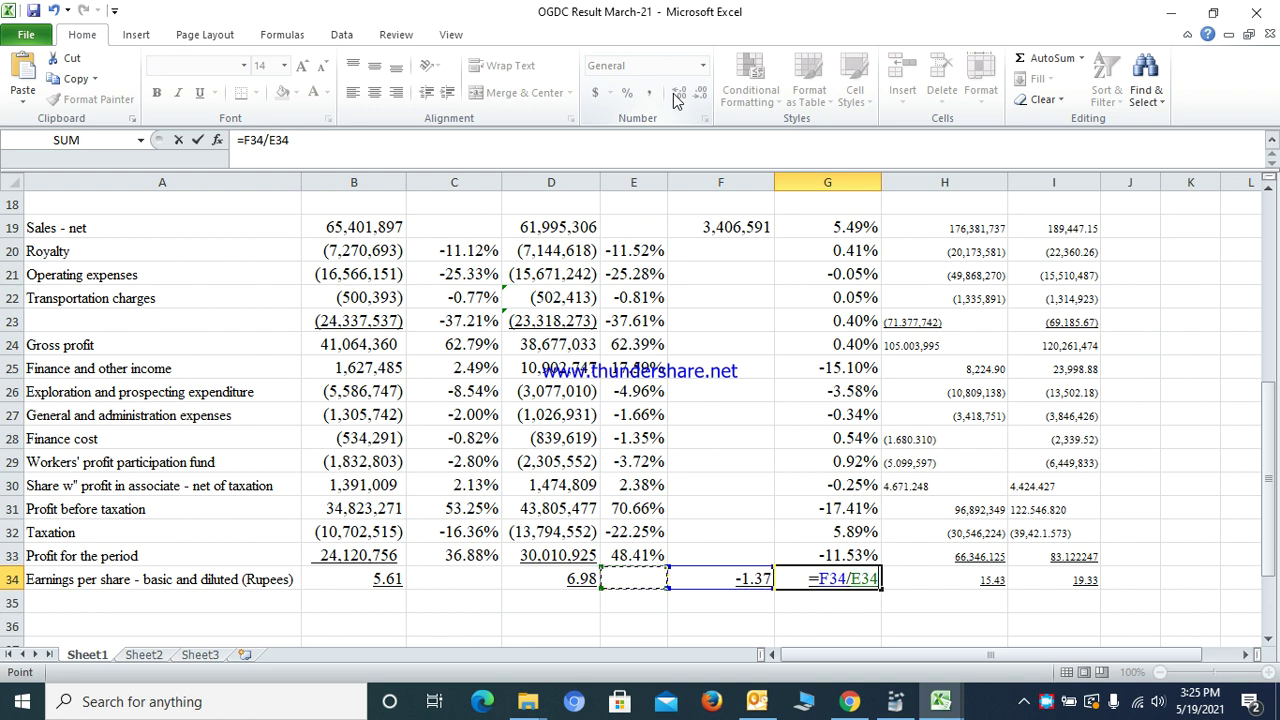
{"action": "key", "text": "Return"}
- Format the earnings per share change in G34 as a percentage with two decimal places
{"action": "key", "text": "Up"}
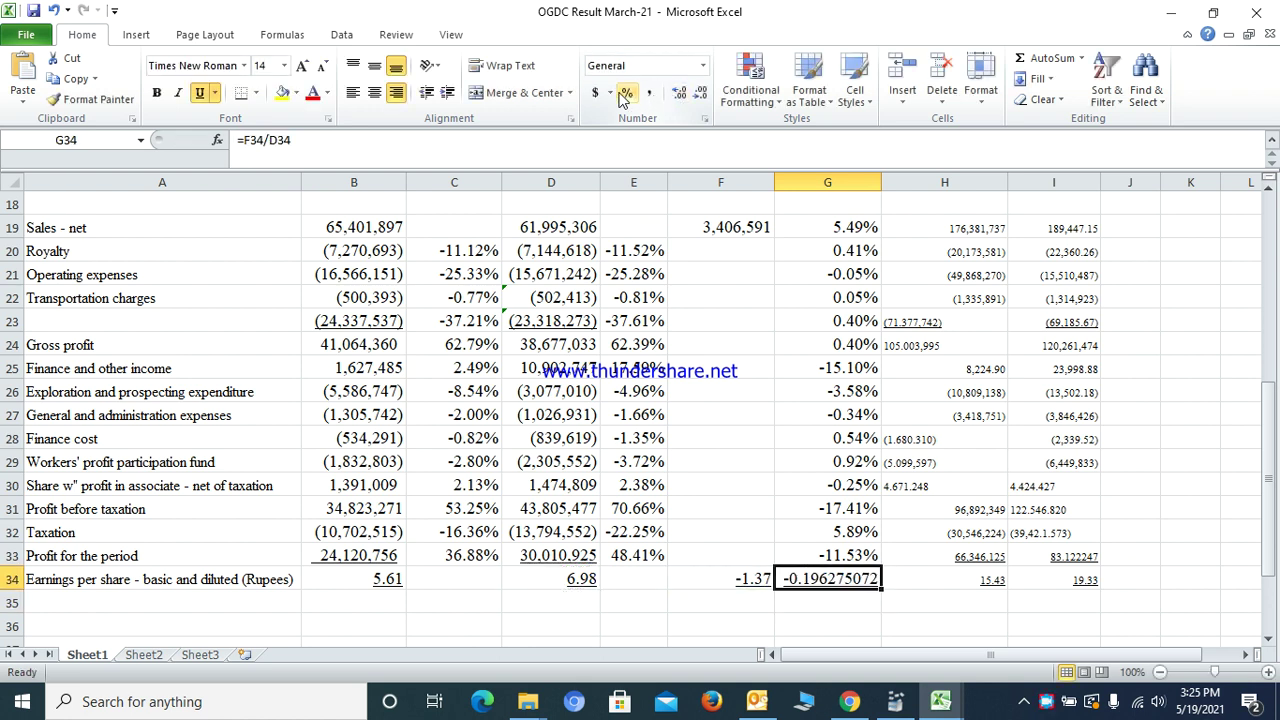
{"action": "left_click", "coordinate": [627, 93]}
{"action": "double_click", "coordinate": [679, 93]}
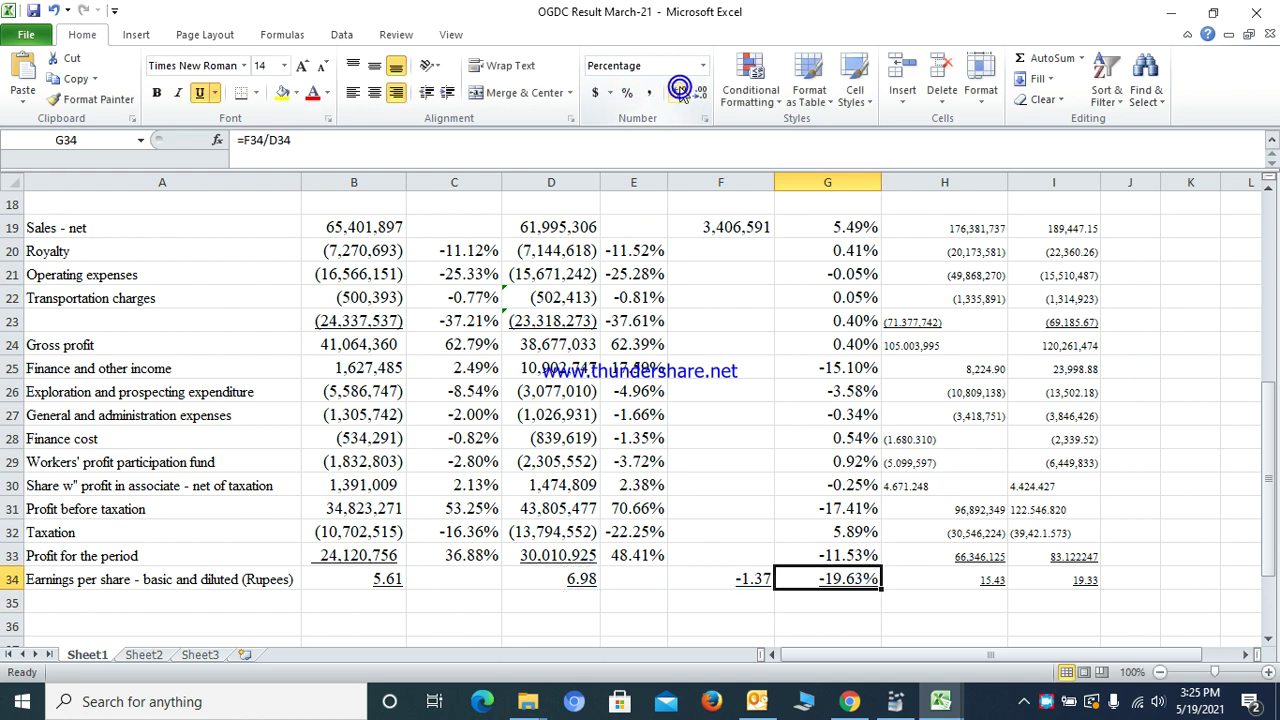
- Look back over the three-month 2021 column from below the statement up to the Sales - net figure
{"action": "key", "text": "Down"}
{"action": "key", "text": "Down"}
{"action": "key", "text": "Down"}
{"action": "key", "text": "Left"}
{"action": "key", "text": "Left"}
{"action": "key", "text": "Left"}
{"action": "key", "text": "Left"}
{"action": "key", "text": "Left"}
{"action": "key", "text": "Left"}
{"action": "key", "text": "Up"}
{"action": "key", "text": "Up"}
{"action": "key", "text": "Up"}
{"action": "key", "text": "Up"}
{"action": "key", "text": "Up"}
{"action": "key", "text": "Up"}
{"action": "key", "text": "Up"}
{"action": "key", "text": "Up"}
{"action": "key", "text": "Up"}
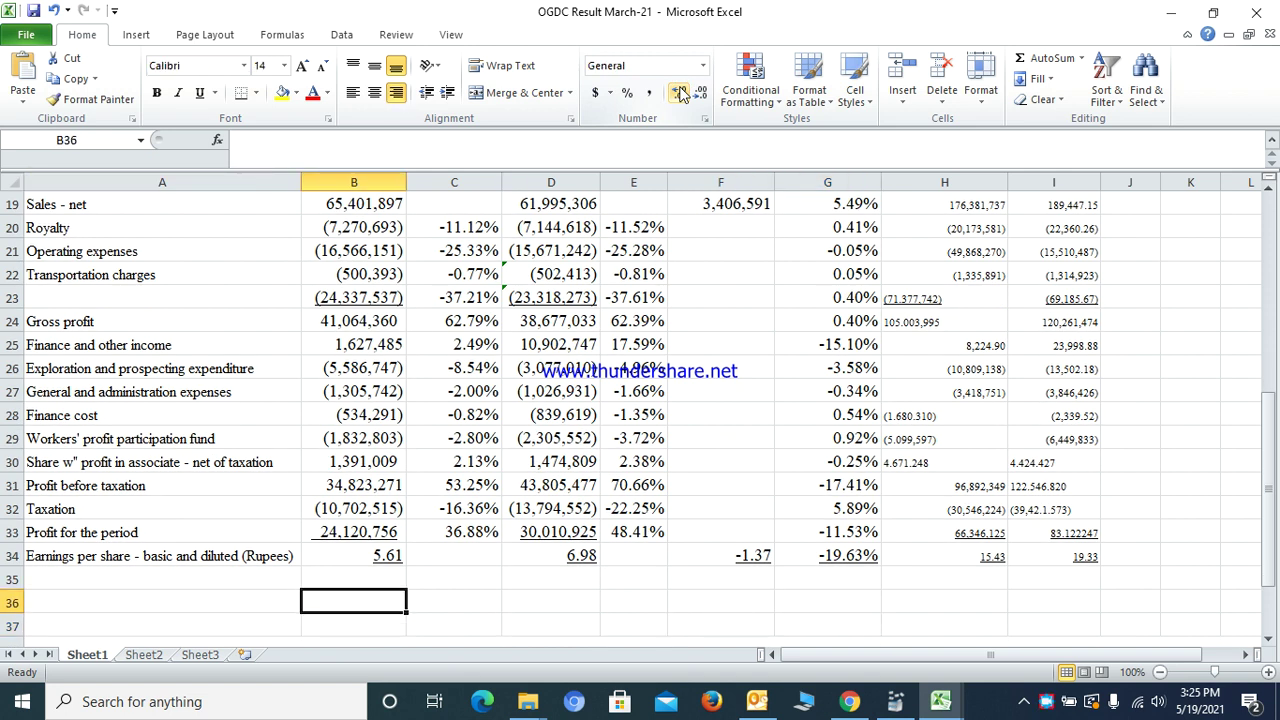
{"action": "key", "text": "Up"}
{"action": "key", "text": "Up"}
{"action": "key", "text": "Up"}
{"action": "key", "text": "Up"}
{"action": "key", "text": "Up"}
{"action": "key", "text": "Up"}
{"action": "key", "text": "Up"}
{"action": "key", "text": "Up"}
{"action": "key", "text": "Up"}
{"action": "key", "text": "Up"}
{"action": "key", "text": "Up"}
{"action": "key", "text": "Up"}
{"action": "key", "text": "Up"}
{"action": "key", "text": "Up"}
{"action": "key", "text": "Up"}
{"action": "key", "text": "Up"}
{"action": "key", "text": "Up"}
{"action": "key", "text": "Up"}
{"action": "key", "text": "Up"}
{"action": "key", "text": "Up"}
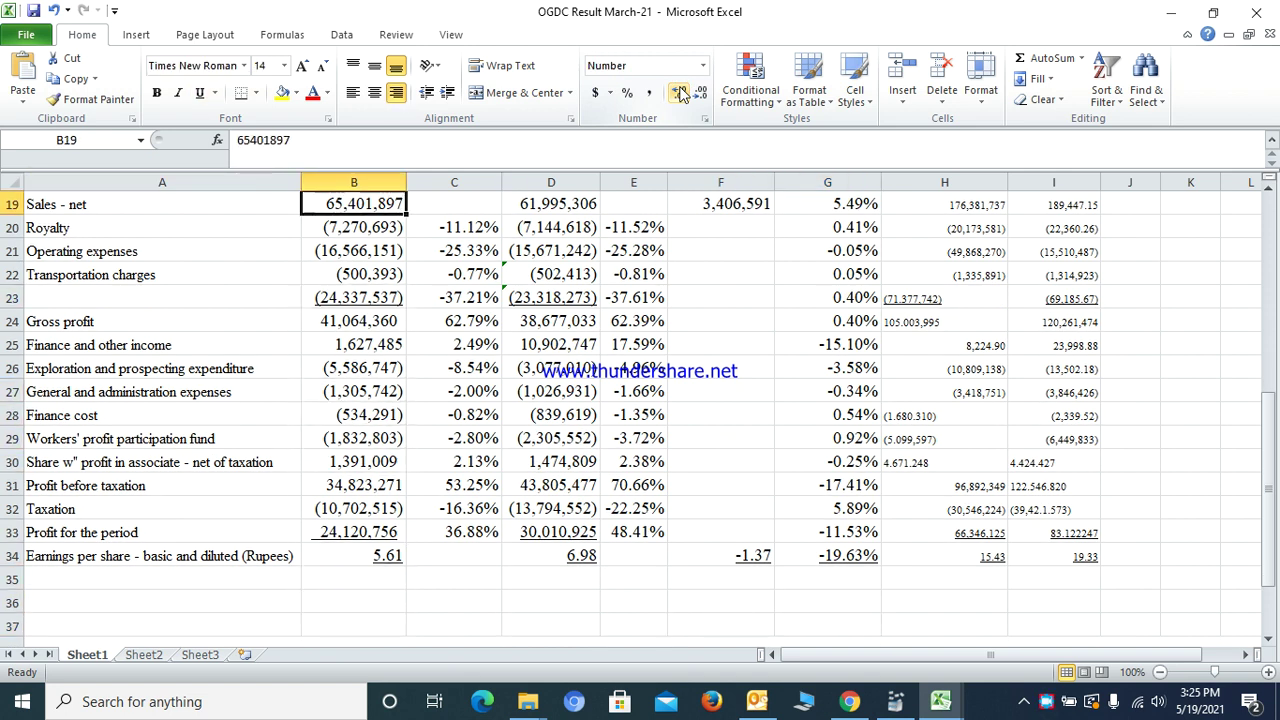
- Review the three-month 2021 column from the statement headings down to the profit for the period and earnings per share
{"action": "key", "text": "Down"}
{"action": "key", "text": "Down"}
{"action": "key", "text": "Down"}
{"action": "key", "text": "Down"}
{"action": "key", "text": "Down"}
{"action": "key", "text": "Down"}
{"action": "key", "text": "Down"}
{"action": "key", "text": "Down"}
{"action": "key", "text": "Down"}
{"action": "key", "text": "Down"}
{"action": "key", "text": "Down"}
{"action": "key", "text": "Down"}
{"action": "key", "text": "Down"}
{"action": "key", "text": "Down"}
{"action": "key", "text": "Down"}
{"action": "key", "text": "Down"}
{"action": "key", "text": "Down"}
{"action": "key", "text": "Down"}
{"action": "key", "text": "Down"}
{"action": "key", "text": "Down"}
{"action": "key", "text": "Down"}
{"action": "key", "text": "Down"}
{"action": "key", "text": "Down"}
{"action": "key", "text": "Down"}
{"action": "key", "text": "Down"}
{"action": "key", "text": "Down"}
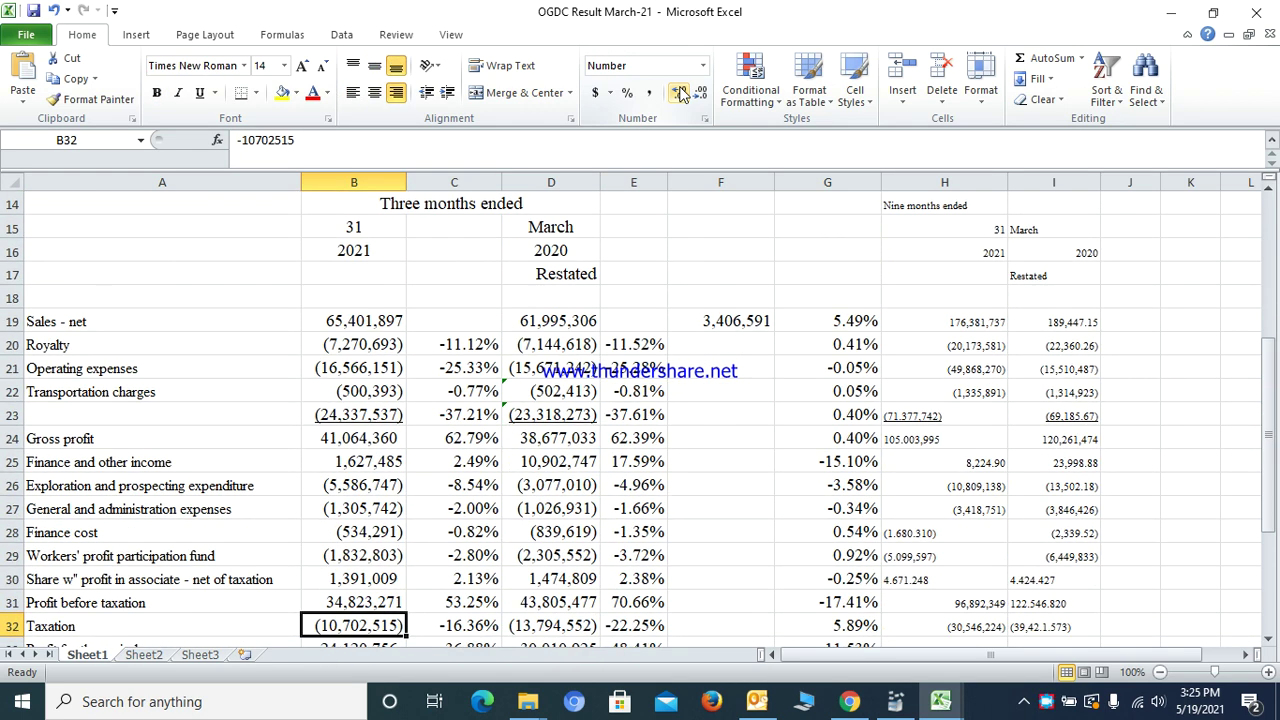
{"action": "key", "text": "Down"}
{"action": "key", "text": "Down"}
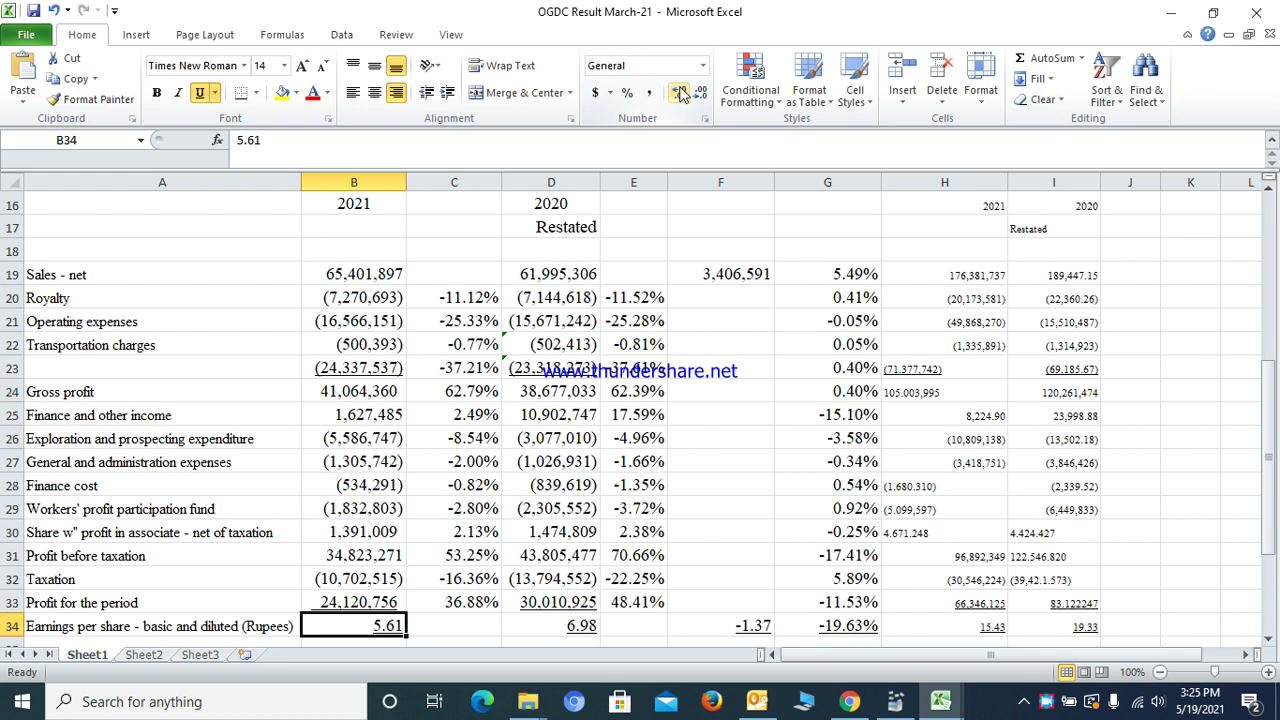
{"action": "key", "text": "Down"}
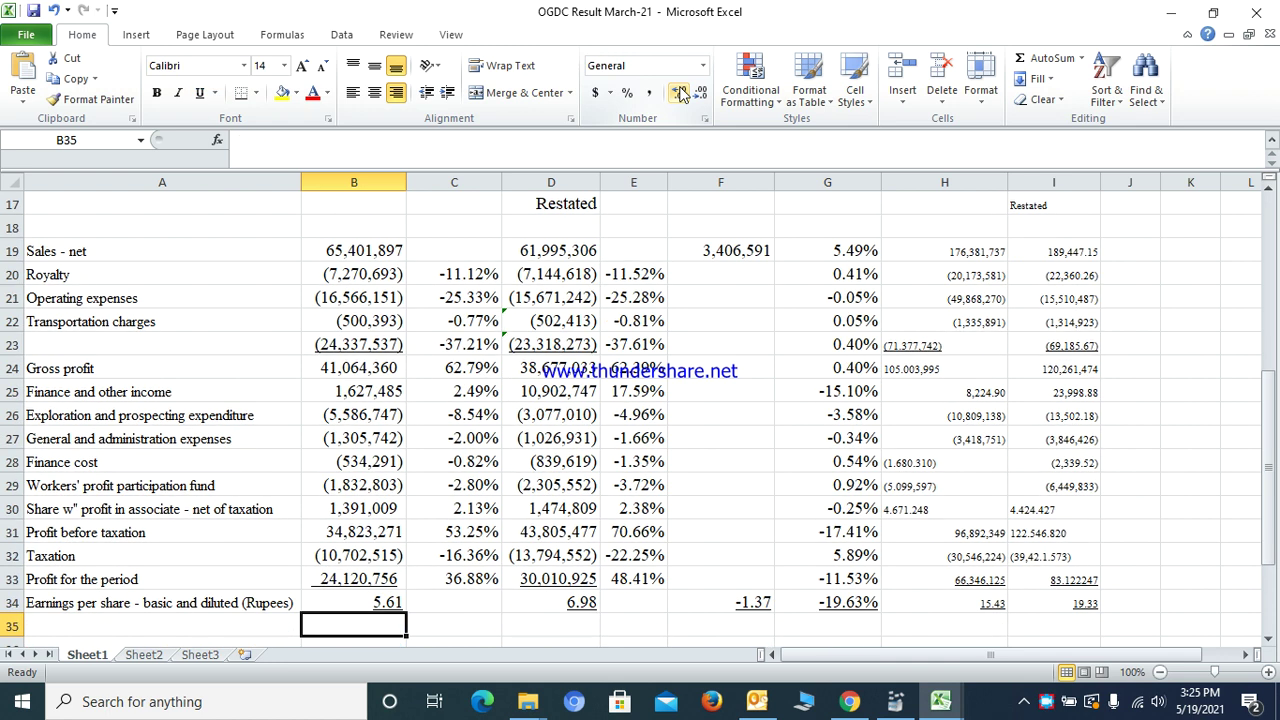
{"action": "key", "text": "Down"}
{"action": "key", "text": "Up"}
{"action": "key", "text": "Up"}
{"action": "key", "text": "Up"}
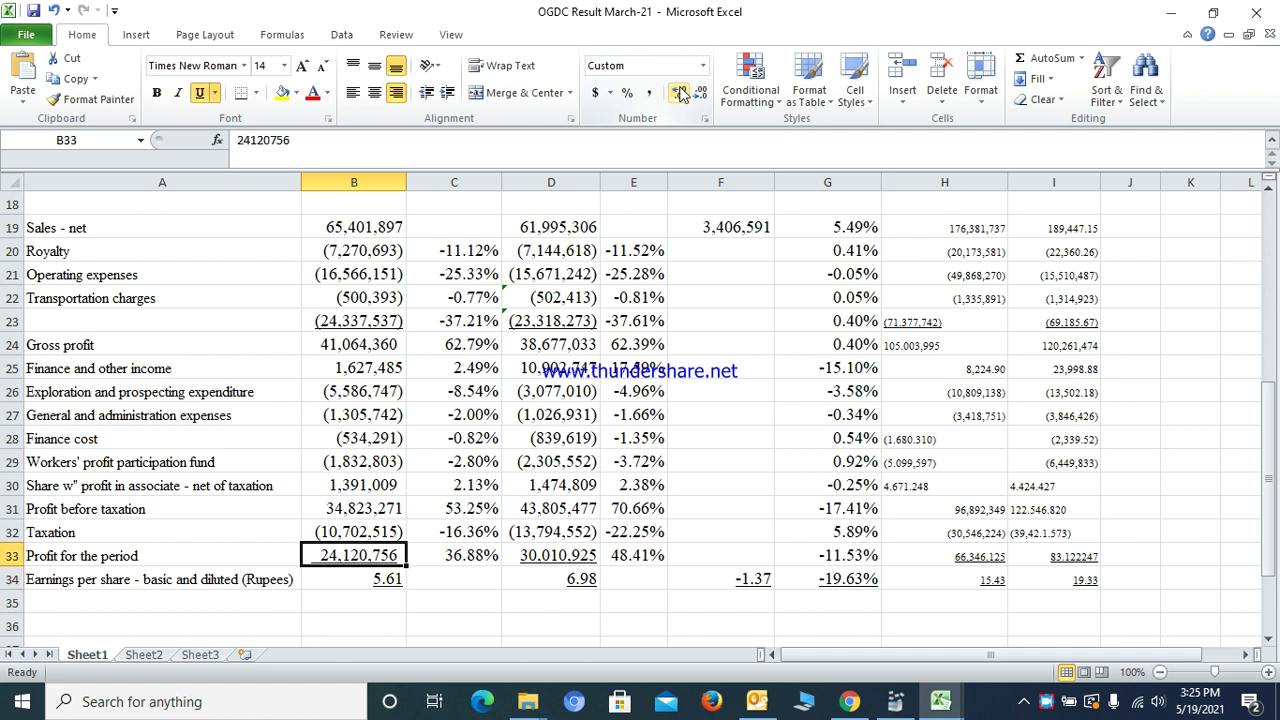
- Calculate the nine-month earnings per share difference between 2021 and 2020 in J34 with =H34-I34
{"action": "key", "text": "Down"}
{"action": "key", "text": "Right"}
{"action": "key", "text": "Right"}
{"action": "key", "text": "Right"}
{"action": "key", "text": "Right"}
{"action": "key", "text": "Right"}
{"action": "key", "text": "Right"}
{"action": "key", "text": "Right"}
{"action": "key", "text": "Left"}
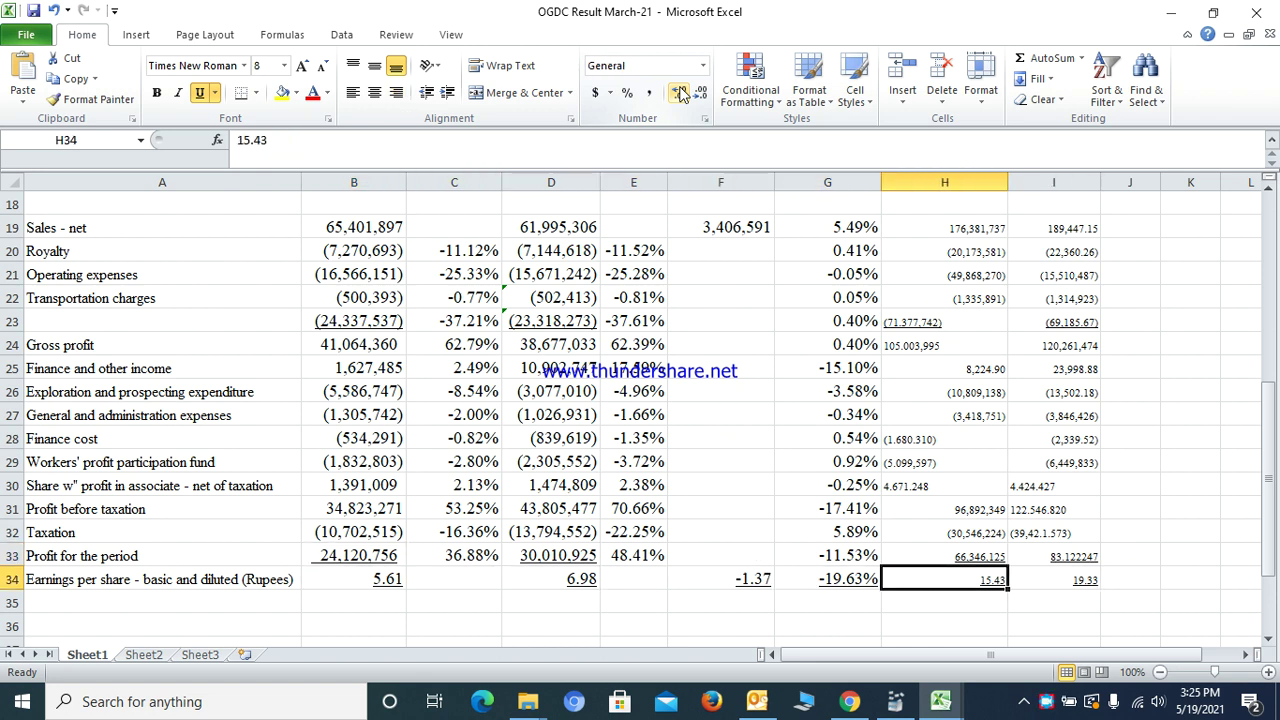
{"action": "key", "text": "Right"}
{"action": "key", "text": "Right"}
{"action": "type", "text": "="}
{"action": "key", "text": "Left"}
{"action": "key", "text": "Left"}
{"action": "type", "text": "-"}
{"action": "key", "text": "Left"}
{"action": "key", "text": "Return"}
{"action": "key", "text": "Up"}
- Calculate the nine-month earnings per share change relative to 2020 in K34 with =J34/I34
{"action": "key", "text": "Right"}
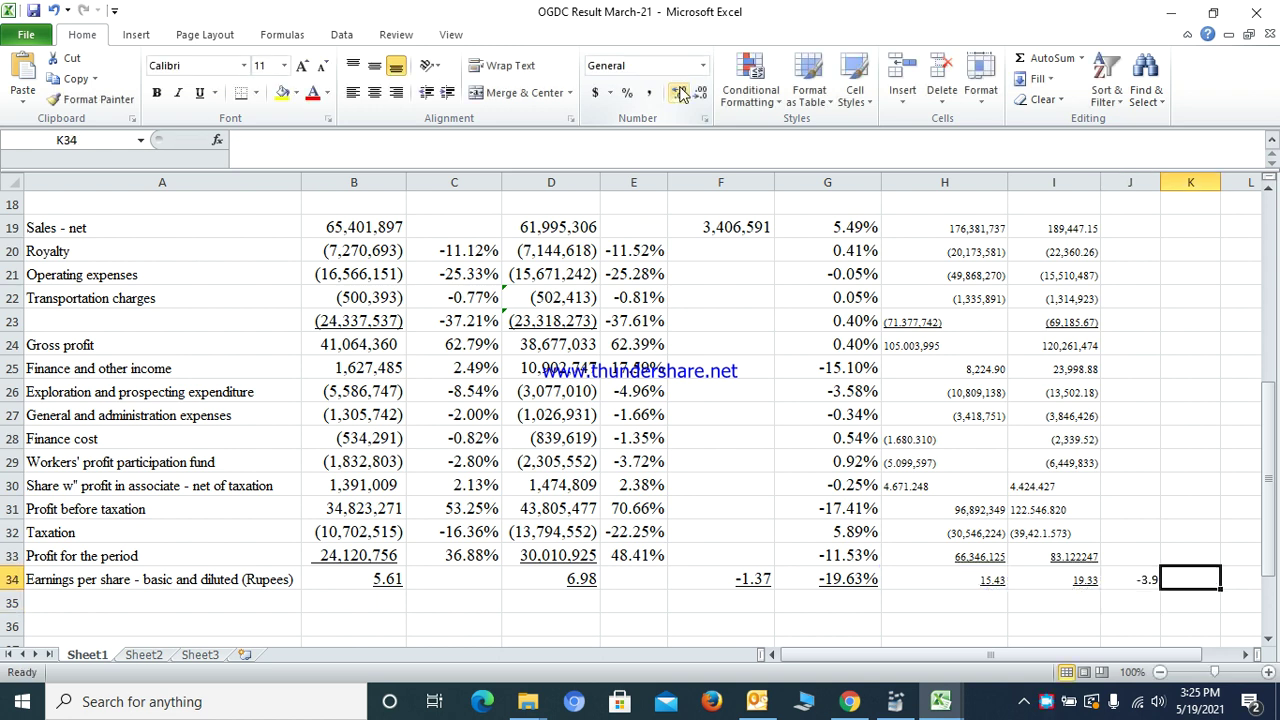
{"action": "type", "text": "="}
{"action": "key", "text": "Left"}
{"action": "type", "text": "/"}
{"action": "key", "text": "Left"}
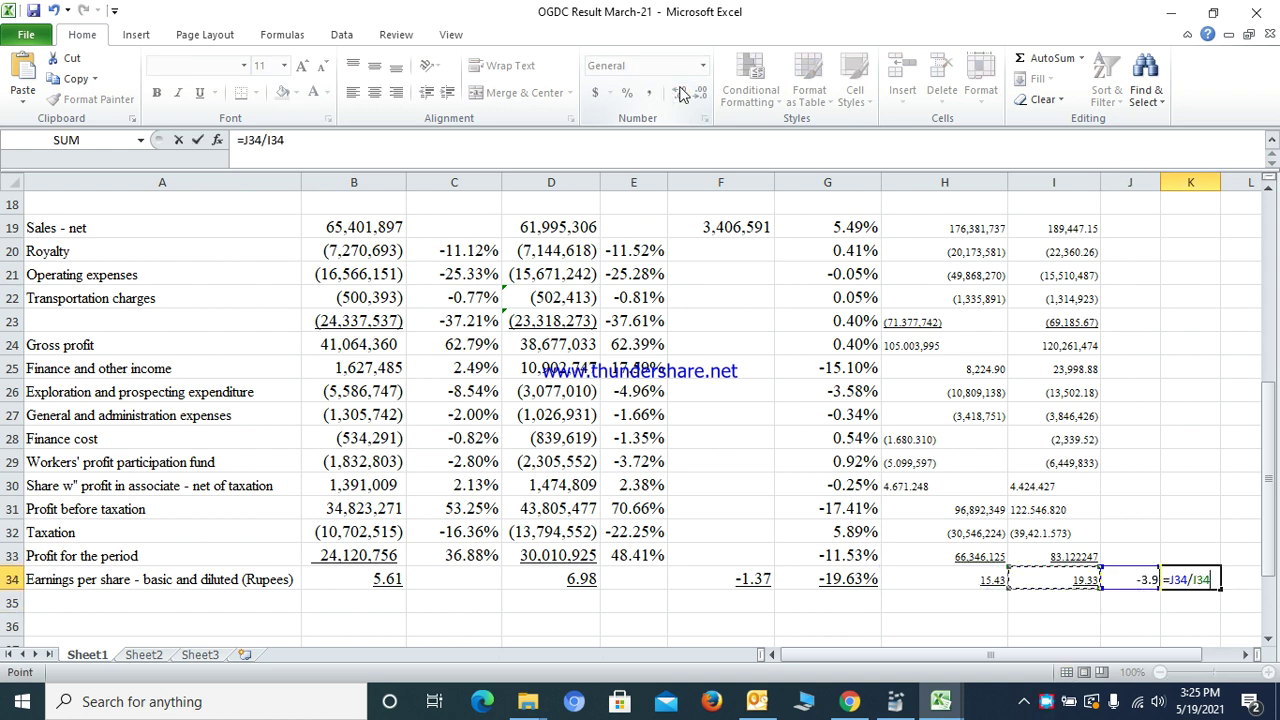
{"action": "key", "text": "Left"}
{"action": "key", "text": "Return"}
- Format the nine-month earnings per share change in K34 as a percentage with two decimal places
{"action": "key", "text": "Up"}
{"action": "left_click", "coordinate": [629, 93]}
{"action": "double_click", "coordinate": [678, 92]}
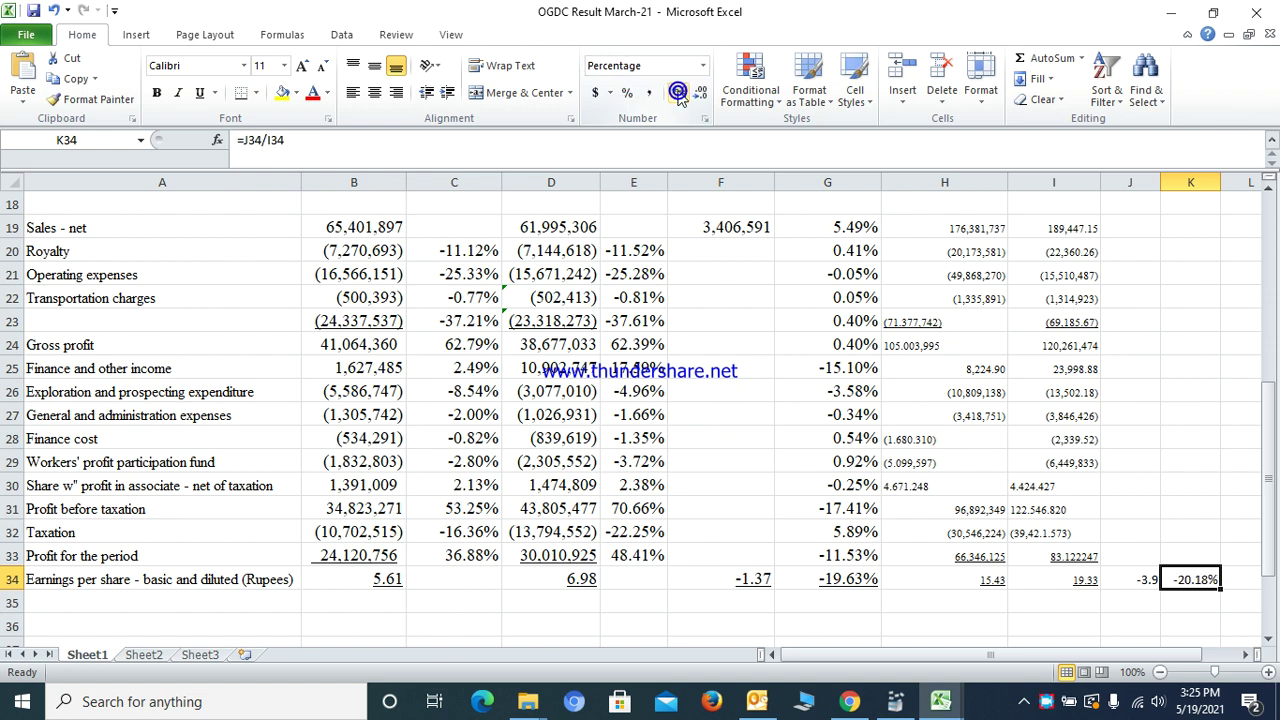
- Review the nine-month earnings per share figures for 2021 and 2020 and their difference, then return to the row label
{"action": "key", "text": "Left"}
{"action": "key", "text": "Left"}
{"action": "key", "text": "Left"}
{"action": "key", "text": "Right"}
{"action": "key", "text": "Right"}
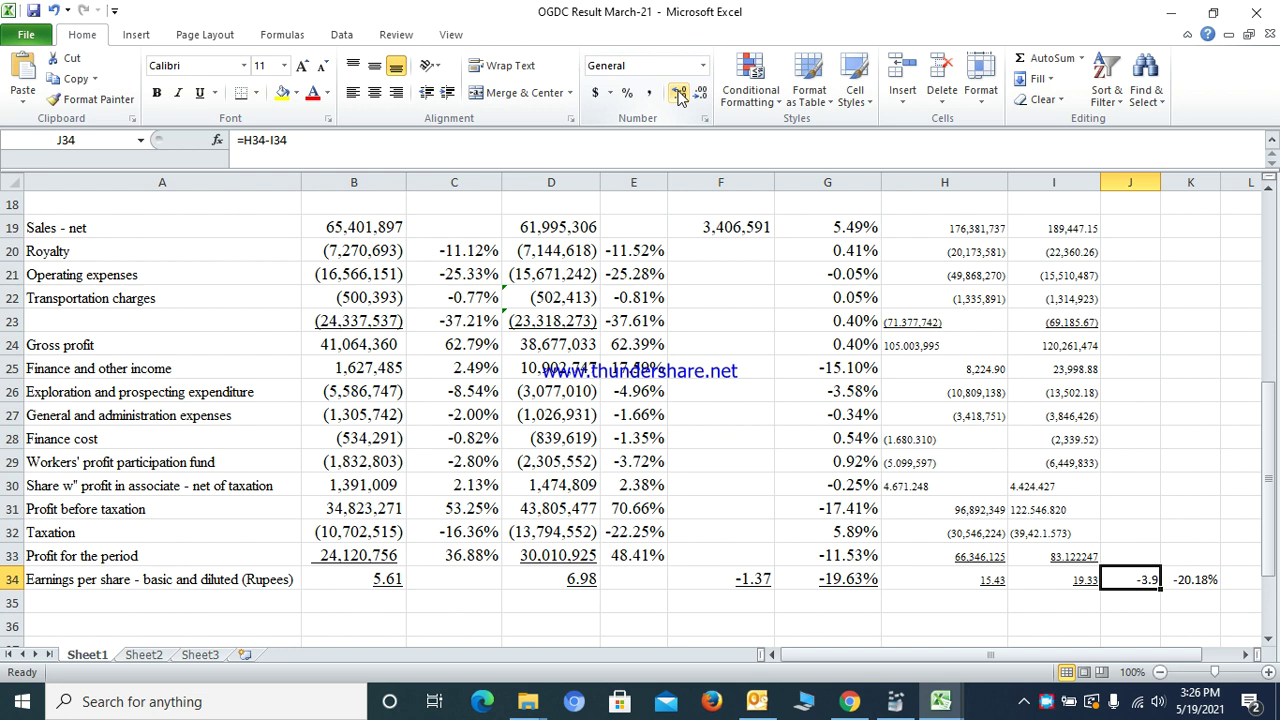
{"action": "key", "text": "Left"}
{"action": "key", "text": "Left"}
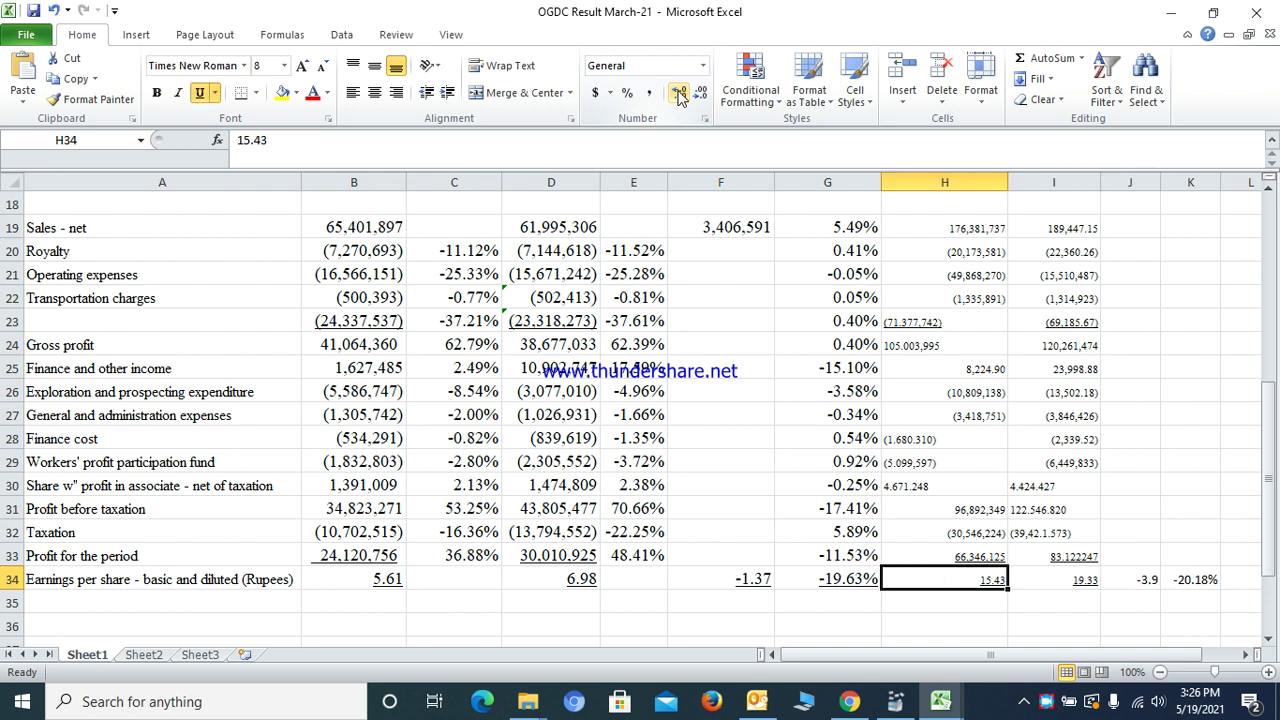
{"action": "key", "text": "Left"}
{"action": "key", "text": "Left"}
{"action": "key", "text": "Home"}
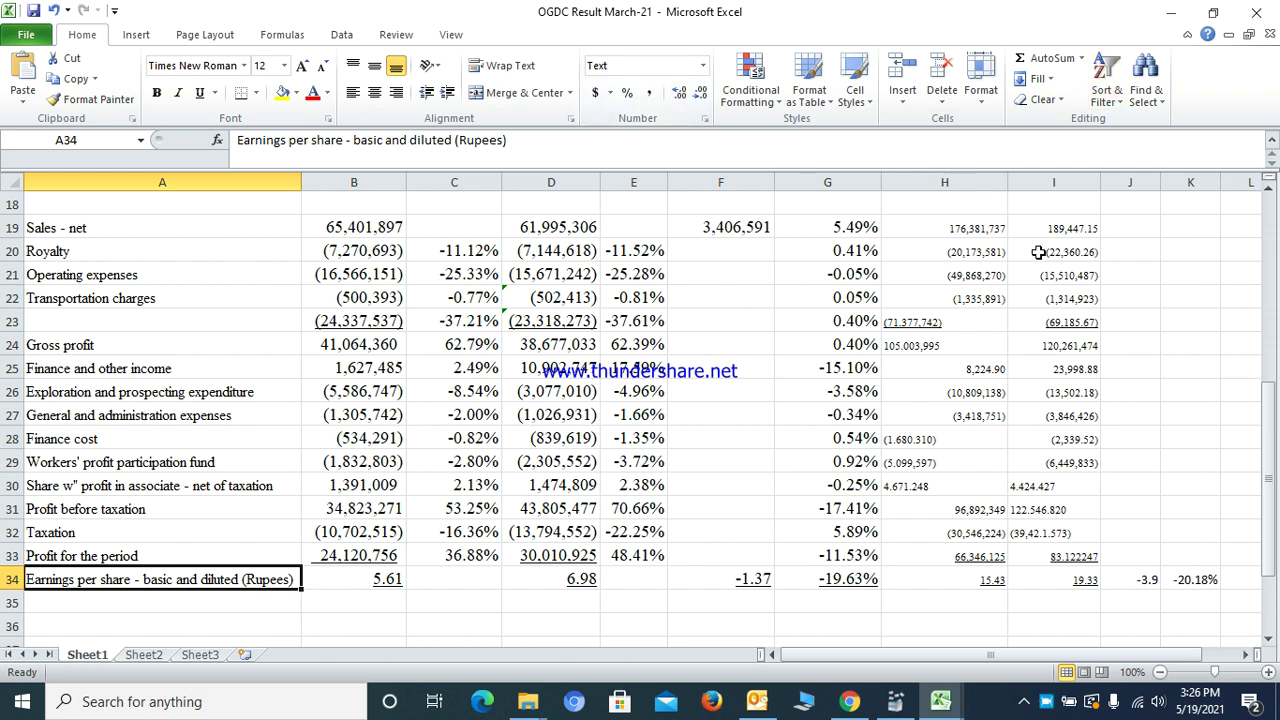
- Read the commentary below the statement on nine-month sales revenue, crude oil, LPG and gas prices, and look back over the statement lines
{"action": "key", "text": "Down"}
{"action": "key", "text": "Down"}
{"action": "key", "text": "Down"}
{"action": "key", "text": "Down"}
{"action": "key", "text": "Down"}
{"action": "key", "text": "Down"}
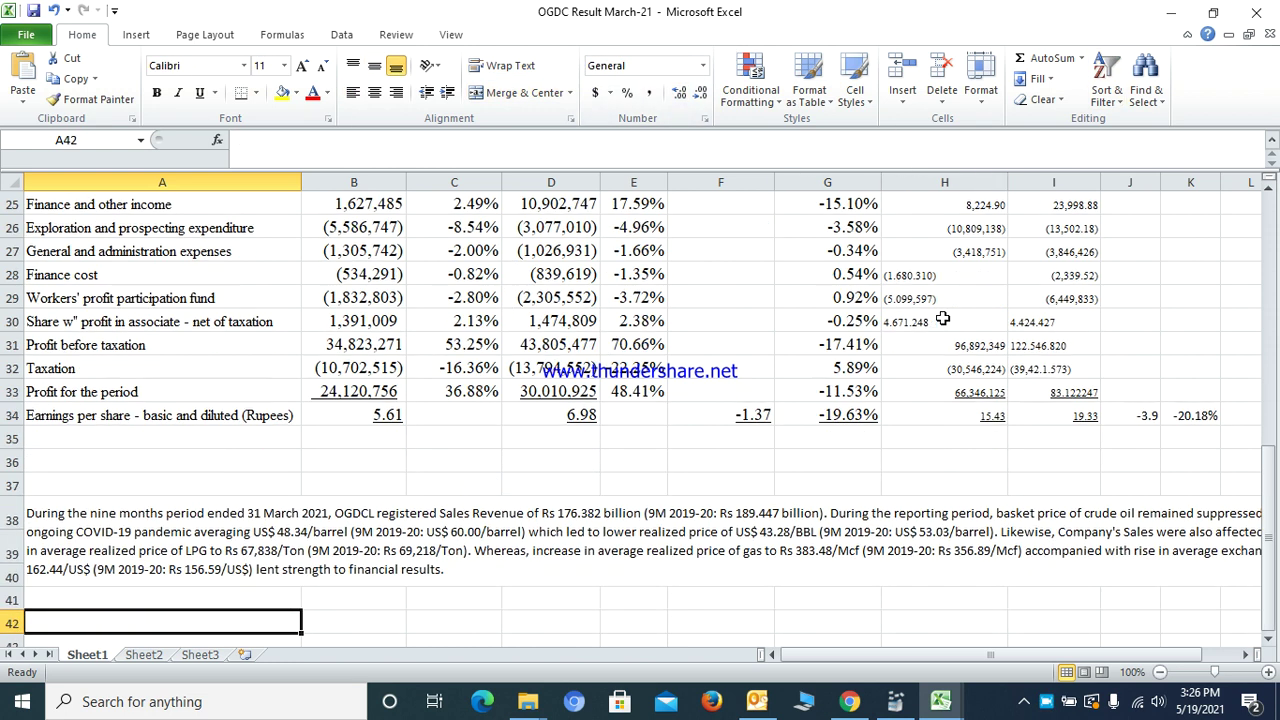
{"action": "key", "text": "Up"}
{"action": "key", "text": "Up"}
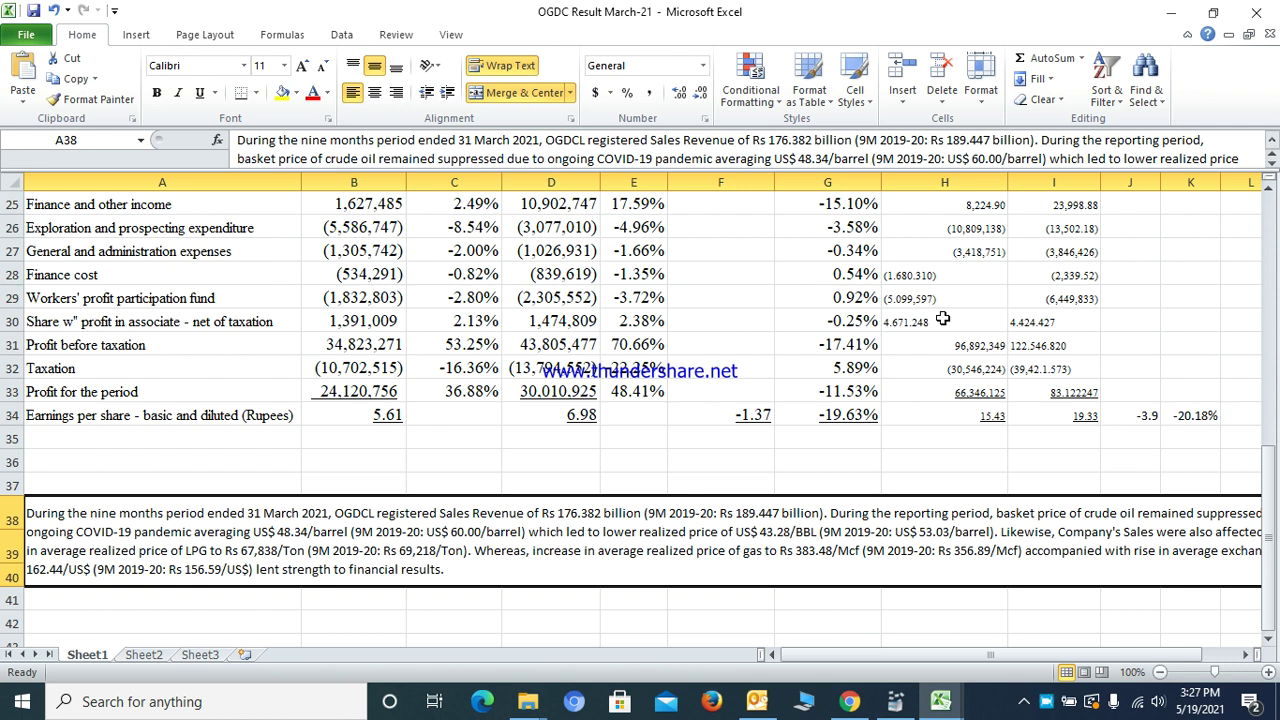
{"action": "key", "text": "Down"}
{"action": "key", "text": "Up"}
{"action": "key", "text": "Up"}
{"action": "key", "text": "Up"}
{"action": "key", "text": "Up"}
{"action": "key", "text": "Up"}
{"action": "key", "text": "Down"}
{"action": "key", "text": "Down"}
{"action": "key", "text": "Down"}
{"action": "key", "text": "Down"}
{"action": "key", "text": "Down"}
{"action": "key", "text": "Up"}
{"action": "key", "text": "Up"}
{"action": "key", "text": "Up"}
{"action": "key", "text": "Up"}
{"action": "key", "text": "Up"}
{"action": "key", "text": "Up"}
{"action": "key", "text": "Up"}
{"action": "key", "text": "Up"}
{"action": "key", "text": "Up"}
{"action": "key", "text": "Up"}
{"action": "key", "text": "Up"}
- Switch to the PPL March-21 workbook and examine its debt to equity ratio and current ratio
{"action": "key", "text": "alt+Tab"}
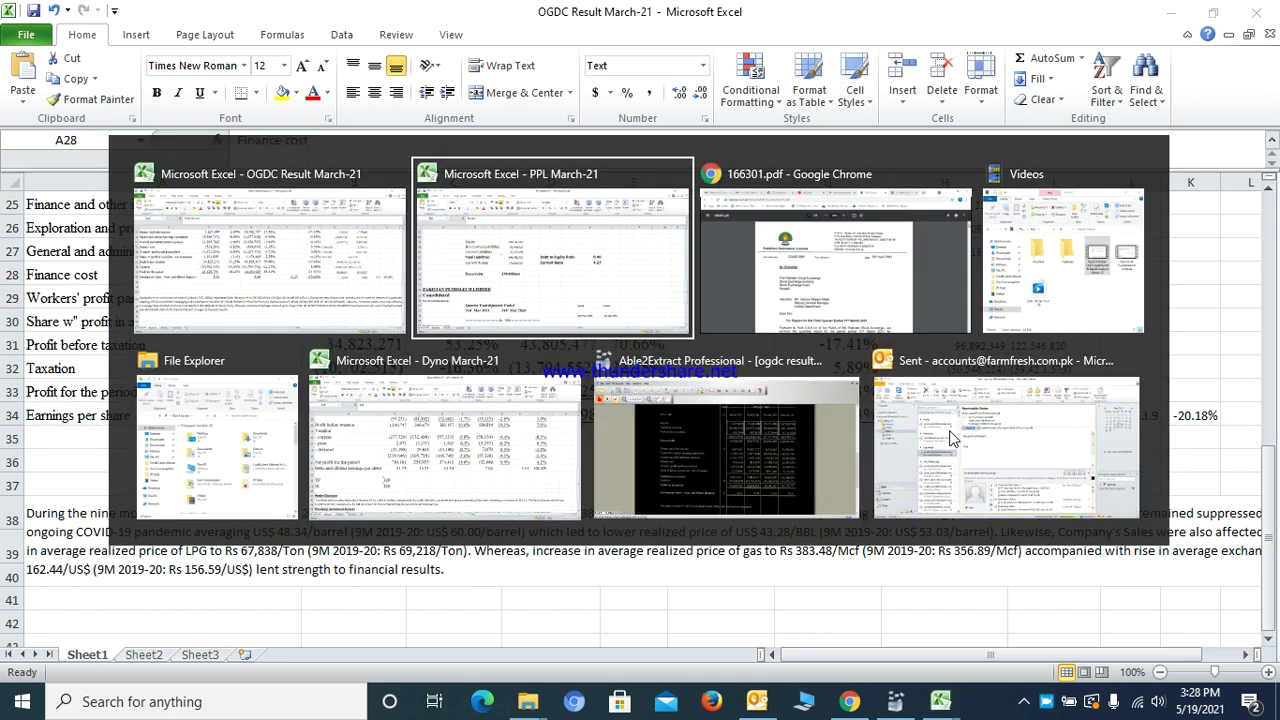
{"action": "key", "text": "Right"}
{"action": "key", "text": "Right"}
{"action": "key", "text": "Right"}
{"action": "key", "text": "Down"}
{"action": "key", "text": "Down"}
{"action": "key", "text": "Down"}
{"action": "key", "text": "Up"}
{"action": "key", "text": "Up"}
{"action": "key", "text": "Up"}
{"action": "key", "text": "Down"}
{"action": "key", "text": "Down"}
{"action": "key", "text": "Down"}
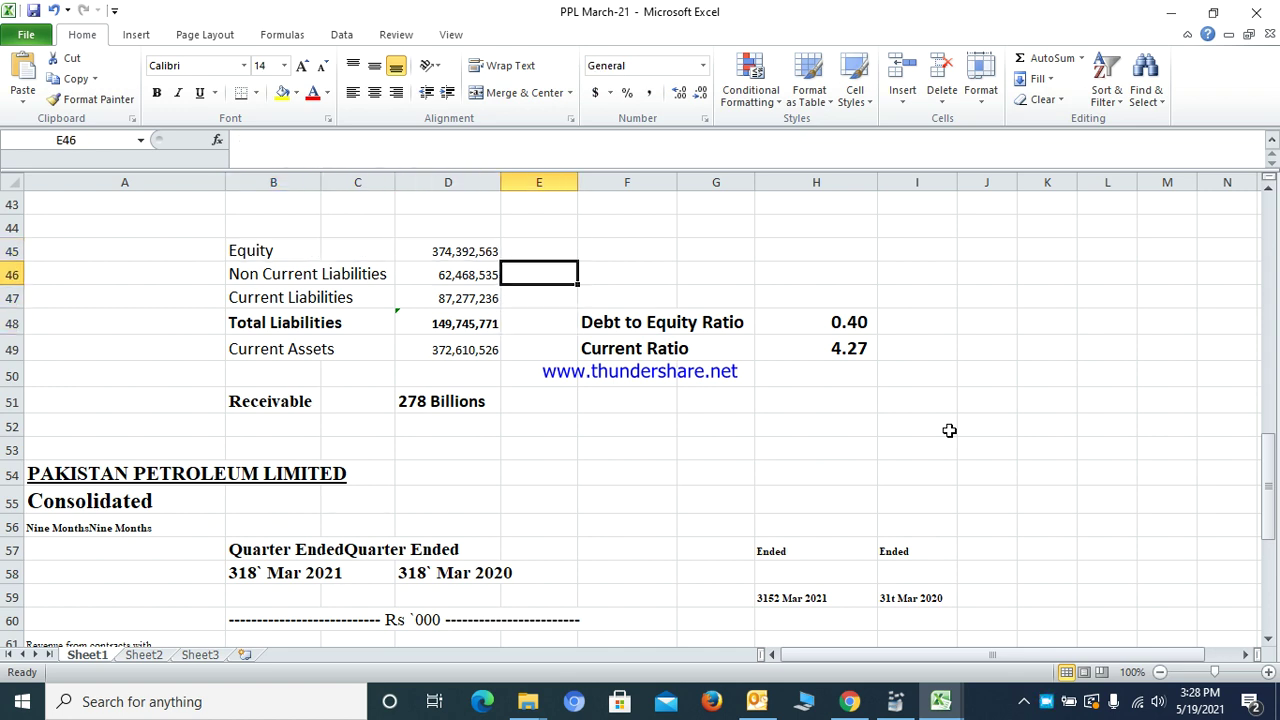
{"action": "key", "text": "Right"}
{"action": "key", "text": "Right"}
{"action": "key", "text": "Right"}
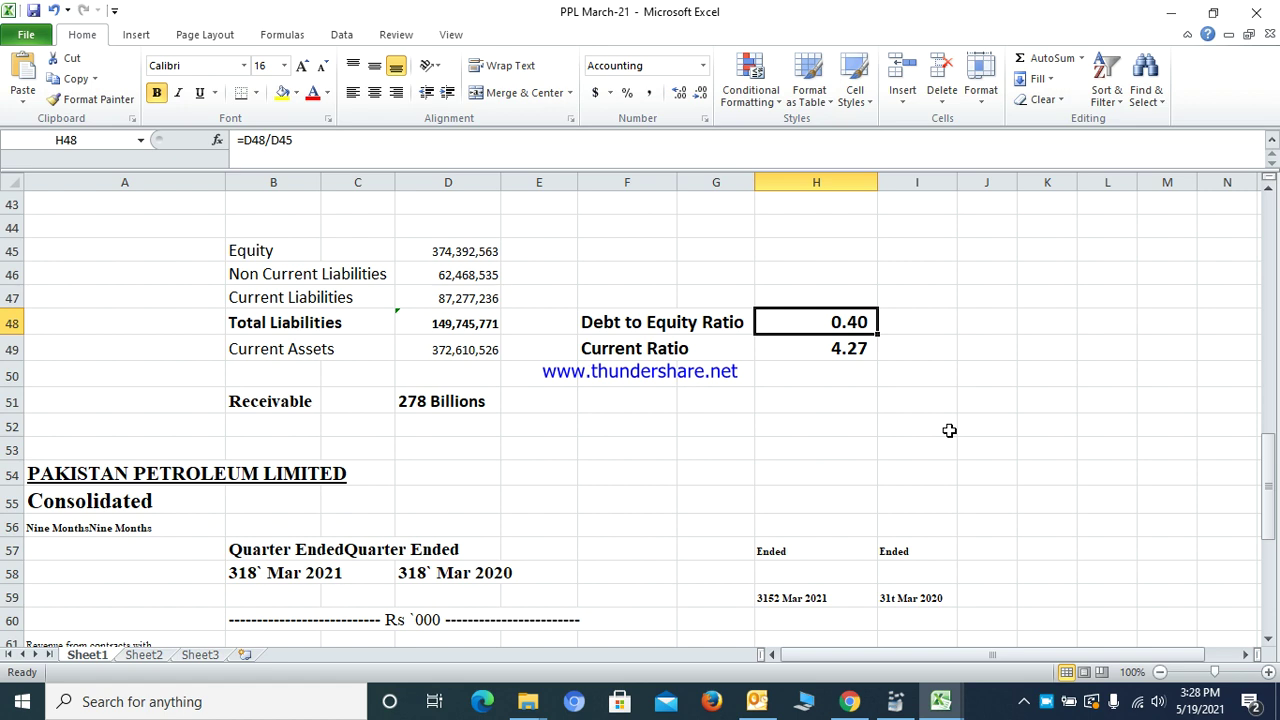
{"action": "key", "text": "Down"}
{"action": "key", "text": "Down"}
{"action": "key", "text": "Down"}
{"action": "key", "text": "Down"}
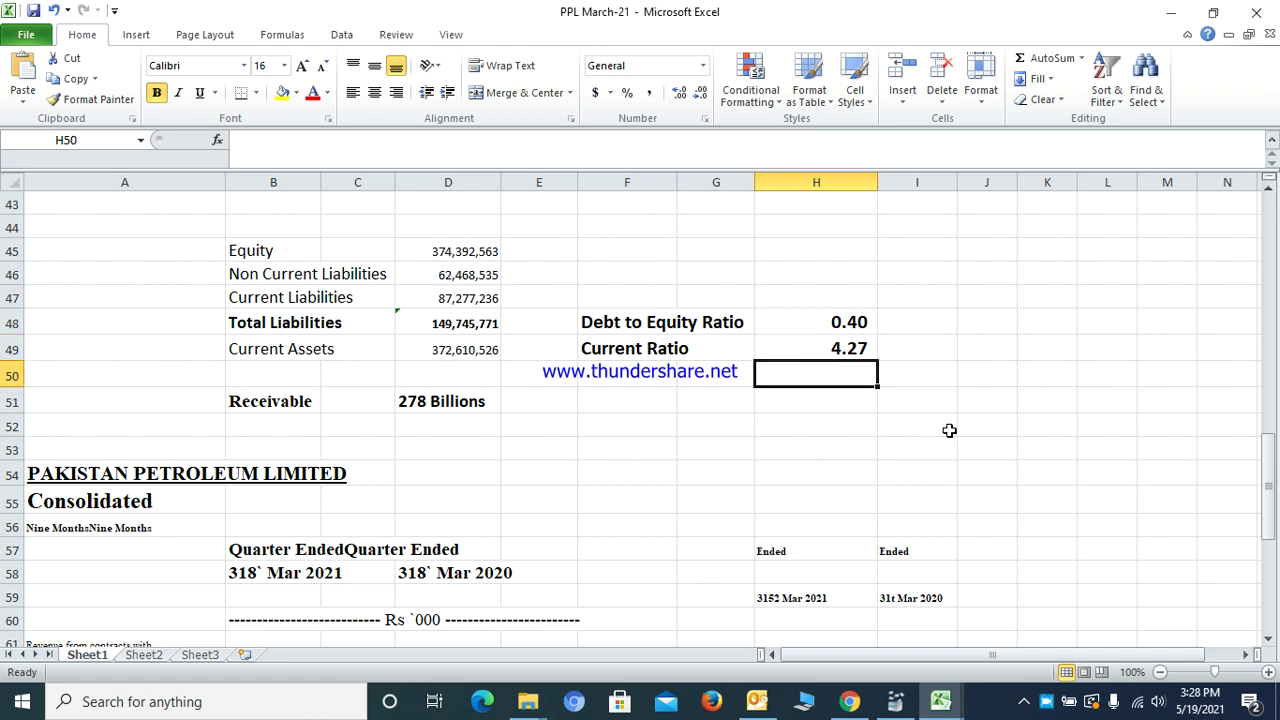
- Examine the Receivable amount below Pakistan Petroleum's liabilities and current assets
{"action": "key", "text": "Left"}
{"action": "key", "text": "Left"}
{"action": "key", "text": "Left"}
{"action": "key", "text": "Left"}
{"action": "key", "text": "Left"}
{"action": "key", "text": "Left"}
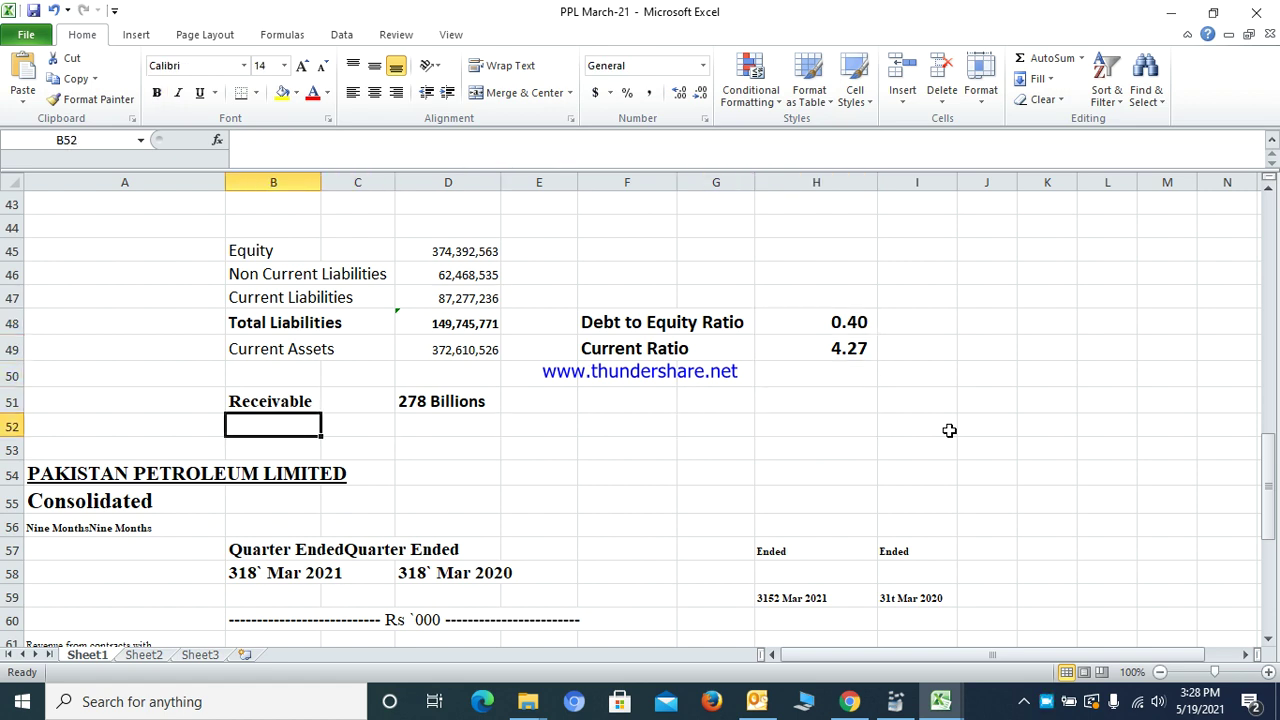
{"action": "key", "text": "Up"}
{"action": "key", "text": "Right"}
{"action": "key", "text": "Right"}
{"action": "key", "text": "Left"}
{"action": "key", "text": "Left"}
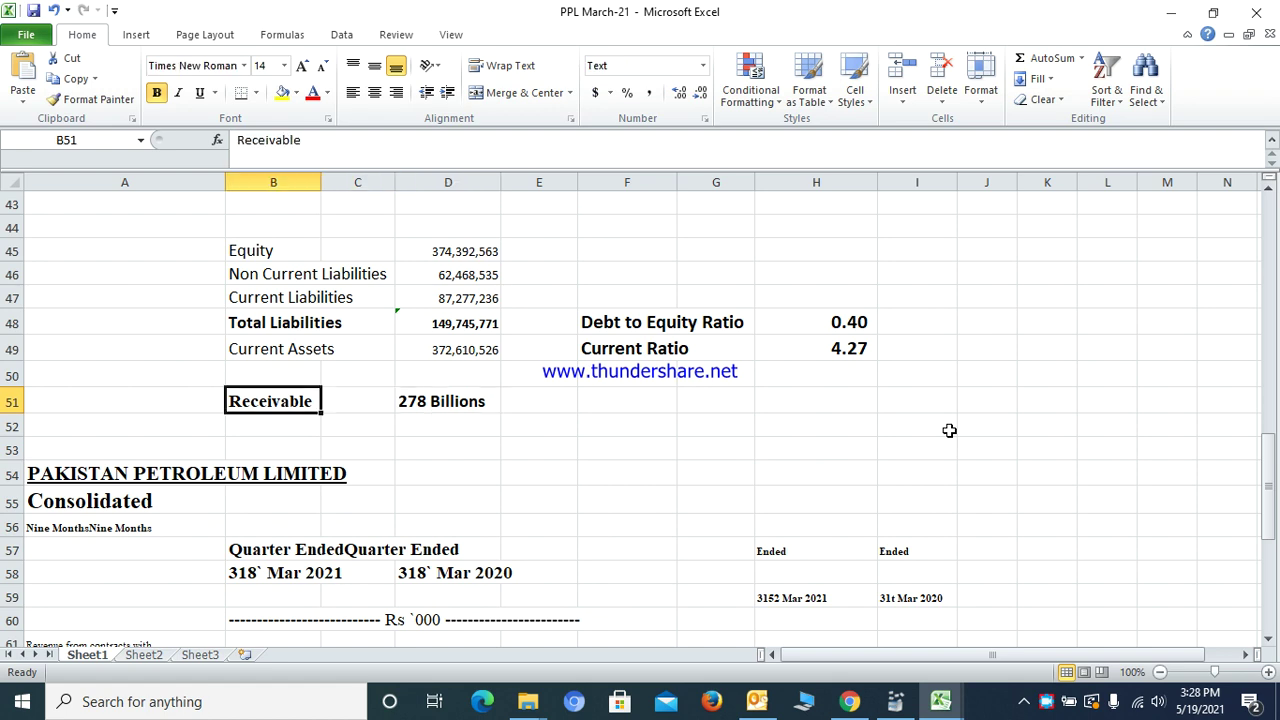
{"action": "key", "text": "Right"}
{"action": "key", "text": "Right"}
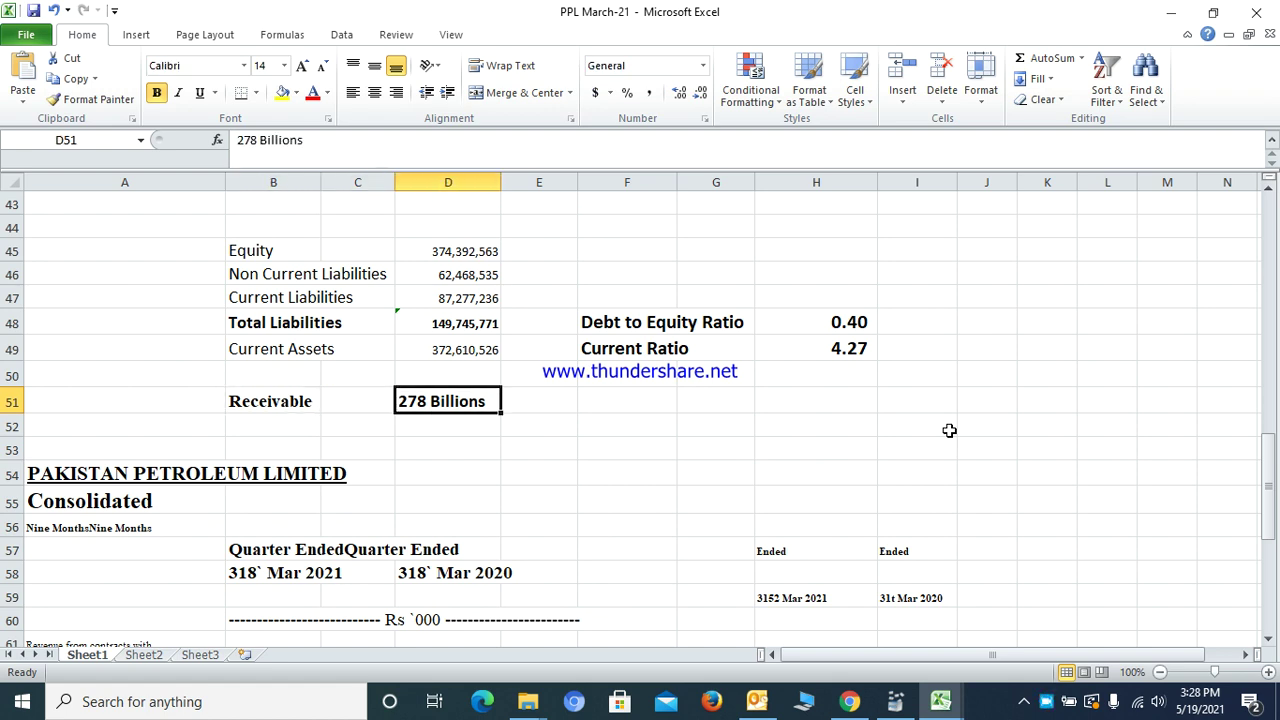
- Switch back to the OGDC Result March-21 workbook and go up to the company heading above the profit or loss statement
{"action": "key", "text": "alt+Tab"}
{"action": "key", "text": "Down"}
{"action": "key", "text": "Up"}
{"action": "key", "text": "Up"}
{"action": "key", "text": "Up"}
{"action": "key", "text": "Up"}
{"action": "key", "text": "Up"}
{"action": "key", "text": "Up"}
{"action": "key", "text": "Up"}
{"action": "key", "text": "Up"}
{"action": "key", "text": "Up"}
{"action": "key", "text": "Up"}
{"action": "key", "text": "Up"}
{"action": "key", "text": "Up"}
{"action": "key", "text": "Up"}
{"action": "key", "text": "Up"}
{"action": "key", "text": "Up"}
{"action": "key", "text": "Up"}
{"action": "key", "text": "Up"}
{"action": "key", "text": "Up"}
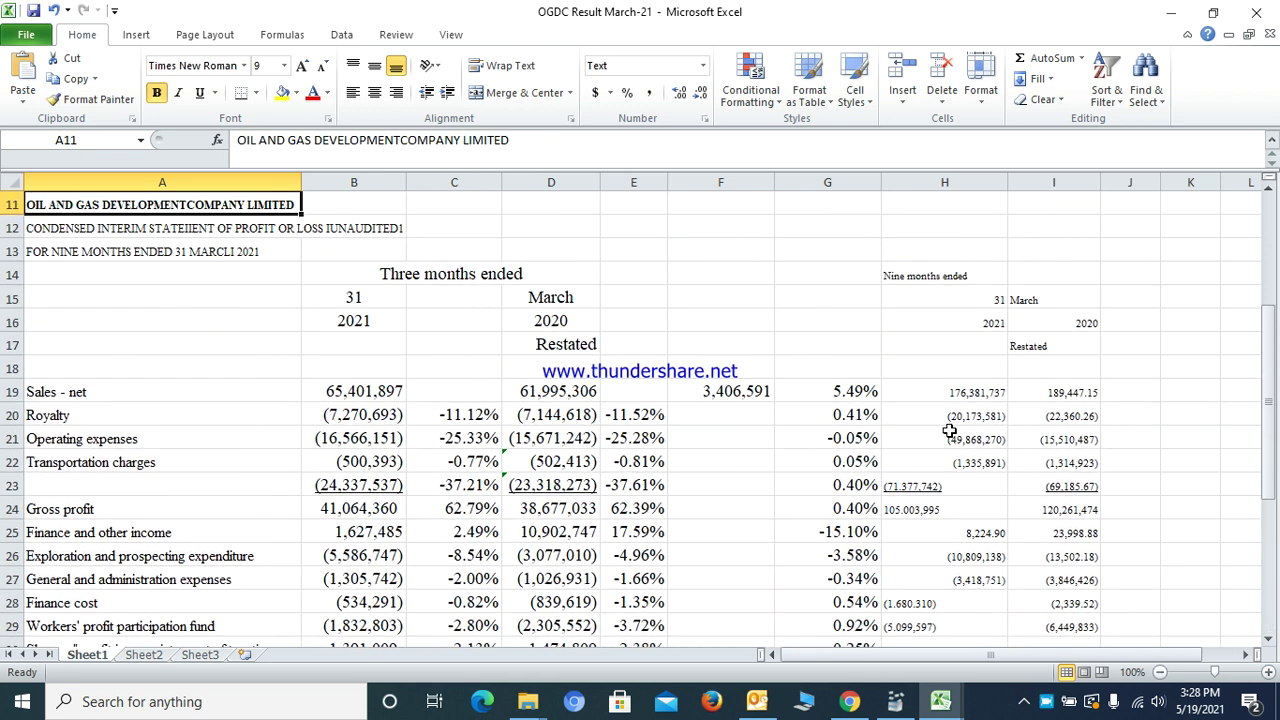
- Look back over the ratios and receivable figure above OGDC's profit or loss statement
{"action": "key", "text": "Up"}
{"action": "key", "text": "Up"}
{"action": "key", "text": "Up"}
{"action": "key", "text": "Up"}
{"action": "key", "text": "Up"}
{"action": "key", "text": "Up"}
{"action": "key", "text": "Up"}
{"action": "key", "text": "Up"}
{"action": "key", "text": "Down"}
{"action": "key", "text": "Down"}
{"action": "key", "text": "Down"}
{"action": "key", "text": "Down"}
- Switch to the PPL March-21 workbook and go down to Pakistan Petroleum's consolidated quarterly profit or loss statement
{"action": "key", "text": "alt+Tab"}
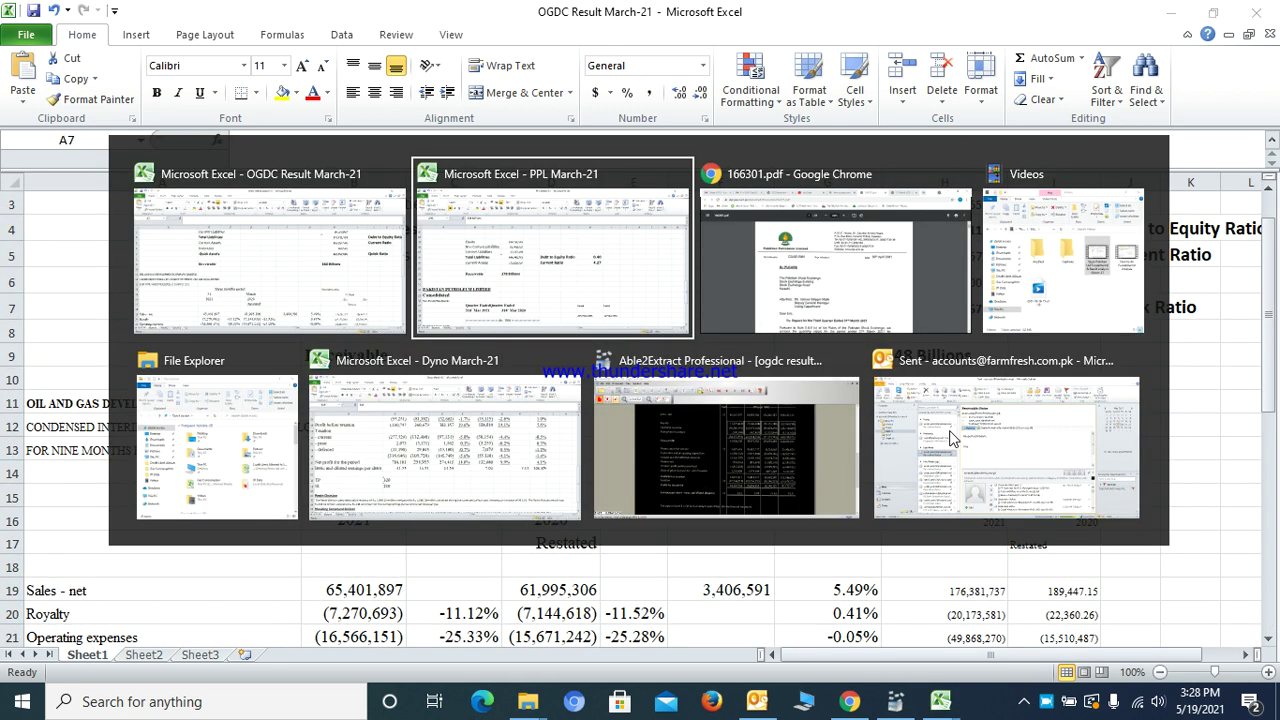
{"action": "key", "text": "Down"}
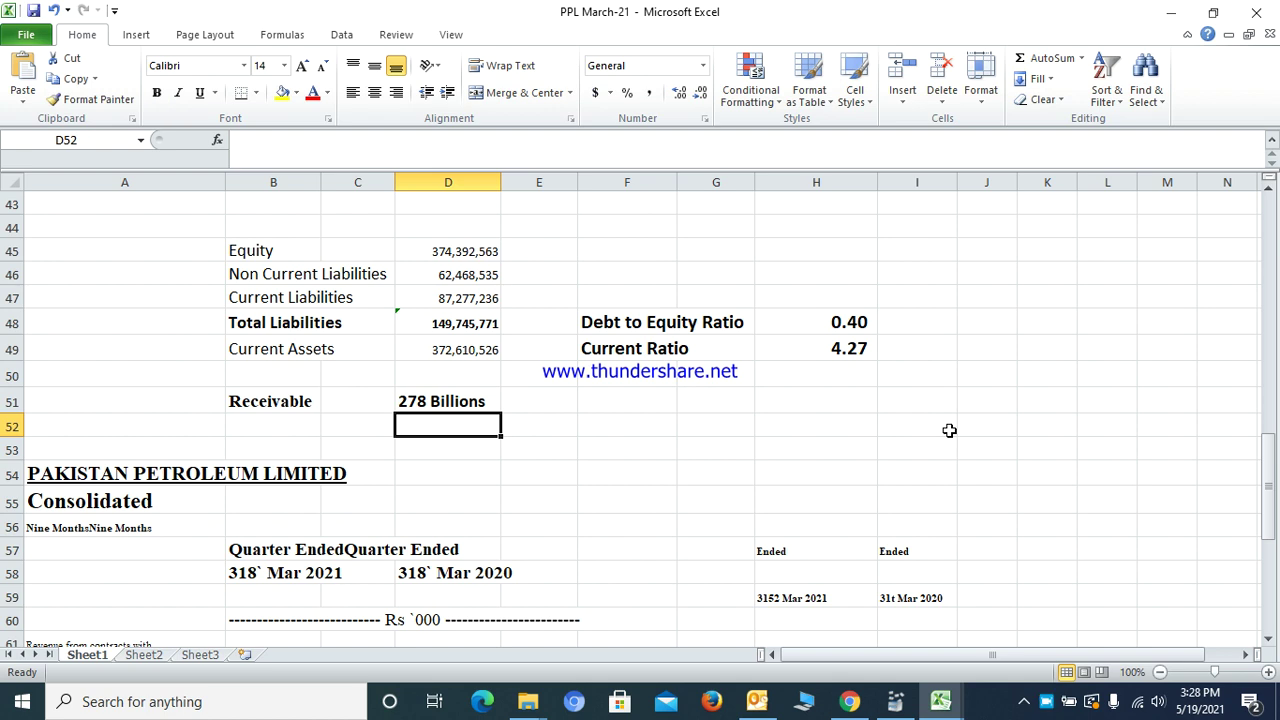
{"action": "key", "text": "Down"}
{"action": "key", "text": "Down"}
{"action": "key", "text": "Down"}
{"action": "key", "text": "Down"}
{"action": "key", "text": "Down"}
{"action": "key", "text": "Down"}
{"action": "key", "text": "Down"}
{"action": "key", "text": "Down"}
{"action": "key", "text": "Down"}
{"action": "key", "text": "Down"}
{"action": "key", "text": "Down"}
{"action": "key", "text": "Down"}
{"action": "key", "text": "Down"}
{"action": "key", "text": "Down"}
{"action": "key", "text": "Down"}
{"action": "key", "text": "Down"}
{"action": "key", "text": "Down"}
{"action": "key", "text": "Up"}
{"action": "key", "text": "Up"}
{"action": "key", "text": "Up"}
{"action": "key", "text": "Up"}
{"action": "key", "text": "Up"}
{"action": "key", "text": "Down"}
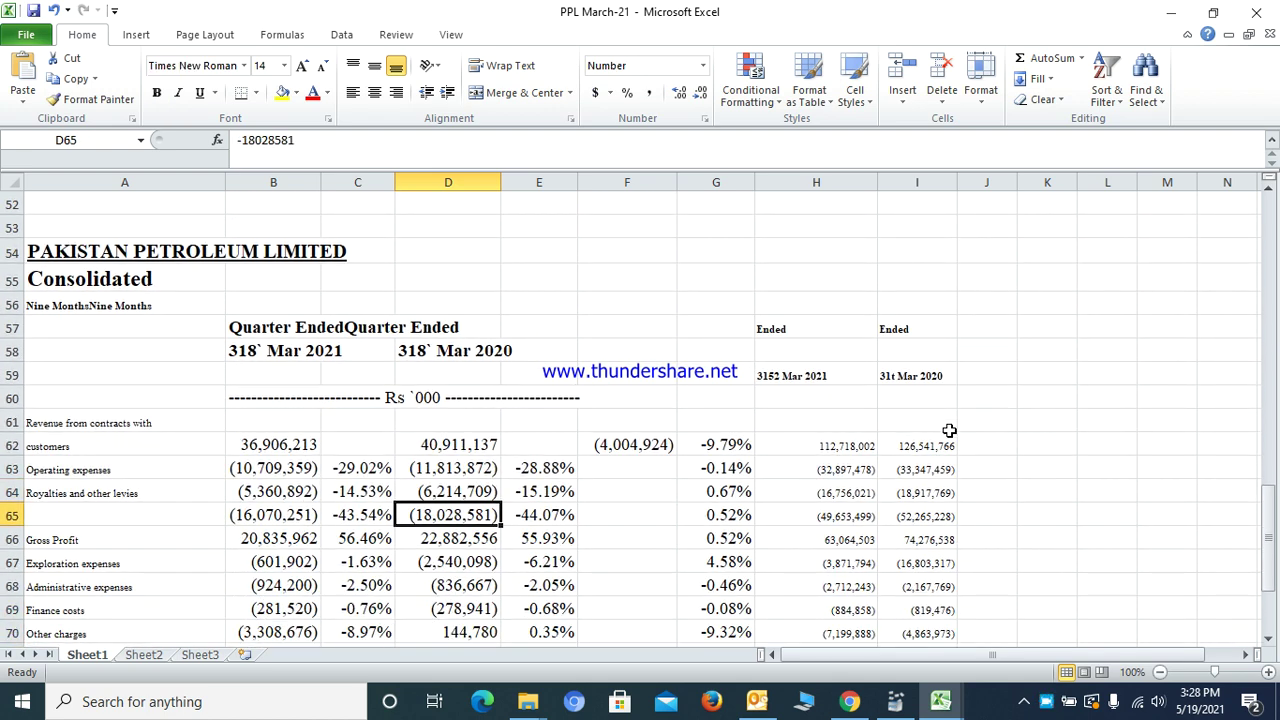
- Examine the quarterly change in PPL's revenue from contracts with customers
{"action": "key", "text": "Down"}
{"action": "key", "text": "Down"}
{"action": "key", "text": "Down"}
{"action": "key", "text": "Down"}
{"action": "key", "text": "Right"}
{"action": "key", "text": "Right"}
{"action": "key", "text": "Right"}
{"action": "key", "text": "Right"}
{"action": "key", "text": "Up"}
{"action": "key", "text": "Up"}
{"action": "key", "text": "Up"}
{"action": "key", "text": "Up"}
{"action": "key", "text": "Up"}
{"action": "key", "text": "Left"}
{"action": "key", "text": "Up"}
{"action": "key", "text": "Up"}
- Review PPL's quarterly percentage changes from operating expenses down to earnings per share
{"action": "key", "text": "Down"}
{"action": "key", "text": "Down"}
{"action": "key", "text": "Down"}
{"action": "key", "text": "Down"}
{"action": "key", "text": "Down"}
{"action": "key", "text": "Down"}
{"action": "key", "text": "Down"}
{"action": "key", "text": "Down"}
{"action": "key", "text": "Down"}
{"action": "key", "text": "Down"}
{"action": "key", "text": "Down"}
{"action": "key", "text": "Down"}
{"action": "key", "text": "Down"}
{"action": "key", "text": "Down"}
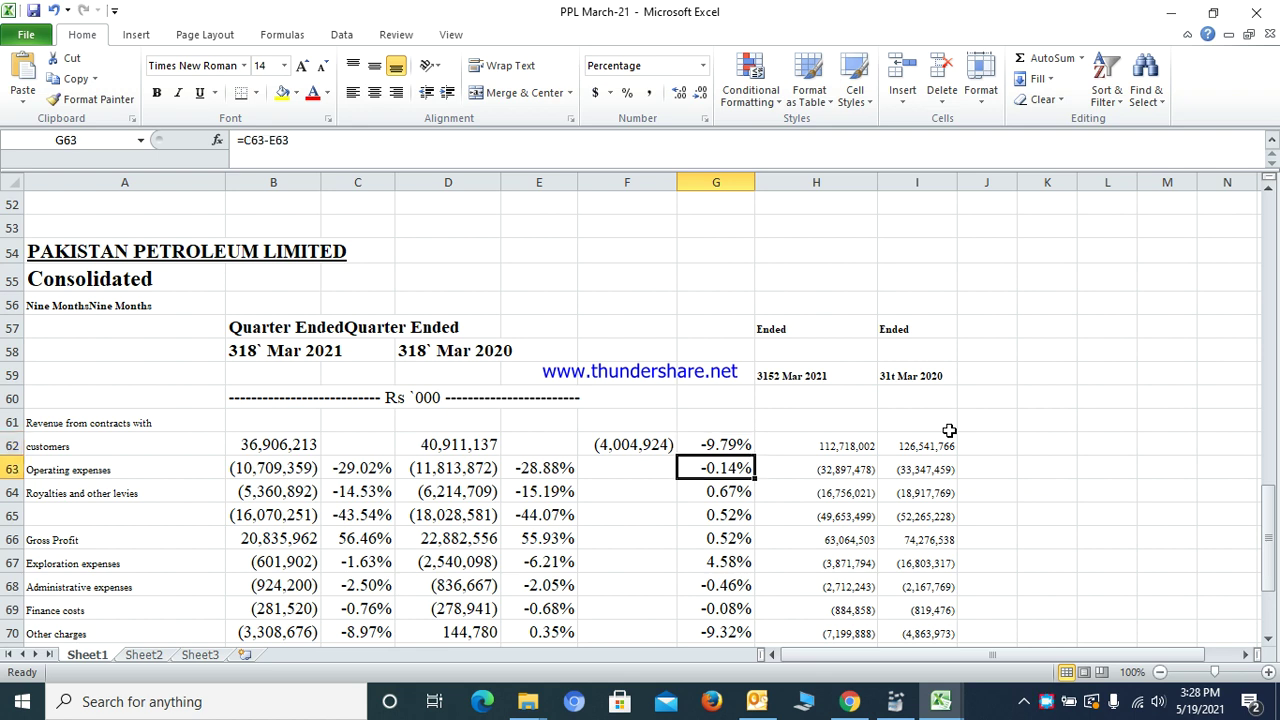
{"action": "key", "text": "Down"}
{"action": "key", "text": "Down"}
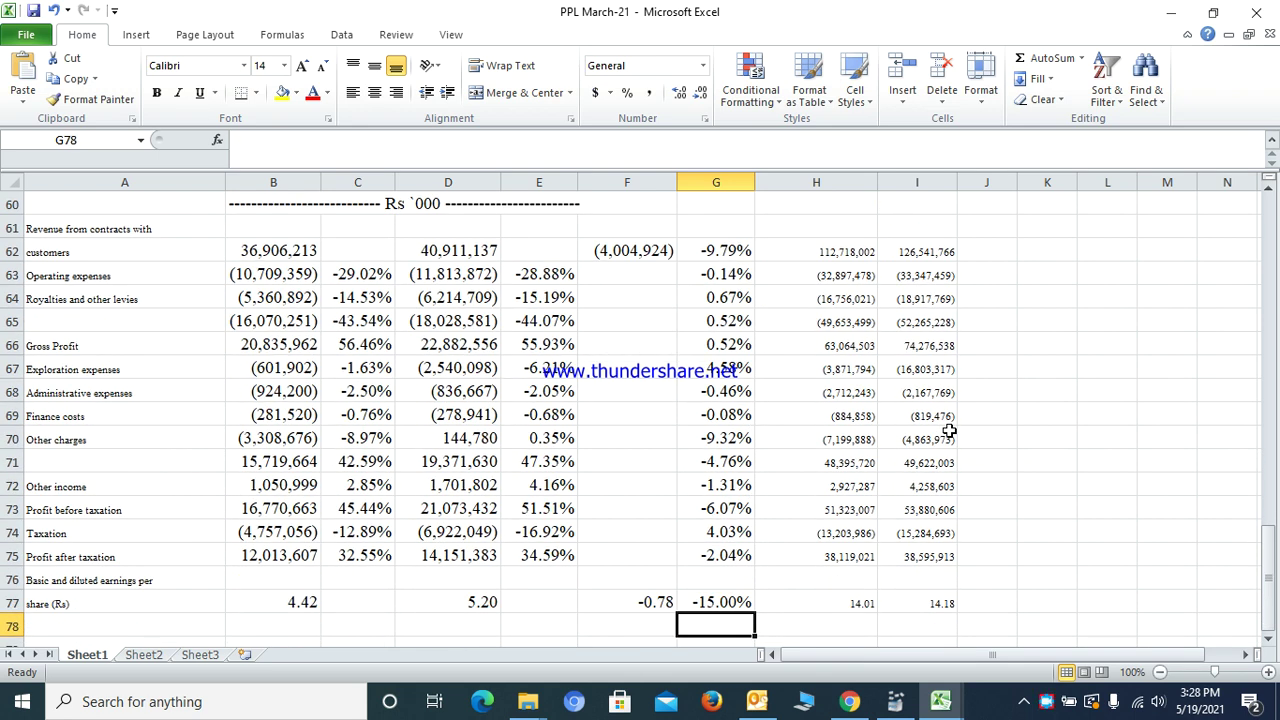
- Compare PPL's profit after taxation as a percentage of revenue between the March 2021 and March 2020 quarters
{"action": "key", "text": "Up"}
{"action": "key", "text": "Up"}
{"action": "key", "text": "Up"}
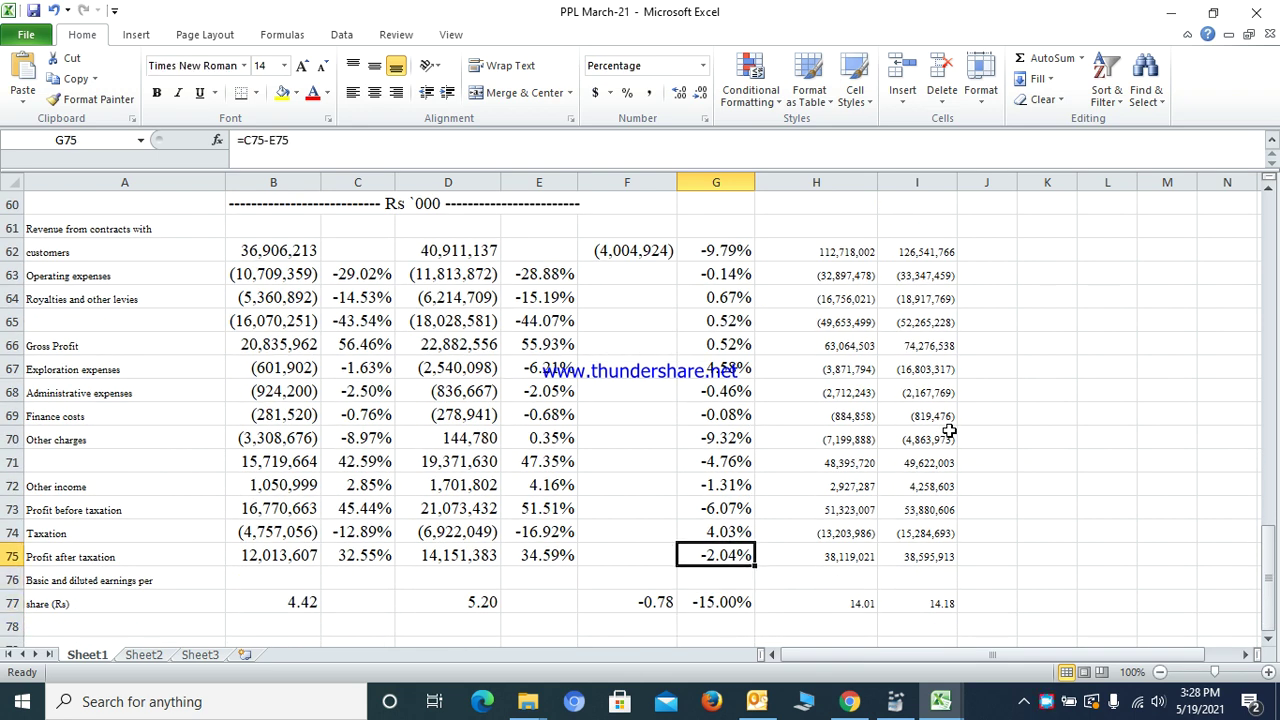
{"action": "key", "text": "Left"}
{"action": "key", "text": "Left"}
{"action": "key", "text": "Left"}
{"action": "key", "text": "Left"}
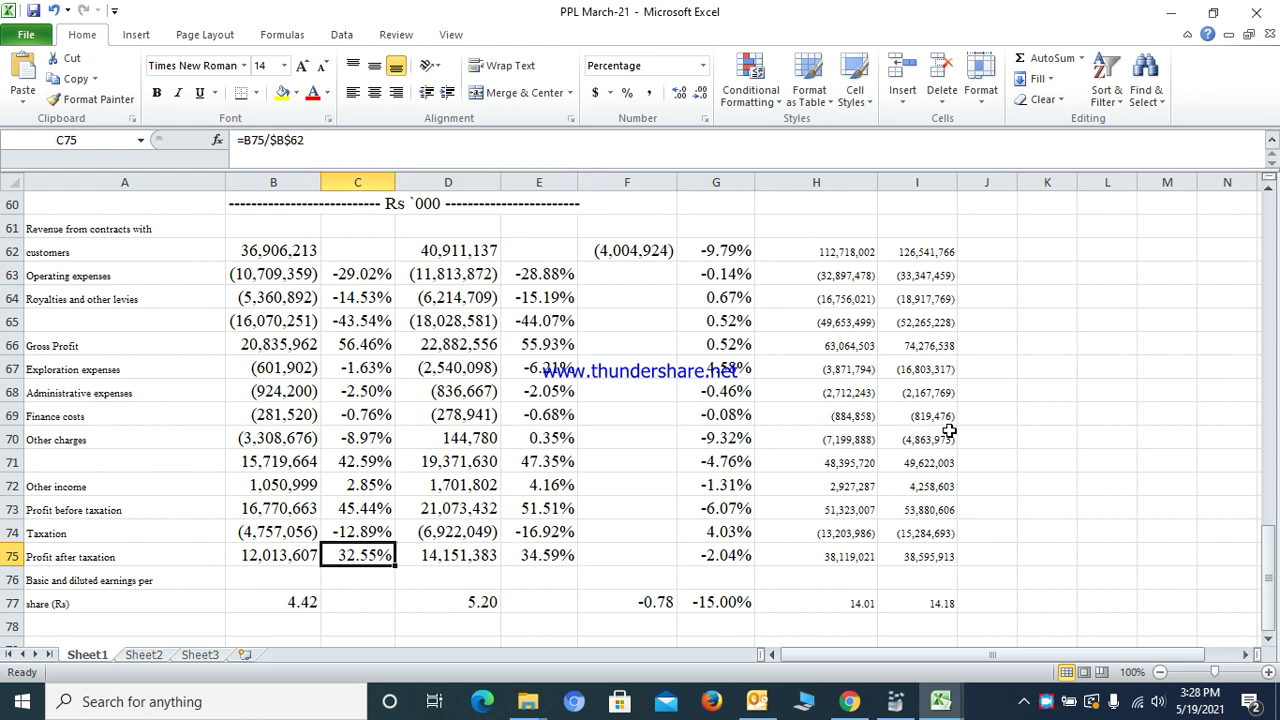
{"action": "key", "text": "Right"}
{"action": "key", "text": "Right"}
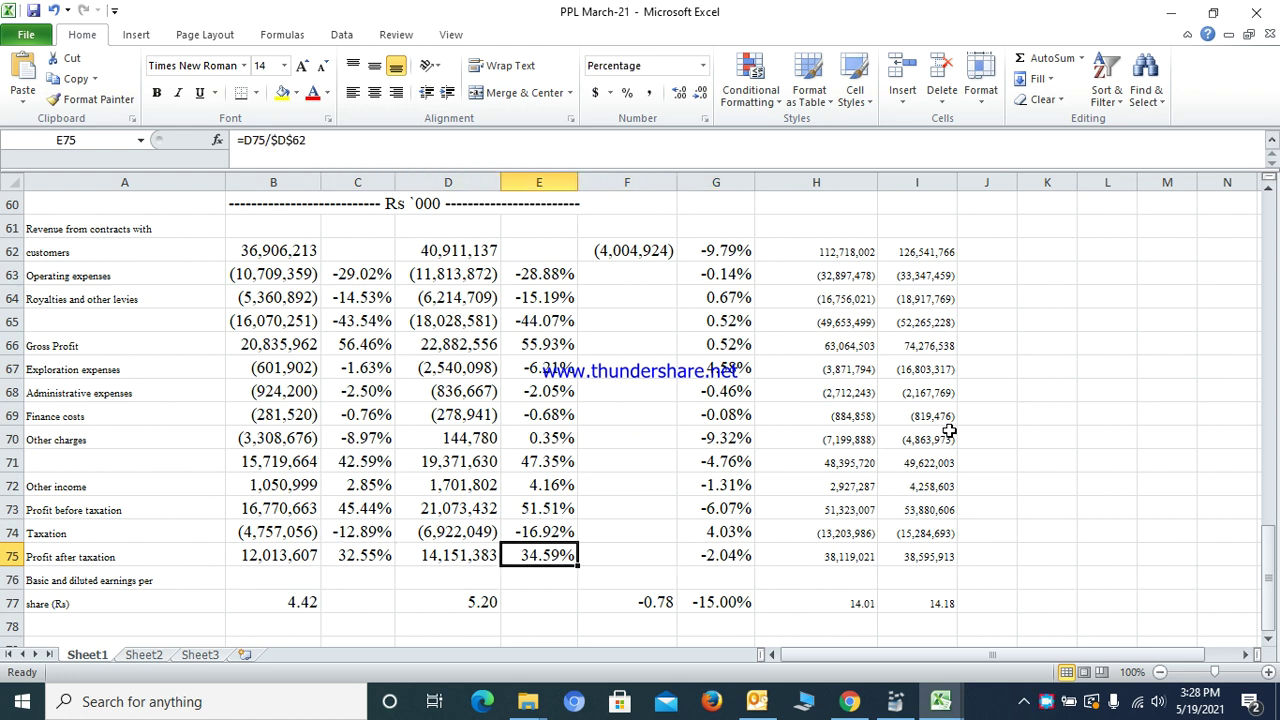
- Examine PPL's quarterly basic and diluted earnings per share for March 2021 and March 2020
{"action": "key", "text": "Left"}
{"action": "key", "text": "Left"}
{"action": "key", "text": "Left"}
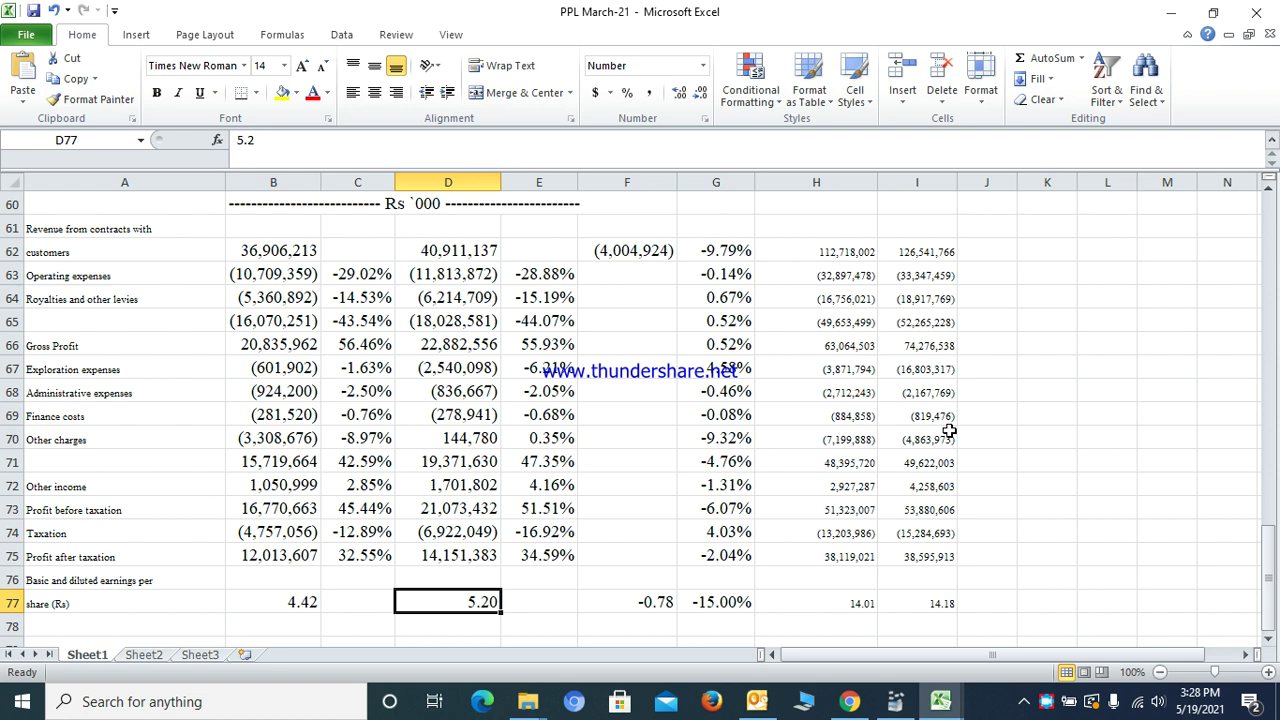
{"action": "key", "text": "Right"}
{"action": "key", "text": "Right"}
{"action": "key", "text": "Down"}
{"action": "key", "text": "Down"}
{"action": "key", "text": "Down"}
{"action": "key", "text": "Down"}
{"action": "key", "text": "Down"}
{"action": "key", "text": "Down"}
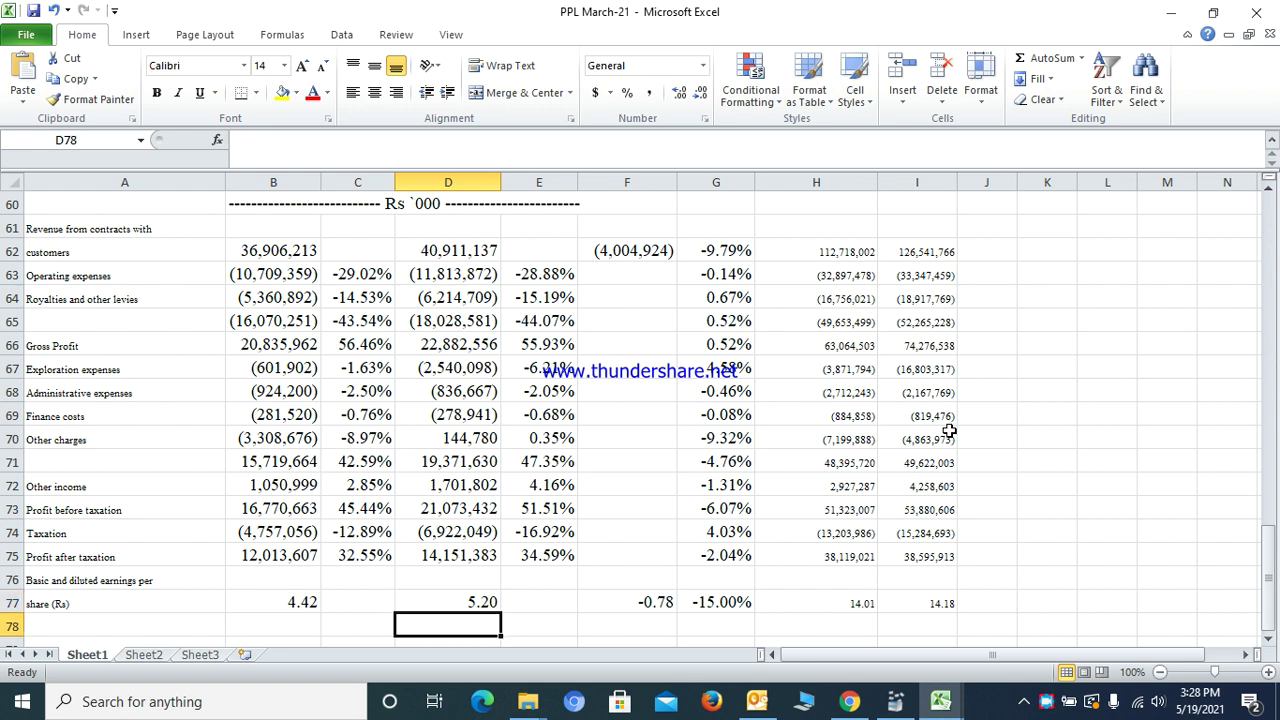
- Look back up PPL's March 2020 quarter figures from earnings per share to the top of the statement
{"action": "key", "text": "Up"}
{"action": "key", "text": "Up"}
{"action": "key", "text": "Up"}
{"action": "key", "text": "Up"}
{"action": "key", "text": "Up"}
{"action": "key", "text": "Up"}
{"action": "key", "text": "Up"}
{"action": "key", "text": "Up"}
{"action": "key", "text": "Down"}
{"action": "key", "text": "Down"}
{"action": "key", "text": "Up"}
{"action": "key", "text": "Up"}
{"action": "key", "text": "Up"}
{"action": "key", "text": "Up"}
{"action": "key", "text": "Up"}
{"action": "key", "text": "Up"}
{"action": "key", "text": "Up"}
{"action": "key", "text": "Up"}
{"action": "key", "text": "Up"}
{"action": "key", "text": "Up"}
{"action": "key", "text": "Up"}
{"action": "key", "text": "Up"}
{"action": "key", "text": "Up"}
{"action": "key", "text": "Up"}
{"action": "key", "text": "Up"}
{"action": "key", "text": "Up"}
{"action": "key", "text": "Up"}
{"action": "key", "text": "Up"}
{"action": "key", "text": "Up"}
{"action": "key", "text": "Up"}
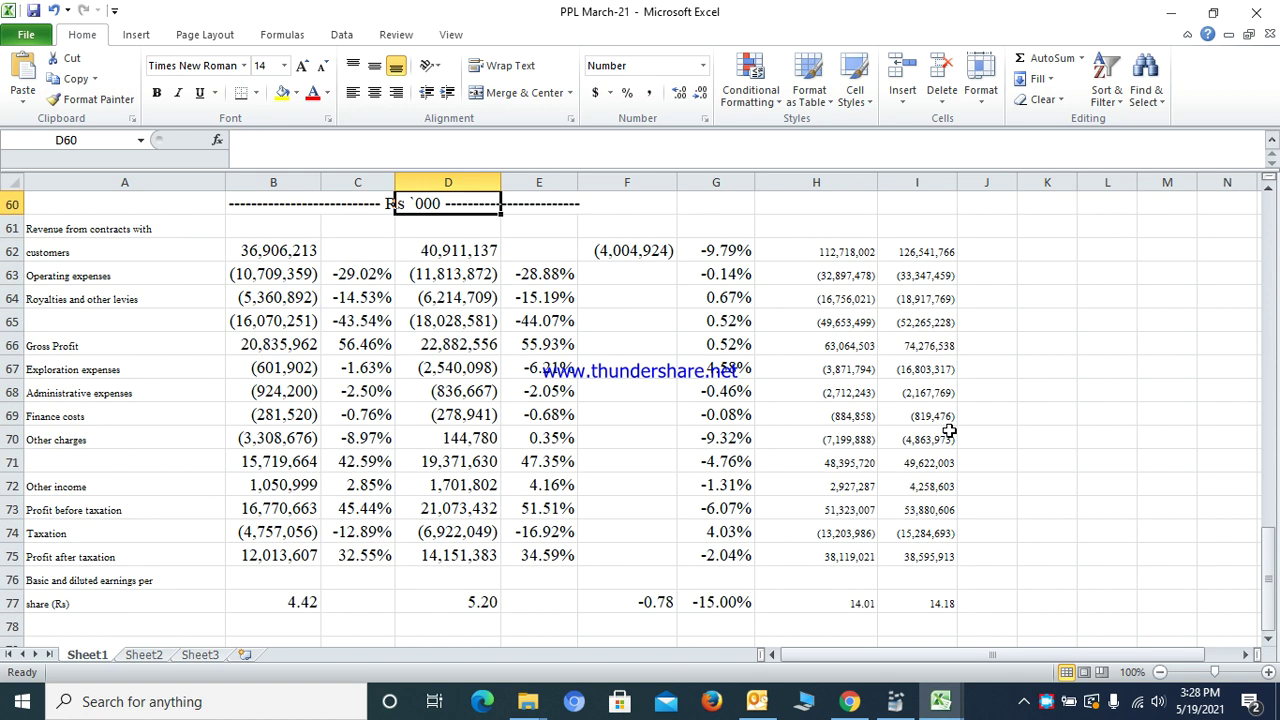
- Compare PPL's quarterly revenue for March 2021 and March 2020 and examine the difference between them
{"action": "key", "text": "Down"}
{"action": "key", "text": "Down"}
{"action": "key", "text": "Down"}
{"action": "key", "text": "Down"}
{"action": "key", "text": "Down"}
{"action": "key", "text": "Down"}
{"action": "key", "text": "Down"}
{"action": "key", "text": "Down"}
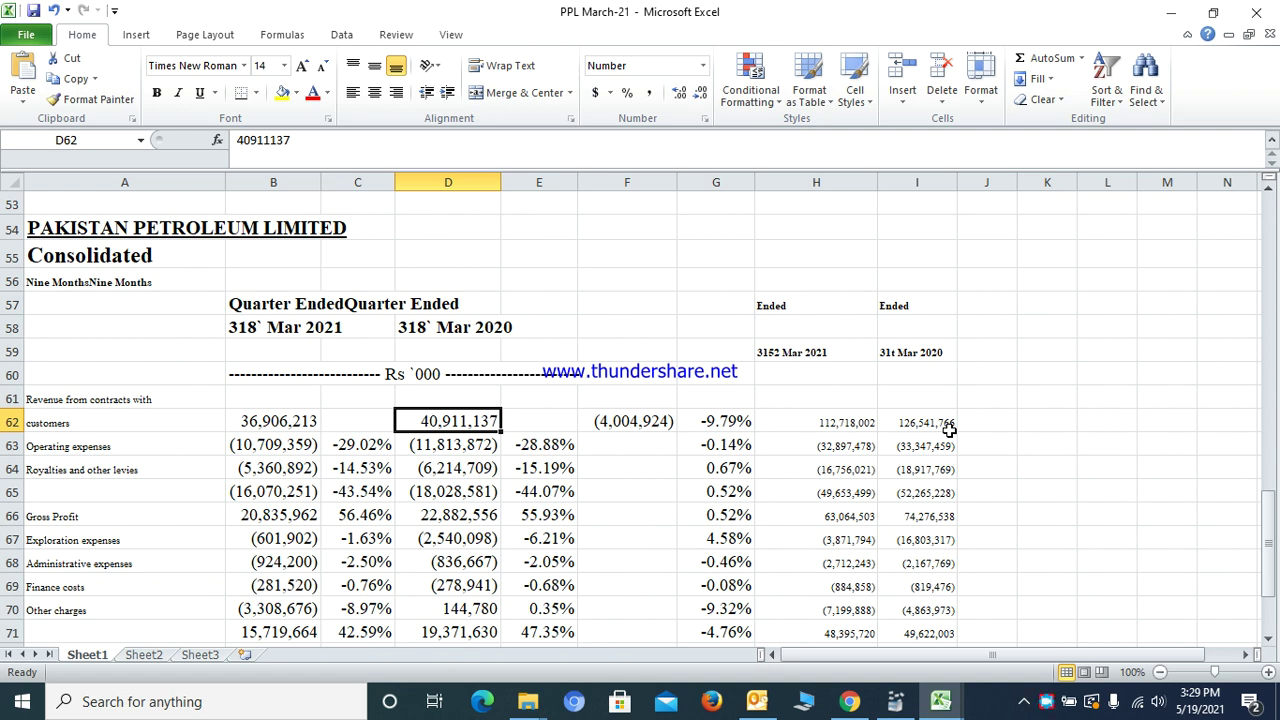
{"action": "key", "text": "Right"}
{"action": "key", "text": "Right"}
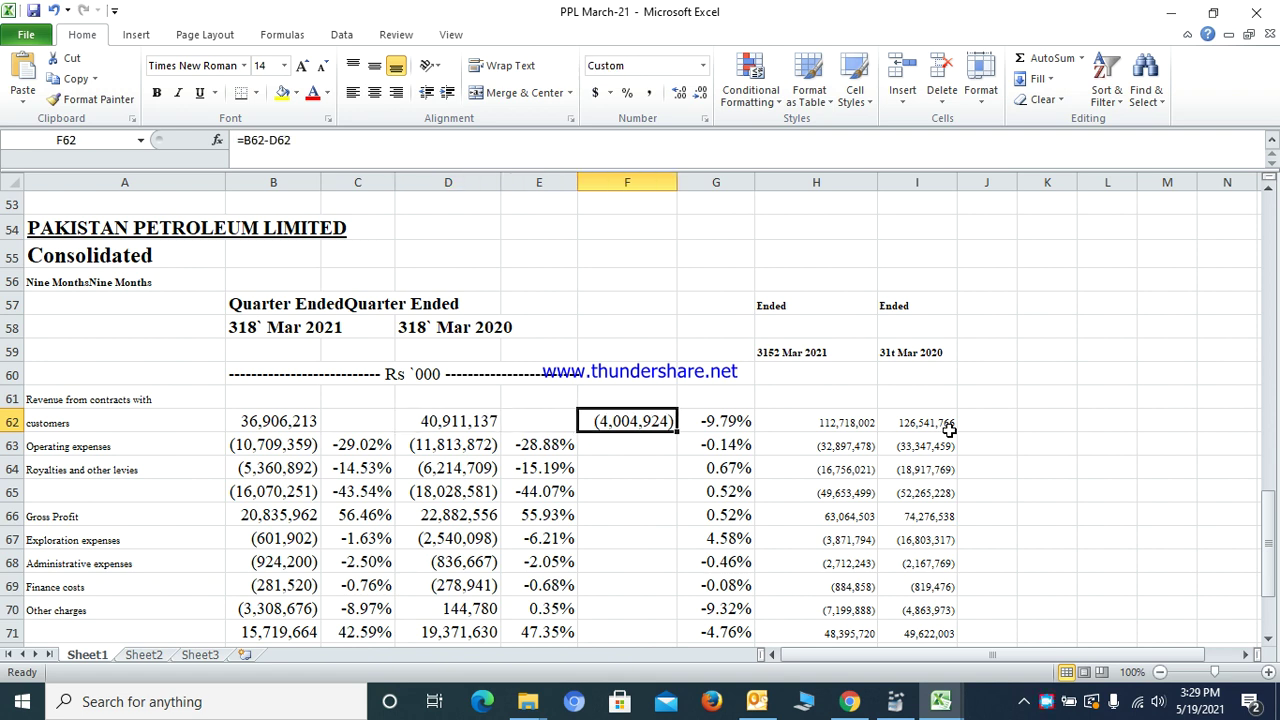
{"action": "key", "text": "Left"}
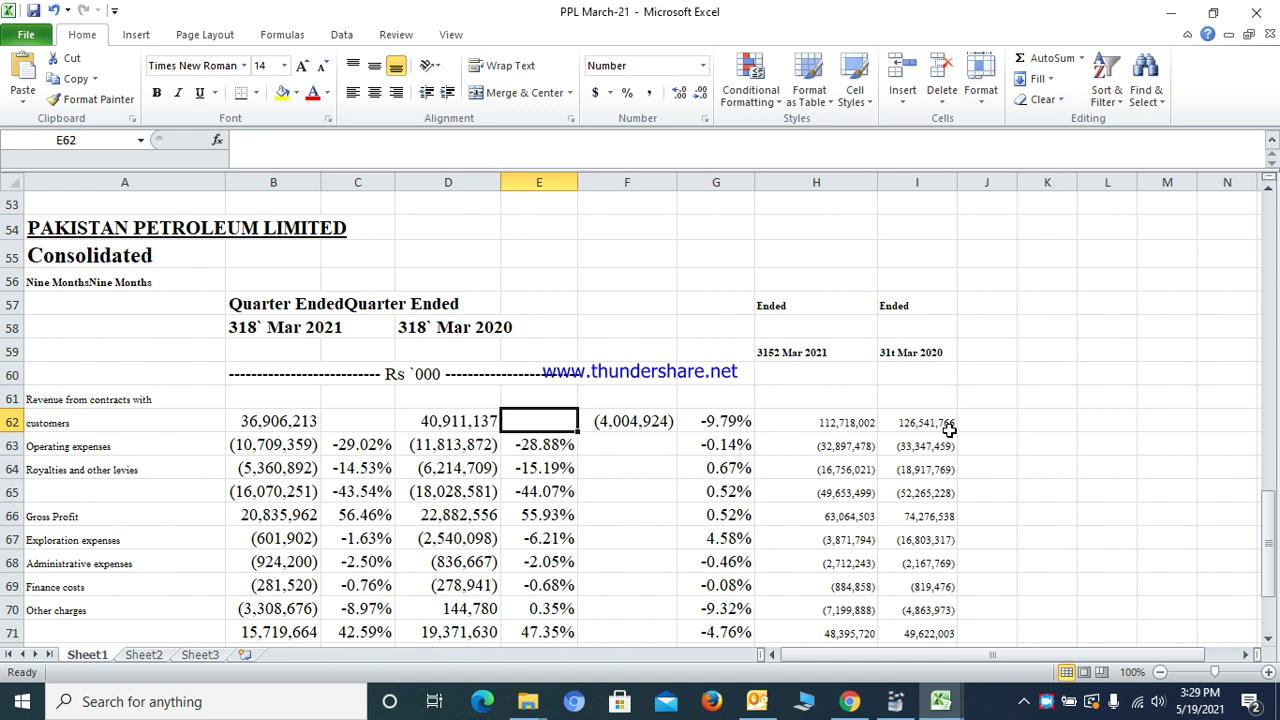
{"action": "key", "text": "Right"}
{"action": "key", "text": "Right"}
{"action": "key", "text": "Left"}
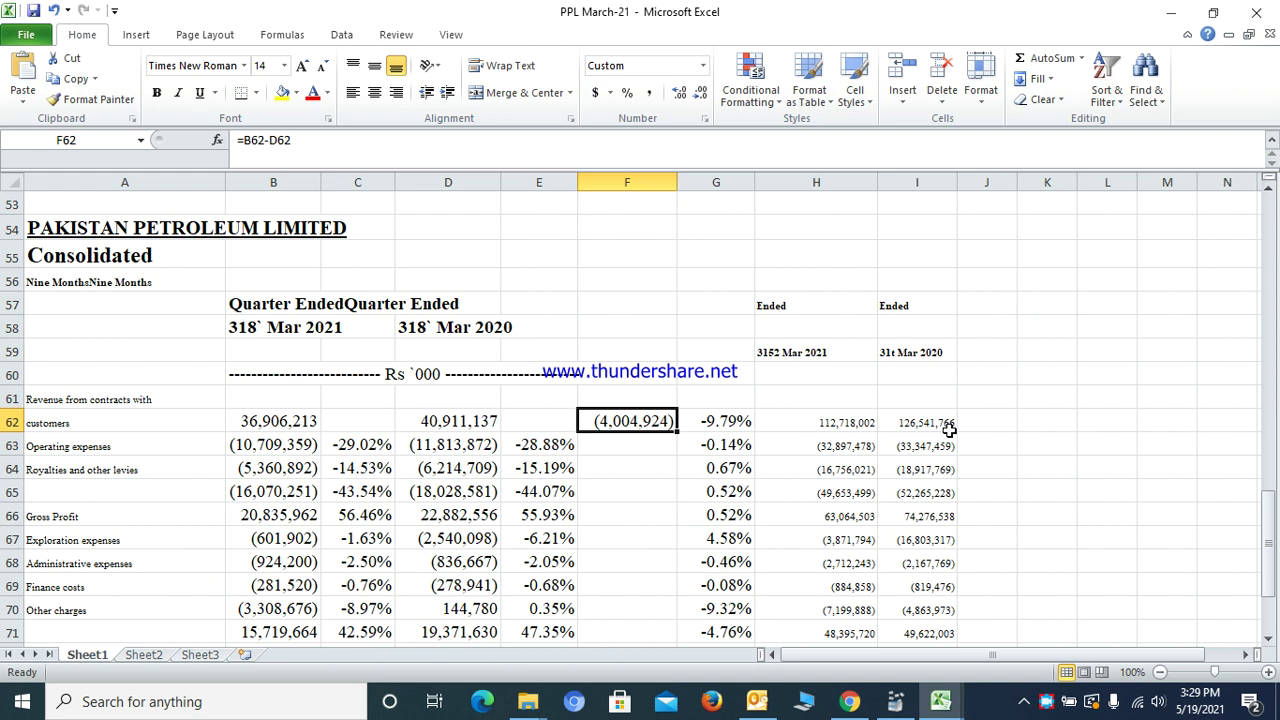
{"action": "key", "text": "Left"}
{"action": "key", "text": "Left"}
{"action": "key", "text": "Left"}
{"action": "key", "text": "Left"}
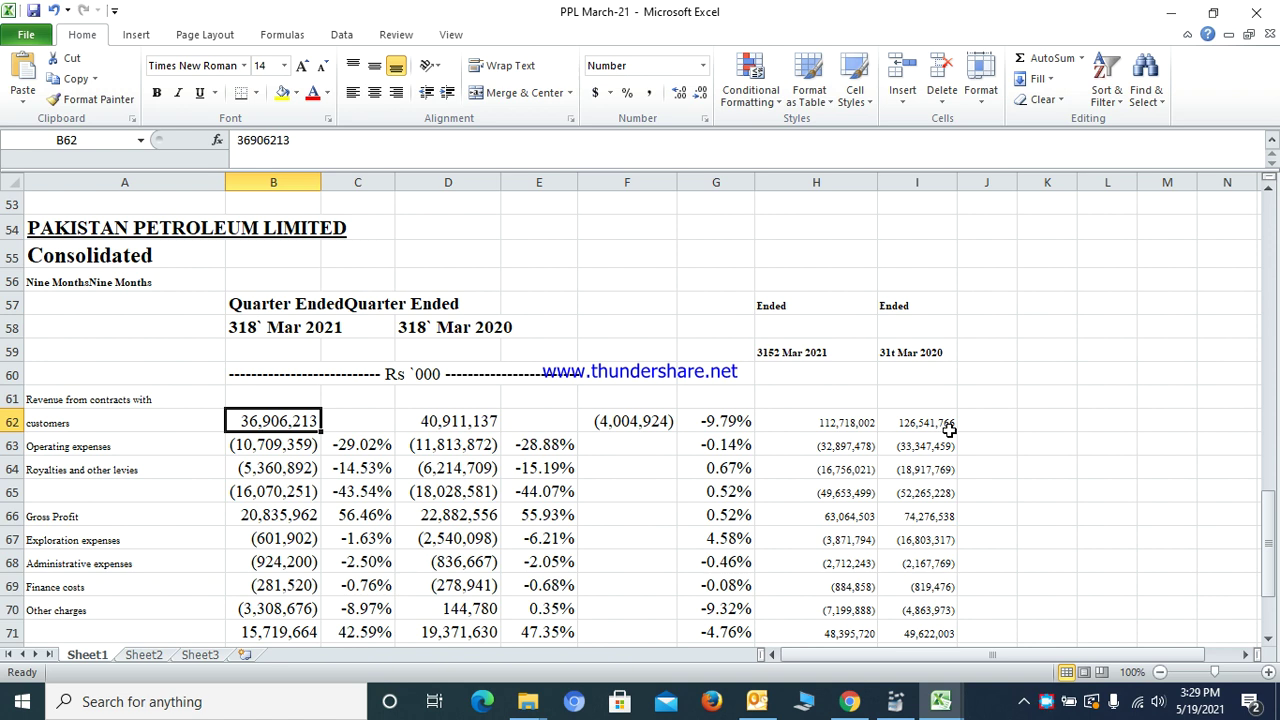
- Check PPL's March 2021 operating expenses and the quarter headings above the revenue figures
{"action": "key", "text": "Down"}
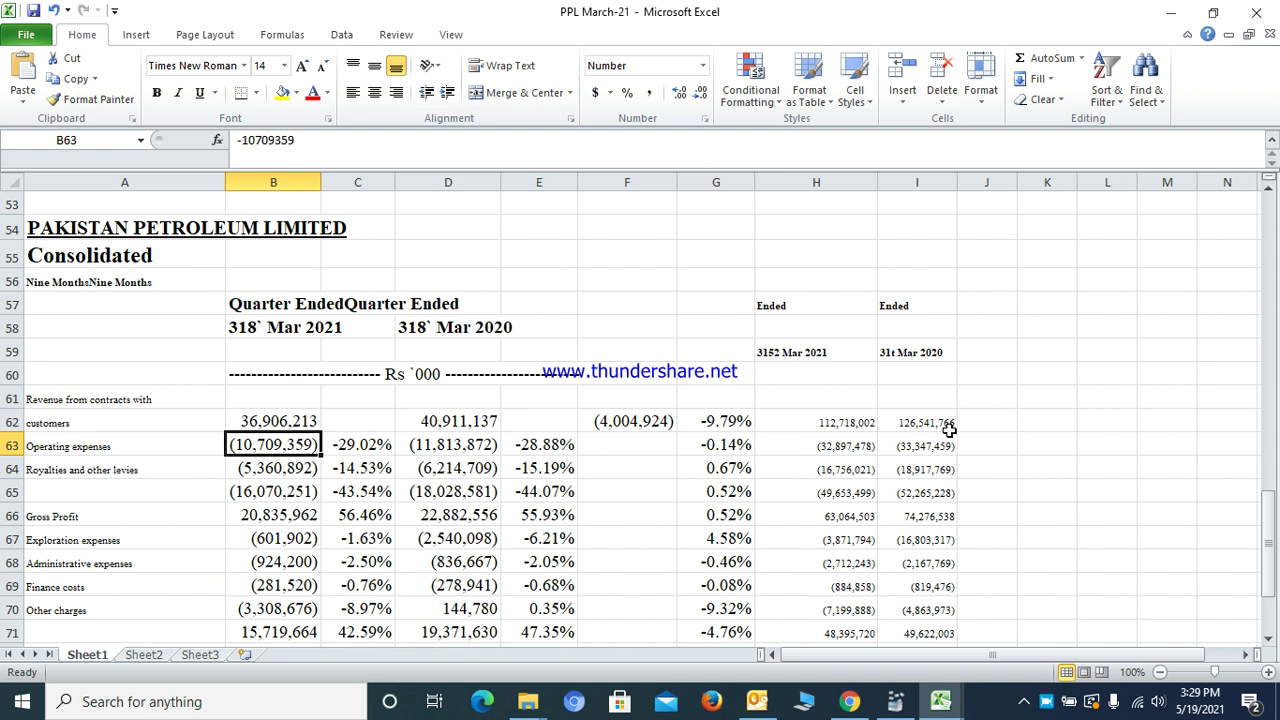
{"action": "key", "text": "Up"}
{"action": "key", "text": "Up"}
{"action": "key", "text": "Up"}
{"action": "key", "text": "Up"}
{"action": "key", "text": "Up"}
{"action": "key", "text": "Up"}
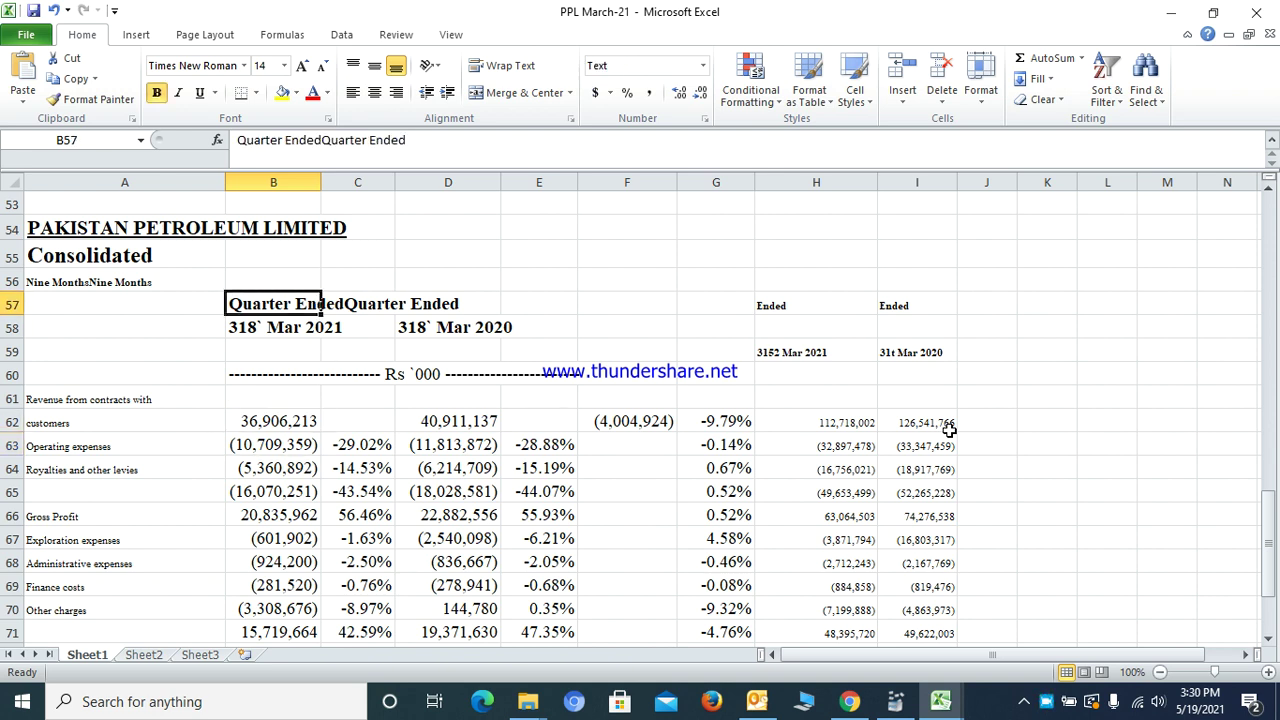
{"action": "key", "text": "Down"}
{"action": "key", "text": "Down"}
{"action": "key", "text": "Up"}
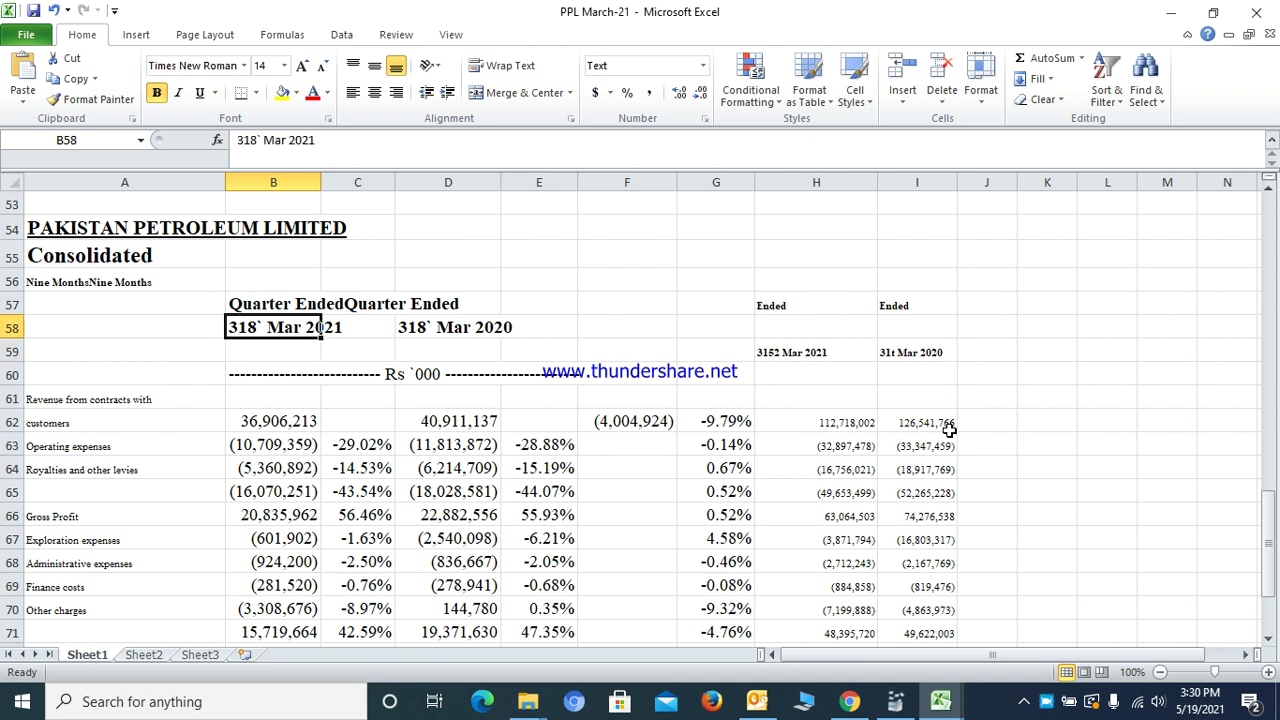
- Examine PPL's receivables and current assets in the balance sheet summary above the income statement
{"action": "key", "text": "Up"}
{"action": "key", "text": "Up"}
{"action": "key", "text": "Up"}
{"action": "key", "text": "Up"}
{"action": "key", "text": "Up"}
{"action": "key", "text": "Up"}
{"action": "key", "text": "Up"}
{"action": "key", "text": "Up"}
{"action": "key", "text": "Up"}
{"action": "key", "text": "Up"}
{"action": "key", "text": "Up"}
{"action": "key", "text": "Up"}
{"action": "key", "text": "Up"}
{"action": "key", "text": "Down"}
{"action": "key", "text": "Down"}
{"action": "key", "text": "Down"}
{"action": "key", "text": "Down"}
{"action": "key", "text": "Down"}
{"action": "key", "text": "Down"}
{"action": "key", "text": "Right"}
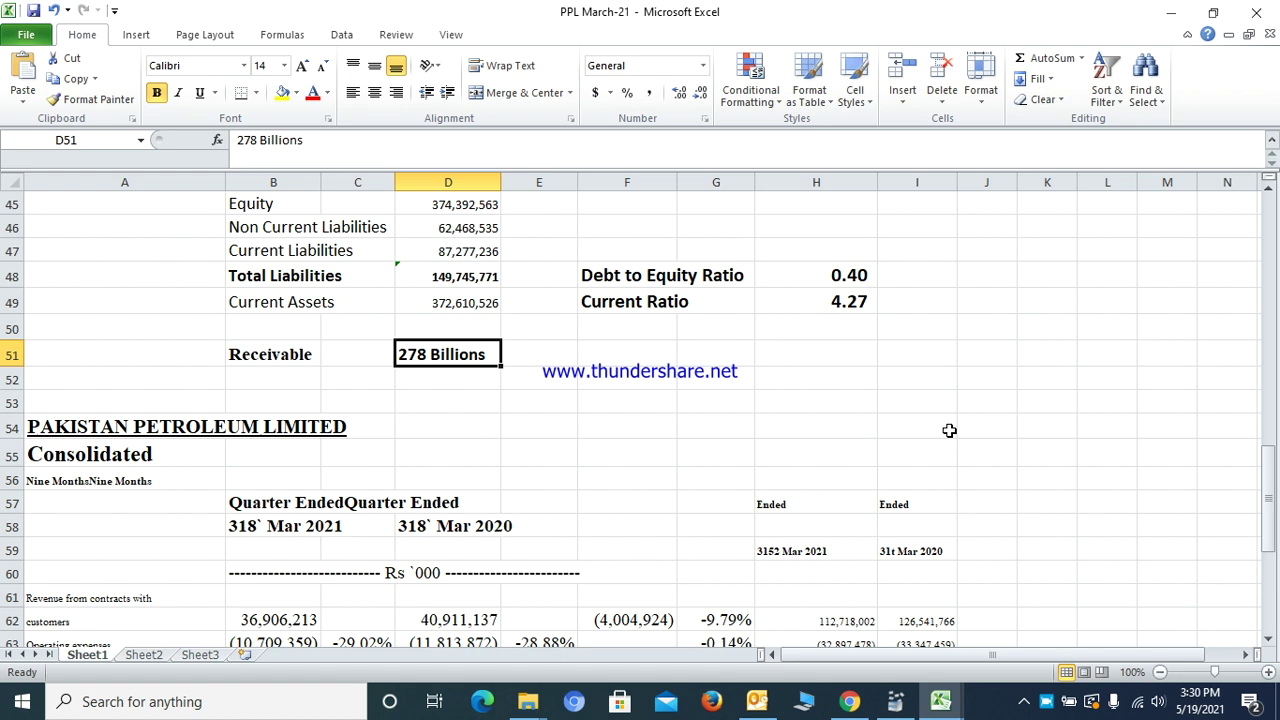
{"action": "key", "text": "Up"}
{"action": "key", "text": "Up"}
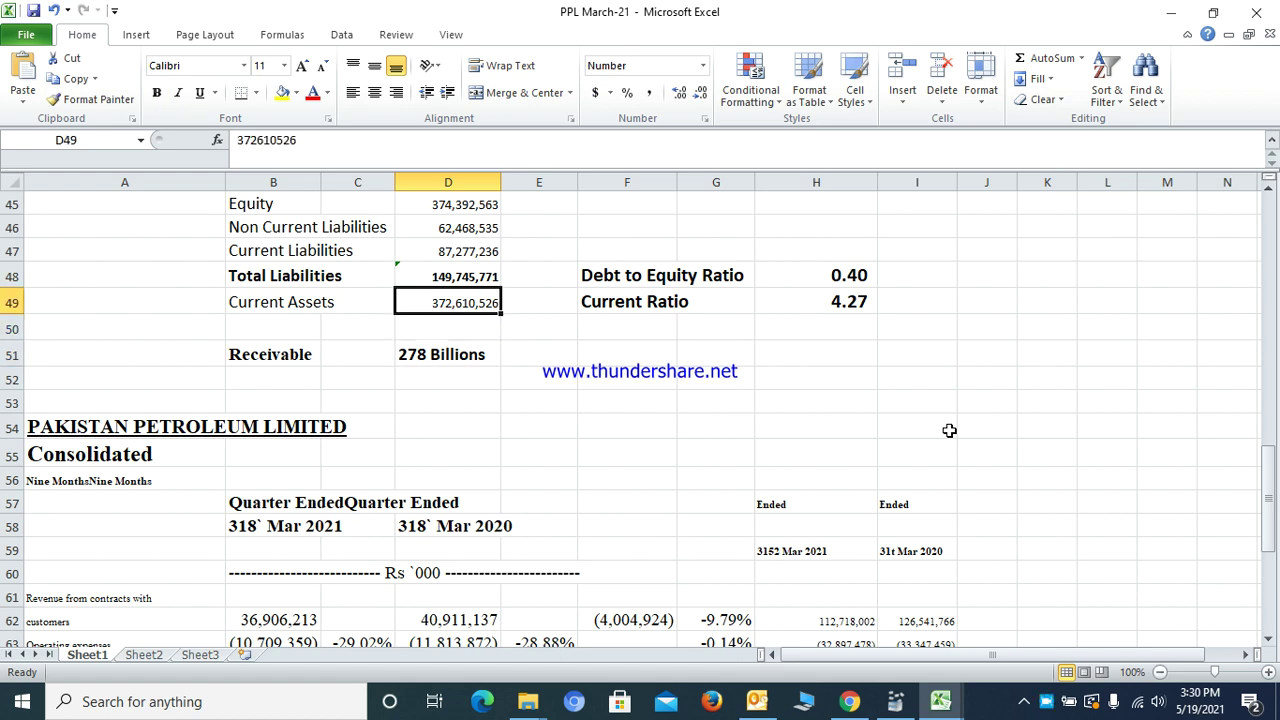
{"action": "key", "text": "Down"}
{"action": "key", "text": "Down"}
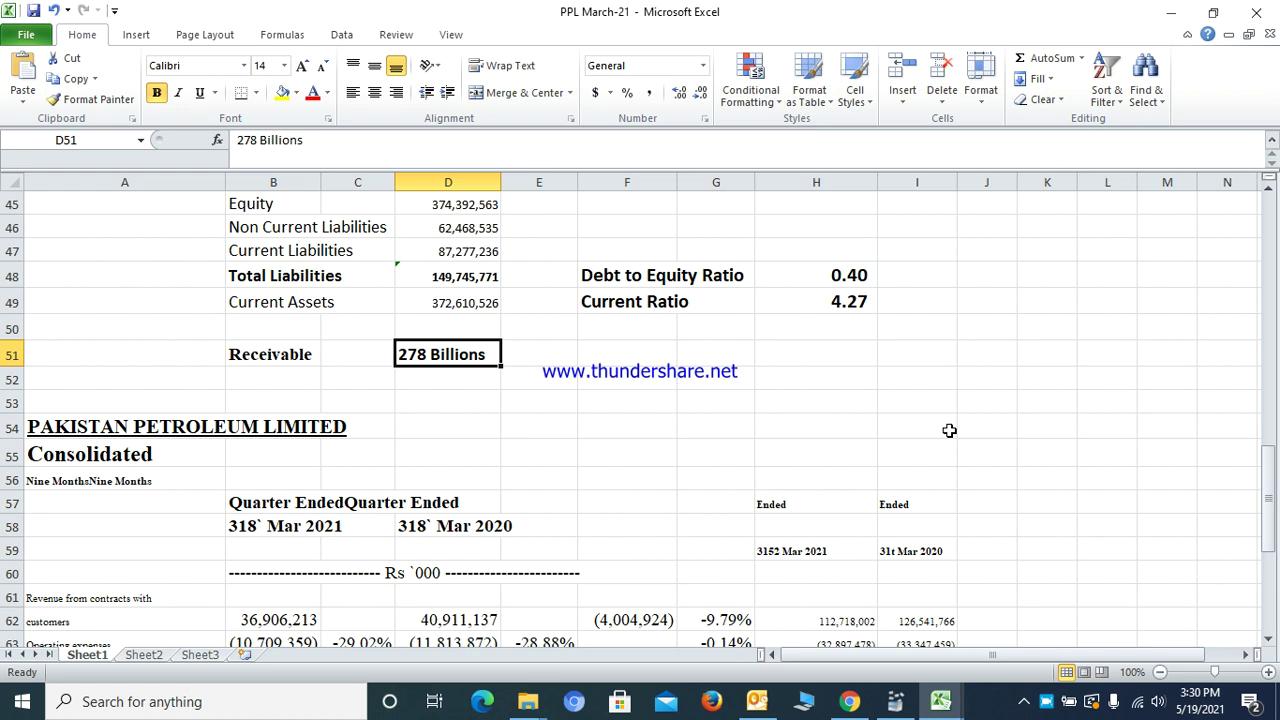
- Review PPL's March 2020 quarter column from the statement heading down to finance costs
{"action": "key", "text": "Down"}
{"action": "key", "text": "Down"}
{"action": "key", "text": "Down"}
{"action": "key", "text": "Down"}
{"action": "key", "text": "Down"}
{"action": "key", "text": "Down"}
{"action": "key", "text": "Down"}
{"action": "key", "text": "Down"}
{"action": "key", "text": "Down"}
{"action": "key", "text": "Down"}
{"action": "key", "text": "Down"}
{"action": "key", "text": "Down"}
{"action": "key", "text": "Down"}
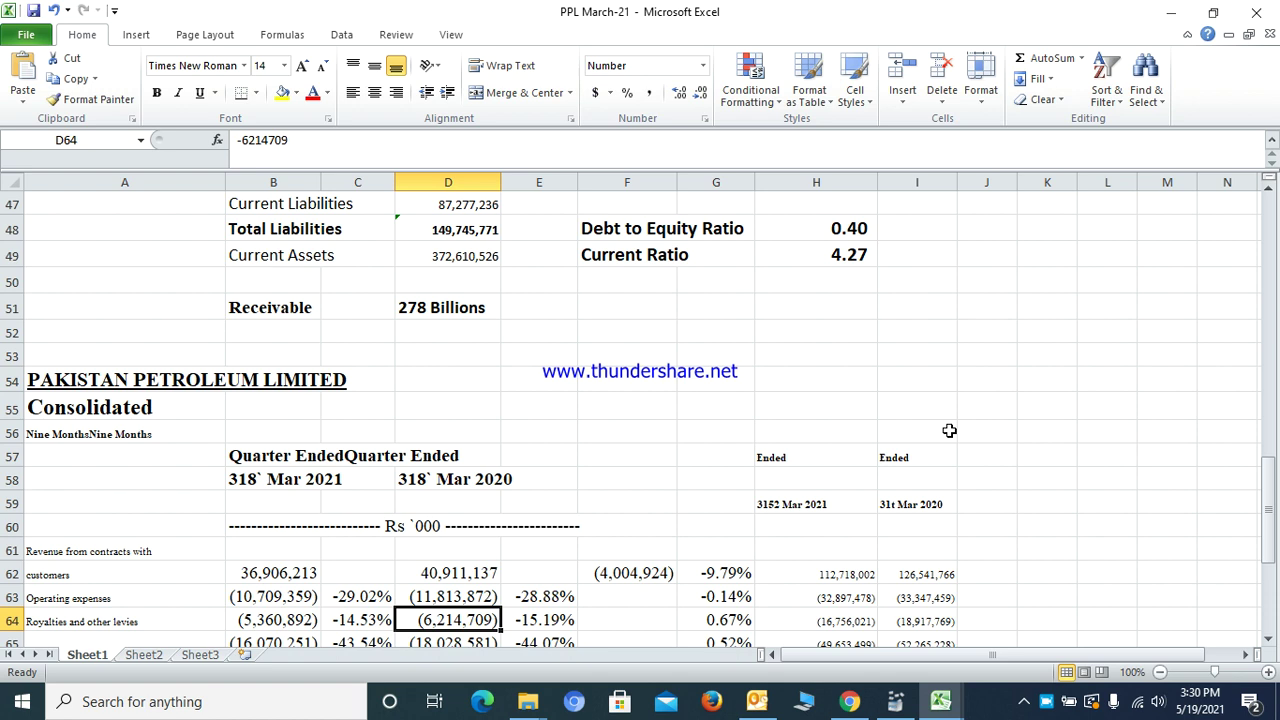
{"action": "key", "text": "Down"}
{"action": "key", "text": "Down"}
{"action": "key", "text": "Down"}
{"action": "key", "text": "Down"}
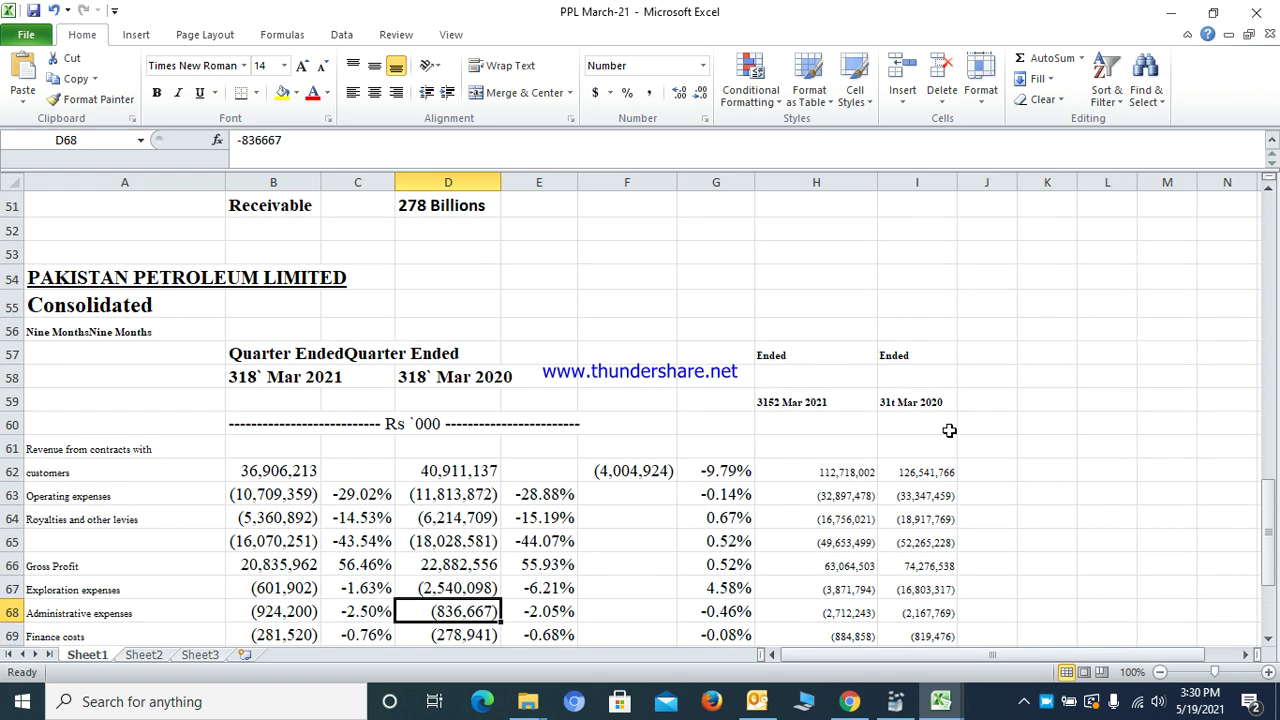
{"action": "key", "text": "Down"}
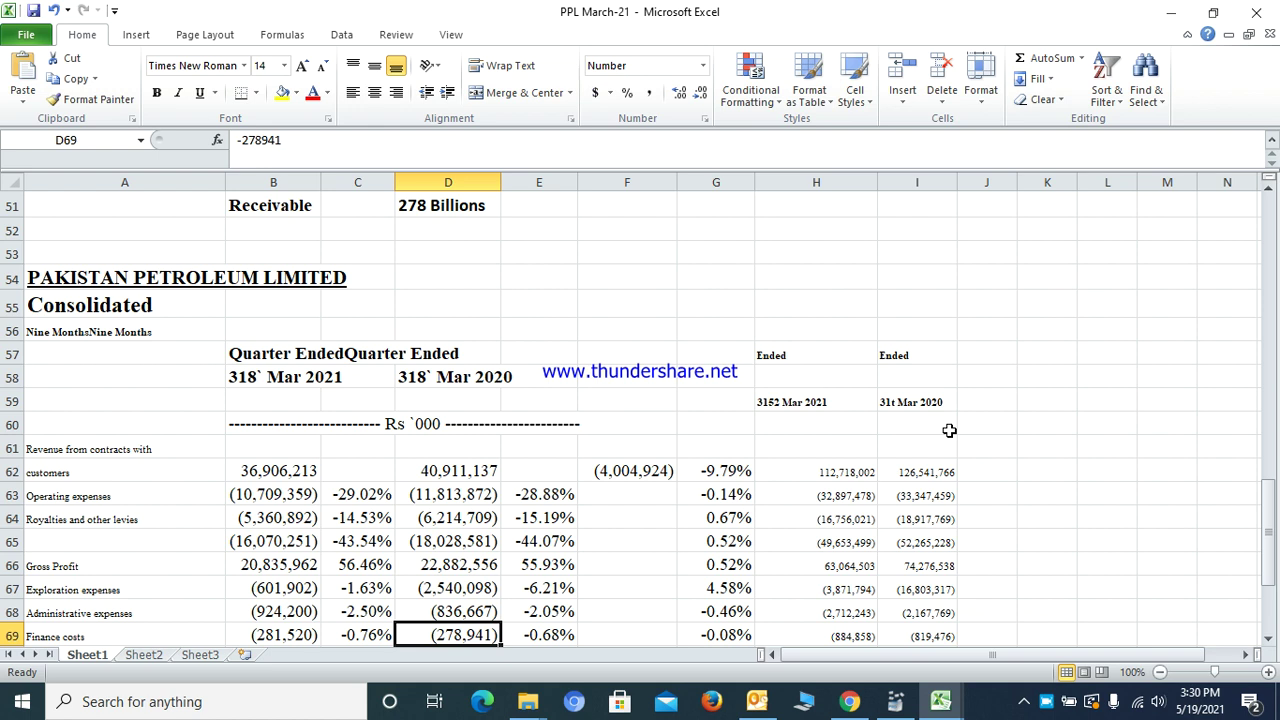
- Read on through the rest of PPL's income statement to the March 2021 quarter's earnings per share
{"action": "key", "text": "Down"}
{"action": "key", "text": "Down"}
{"action": "key", "text": "Down"}
{"action": "key", "text": "Down"}
{"action": "key", "text": "Down"}
{"action": "key", "text": "Down"}
{"action": "key", "text": "Down"}
{"action": "key", "text": "Down"}
{"action": "key", "text": "Down"}
{"action": "key", "text": "Down"}
{"action": "key", "text": "Down"}
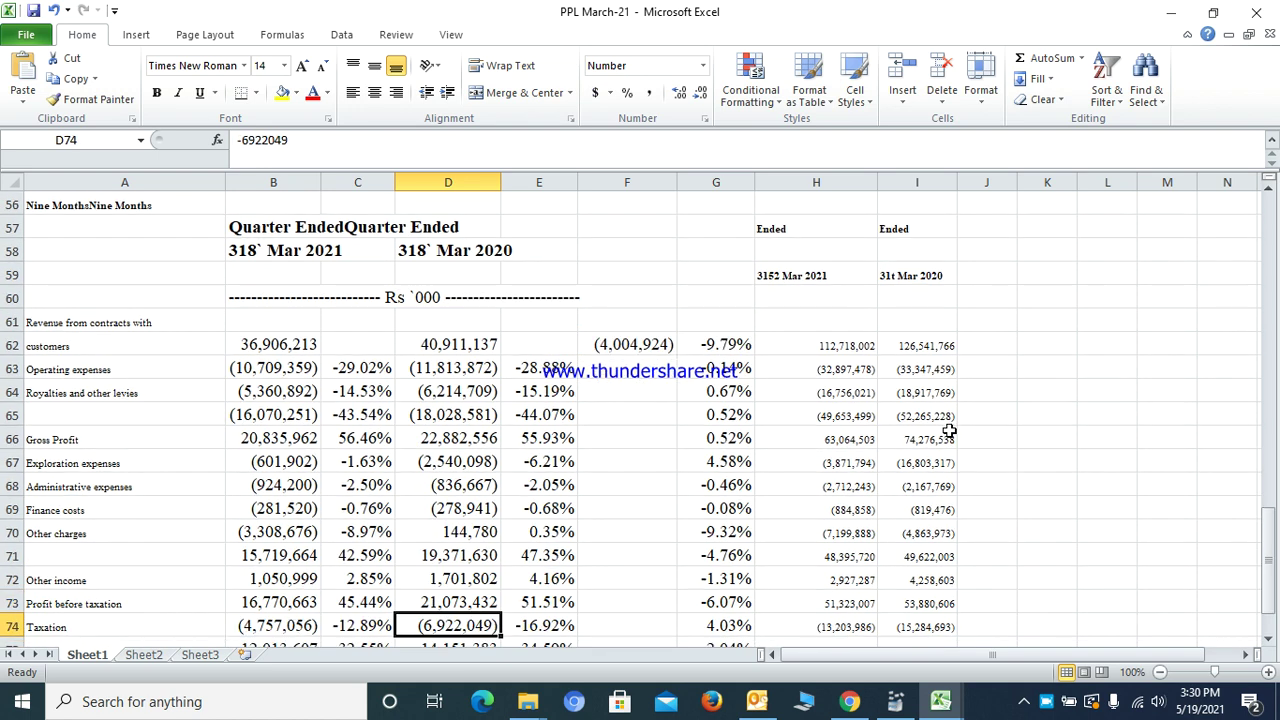
{"action": "key", "text": "Left"}
{"action": "key", "text": "Left"}
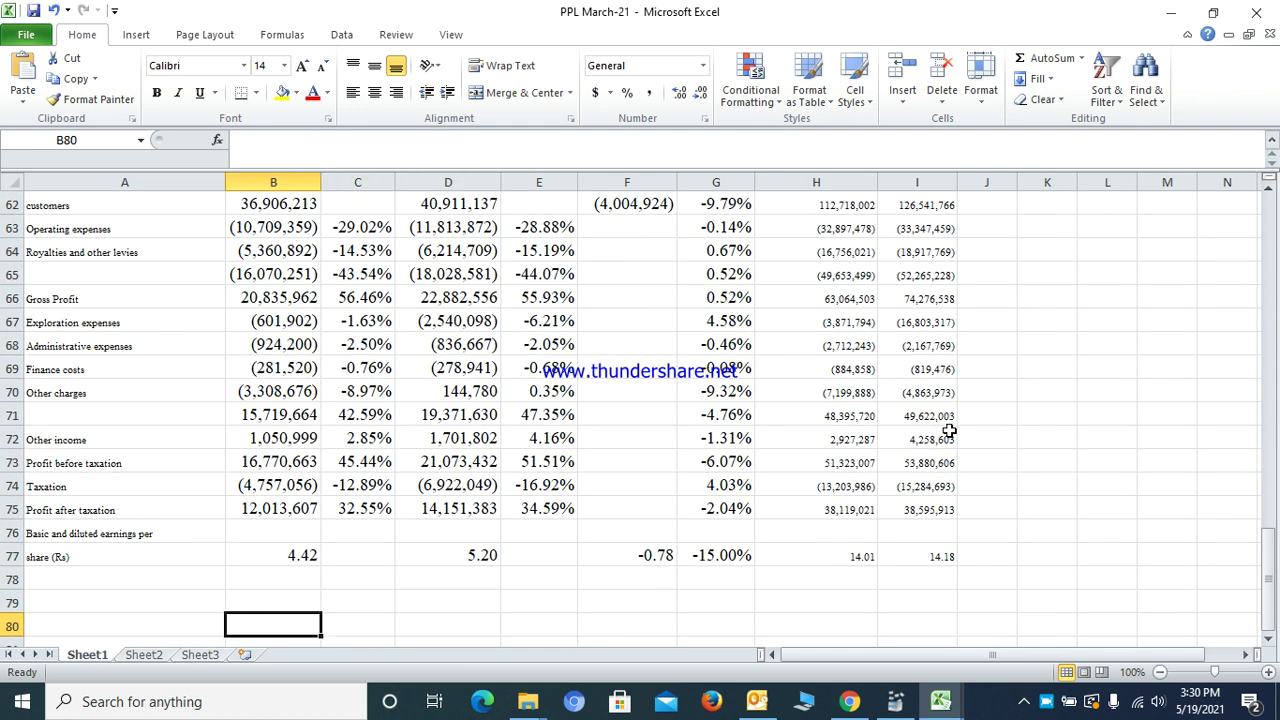
{"action": "key", "text": "Up"}
{"action": "key", "text": "Up"}
{"action": "key", "text": "Up"}
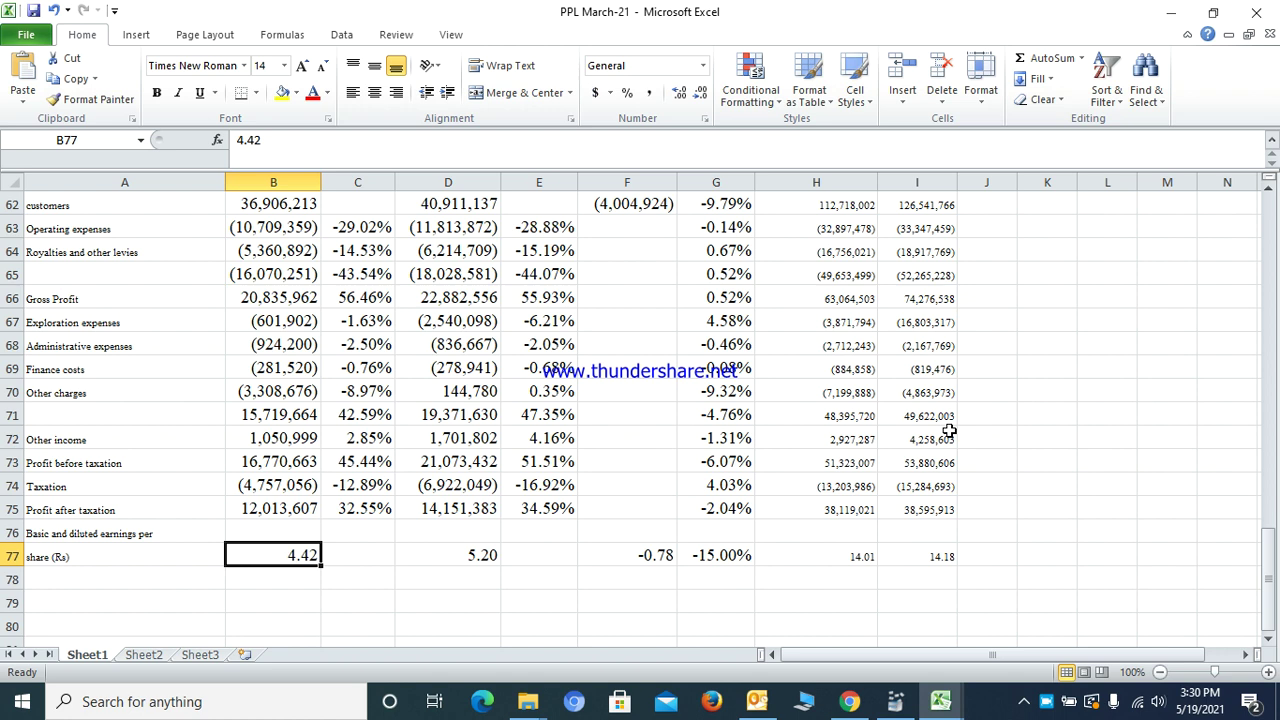
- Compare PPL's earnings per share across both quarters, their difference and percentage change, and the nine-month figure
{"action": "key", "text": "Right"}
{"action": "key", "text": "Right"}
{"action": "key", "text": "Right"}
{"action": "key", "text": "Right"}
{"action": "key", "text": "Right"}
{"action": "key", "text": "Right"}
{"action": "key", "text": "Left"}
{"action": "key", "text": "Left"}
{"action": "key", "text": "Left"}
{"action": "key", "text": "Left"}
{"action": "key", "text": "Left"}
{"action": "key", "text": "Left"}
- Check PPL's March 2021 quarter figures between profit before taxation and earnings per share
{"action": "key", "text": "Up"}
{"action": "key", "text": "Up"}
{"action": "key", "text": "Up"}
{"action": "key", "text": "Up"}
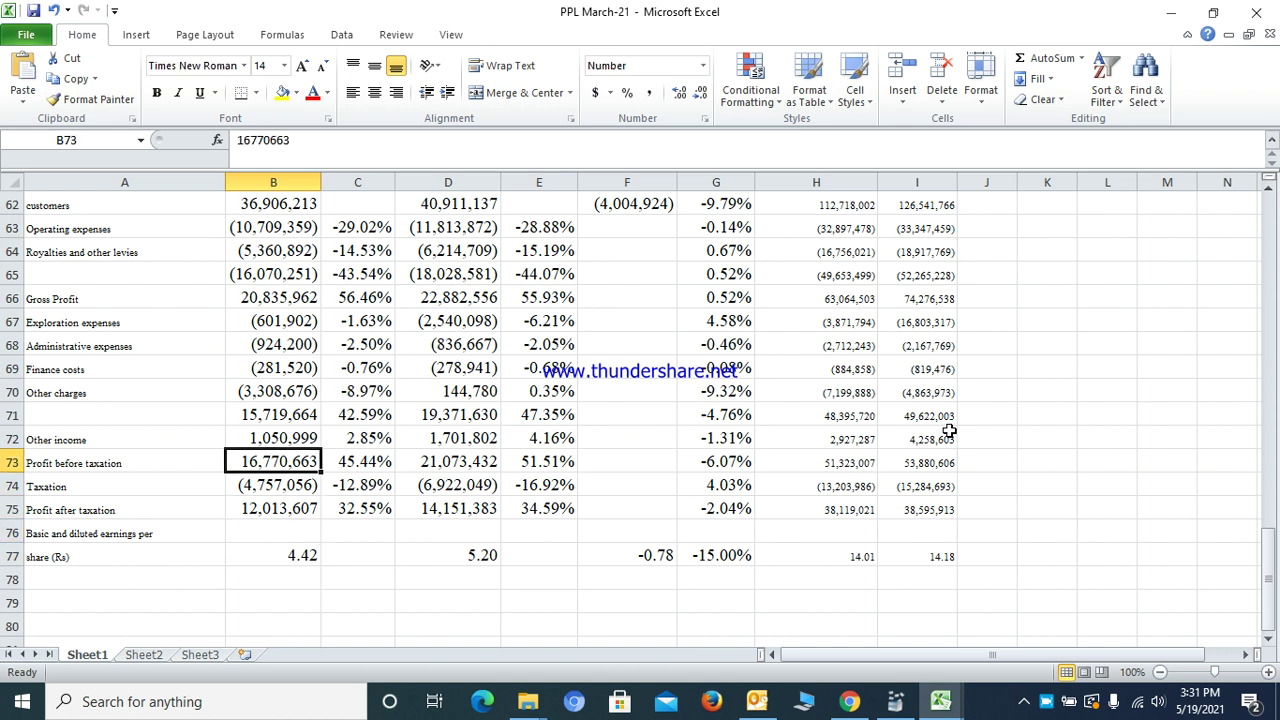
{"action": "key", "text": "Down"}
{"action": "key", "text": "Down"}
{"action": "key", "text": "Down"}
{"action": "key", "text": "Down"}
- Retrace PPL's March 2021 quarter column from earnings per share up to total operating costs and back
{"action": "key", "text": "Up"}
{"action": "key", "text": "Up"}
{"action": "key", "text": "Up"}
{"action": "key", "text": "Up"}
{"action": "key", "text": "Up"}
{"action": "key", "text": "Up"}
{"action": "key", "text": "Up"}
{"action": "key", "text": "Up"}
{"action": "key", "text": "Up"}
{"action": "key", "text": "Up"}
{"action": "key", "text": "Up"}
{"action": "key", "text": "Up"}
{"action": "key", "text": "Down"}
{"action": "key", "text": "Down"}
{"action": "key", "text": "Down"}
{"action": "key", "text": "Down"}
{"action": "key", "text": "Down"}
{"action": "key", "text": "Down"}
{"action": "key", "text": "Down"}
{"action": "key", "text": "Down"}
{"action": "key", "text": "Down"}
{"action": "key", "text": "Down"}
{"action": "key", "text": "Down"}
{"action": "key", "text": "Down"}
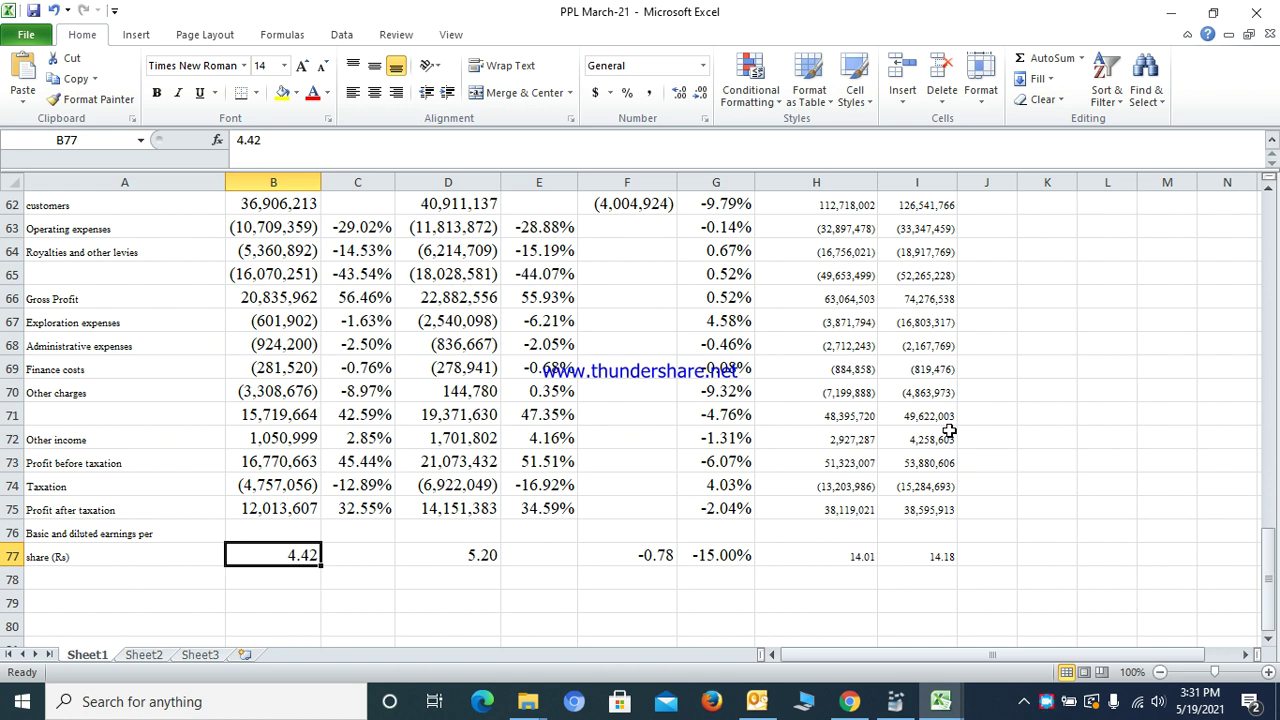
- Look back up at PPL's balance sheet summary with its current assets, debt to equity ratio and current ratio
{"action": "key", "text": "Up"}
{"action": "key", "text": "Up"}
{"action": "key", "text": "Up"}
{"action": "key", "text": "Up"}
{"action": "key", "text": "Up"}
{"action": "key", "text": "Up"}
{"action": "key", "text": "Up"}
{"action": "key", "text": "Up"}
{"action": "key", "text": "Up"}
{"action": "key", "text": "Up"}
{"action": "key", "text": "Up"}
{"action": "key", "text": "Up"}
{"action": "key", "text": "Up"}
{"action": "key", "text": "Up"}
{"action": "key", "text": "Up"}
{"action": "key", "text": "Up"}
{"action": "key", "text": "Up"}
{"action": "key", "text": "Up"}
{"action": "key", "text": "Up"}
{"action": "key", "text": "Up"}
{"action": "key", "text": "Up"}
{"action": "key", "text": "Down"}
{"action": "key", "text": "Down"}
{"action": "key", "text": "Down"}
{"action": "key", "text": "Down"}
{"action": "key", "text": "Down"}
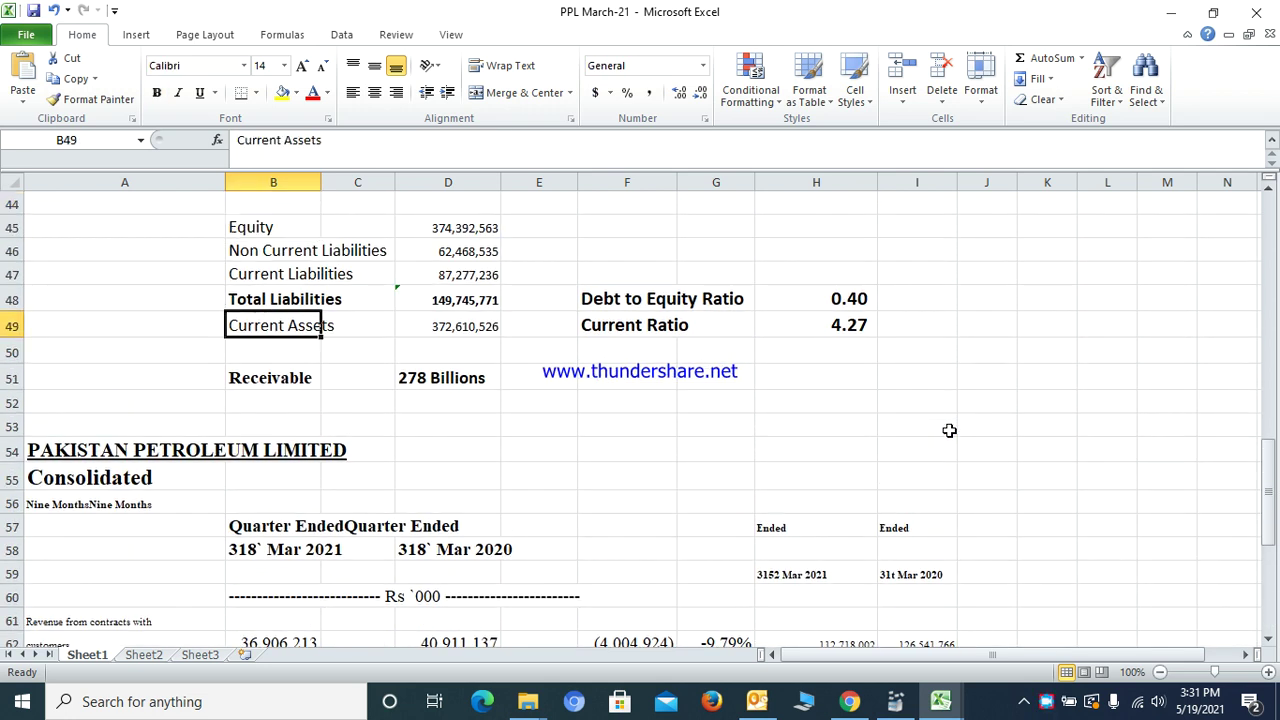
- Review PPL's March 2021 quarter column from the receivables line down to profit after taxation
{"action": "key", "text": "Down"}
{"action": "key", "text": "Down"}
{"action": "key", "text": "Down"}
{"action": "key", "text": "Down"}
{"action": "key", "text": "Down"}
{"action": "key", "text": "Down"}
{"action": "key", "text": "Down"}
{"action": "key", "text": "Down"}
{"action": "key", "text": "Down"}
{"action": "key", "text": "Down"}
{"action": "key", "text": "Down"}
{"action": "key", "text": "Down"}
{"action": "key", "text": "Down"}
{"action": "key", "text": "Down"}
{"action": "key", "text": "Down"}
{"action": "key", "text": "Down"}
{"action": "key", "text": "Down"}
{"action": "key", "text": "Down"}
{"action": "key", "text": "Down"}
{"action": "key", "text": "Down"}
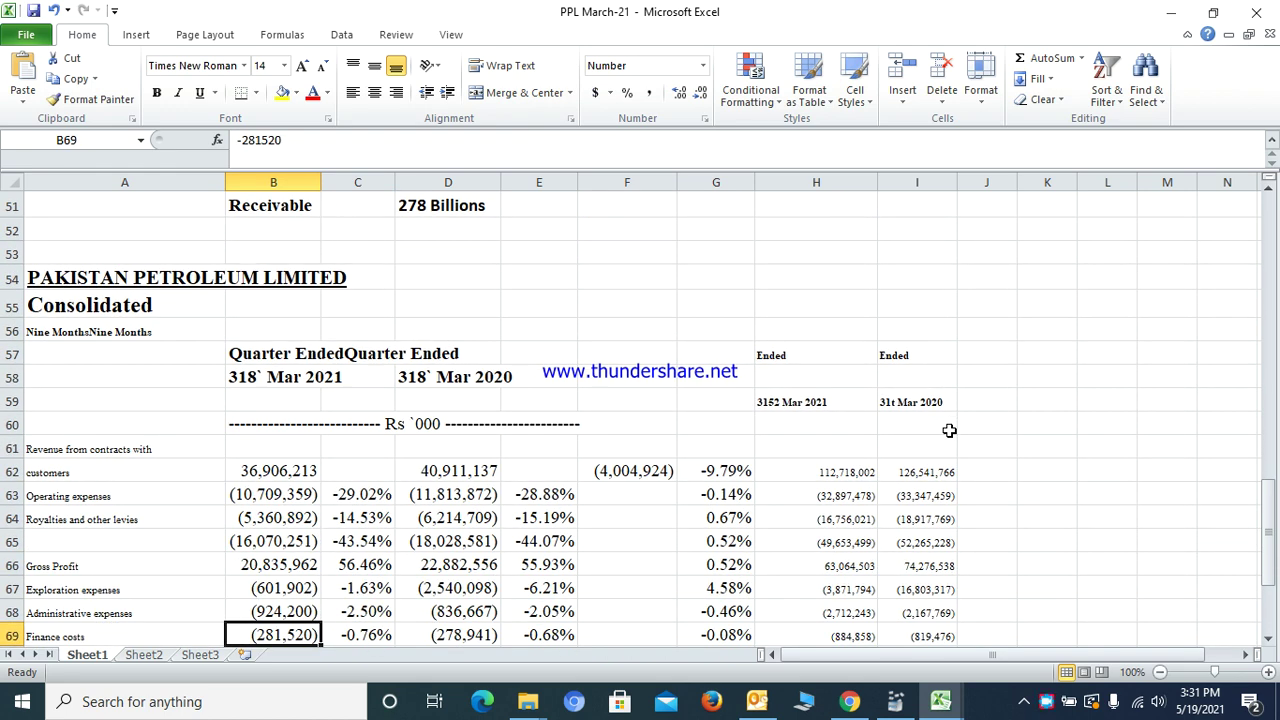
{"action": "key", "text": "Down"}
{"action": "key", "text": "Down"}
{"action": "key", "text": "Down"}
{"action": "key", "text": "Down"}
{"action": "key", "text": "Down"}
{"action": "key", "text": "Down"}
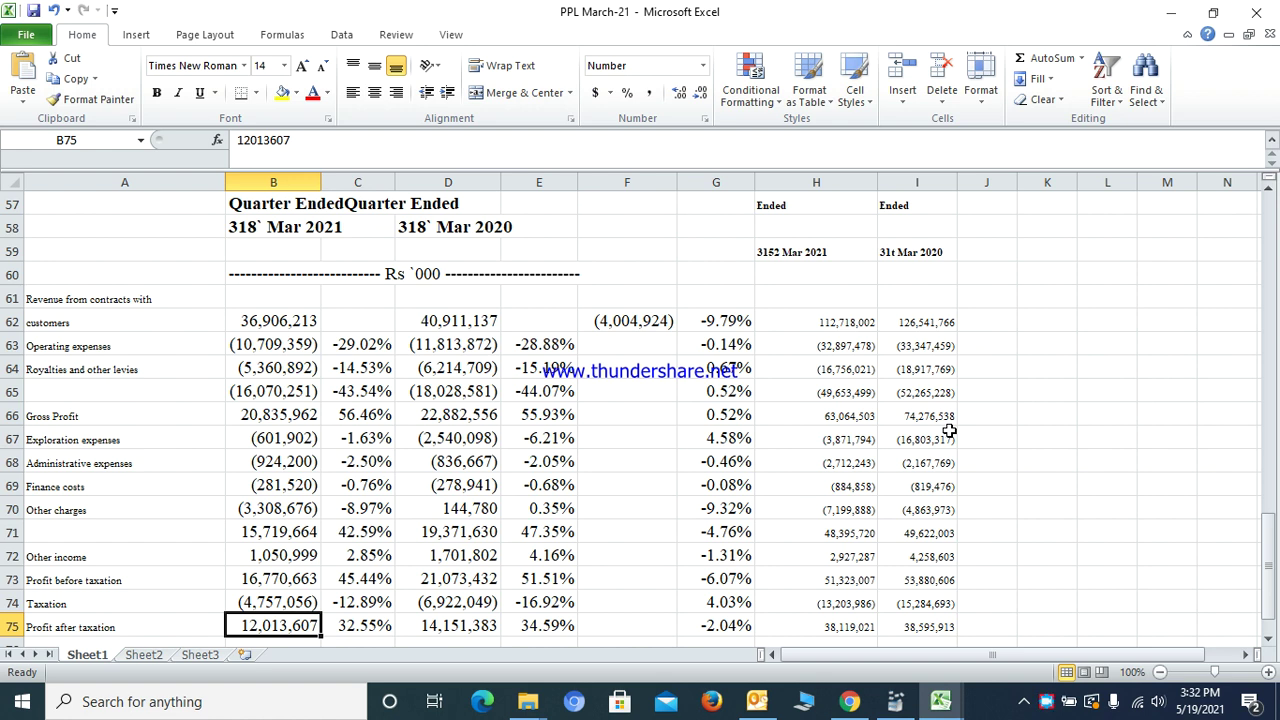
- Review PPL's March 2021 quarter figures above and below profit after taxation, finishing on basic and diluted earnings per share
{"action": "key", "text": "Down"}
{"action": "key", "text": "Up"}
{"action": "key", "text": "Up"}
{"action": "key", "text": "Up"}
{"action": "key", "text": "Up"}
{"action": "key", "text": "Up"}
{"action": "key", "text": "Up"}
{"action": "key", "text": "Up"}
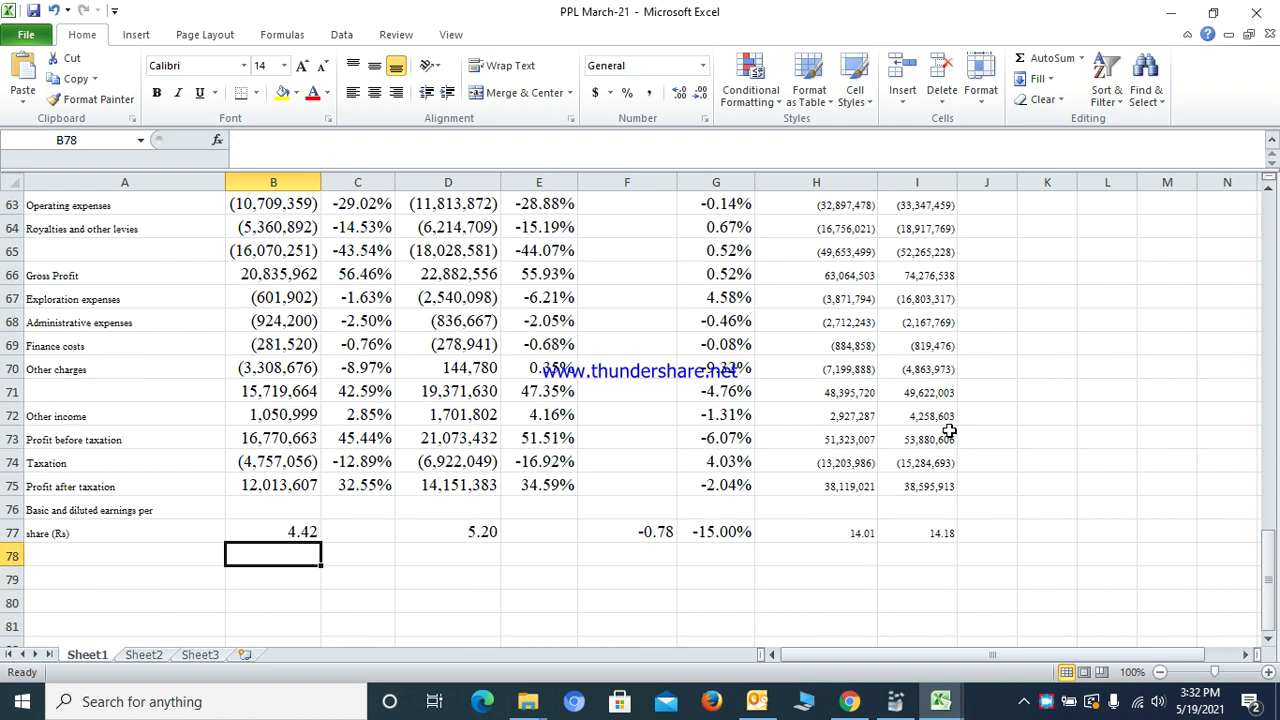
{"action": "key", "text": "ctrl+Up"}
{"action": "key", "text": "Down"}
{"action": "key", "text": "Down"}
{"action": "key", "text": "Down"}
{"action": "key", "text": "Down"}
{"action": "key", "text": "ctrl+Down"}
{"action": "key", "text": "ctrl+Down"}
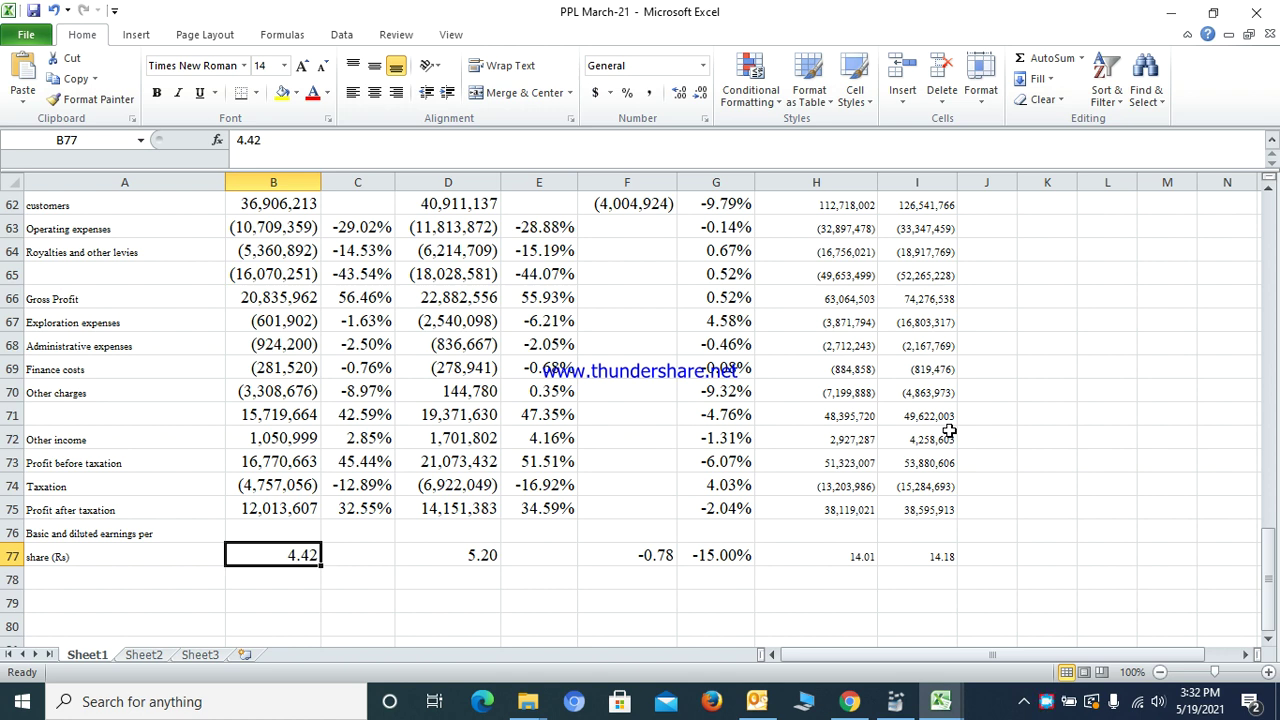
- Highlight PPL's earnings per share figures across B77:I77 for comparison between periods
{"action": "key", "text": "Left"}
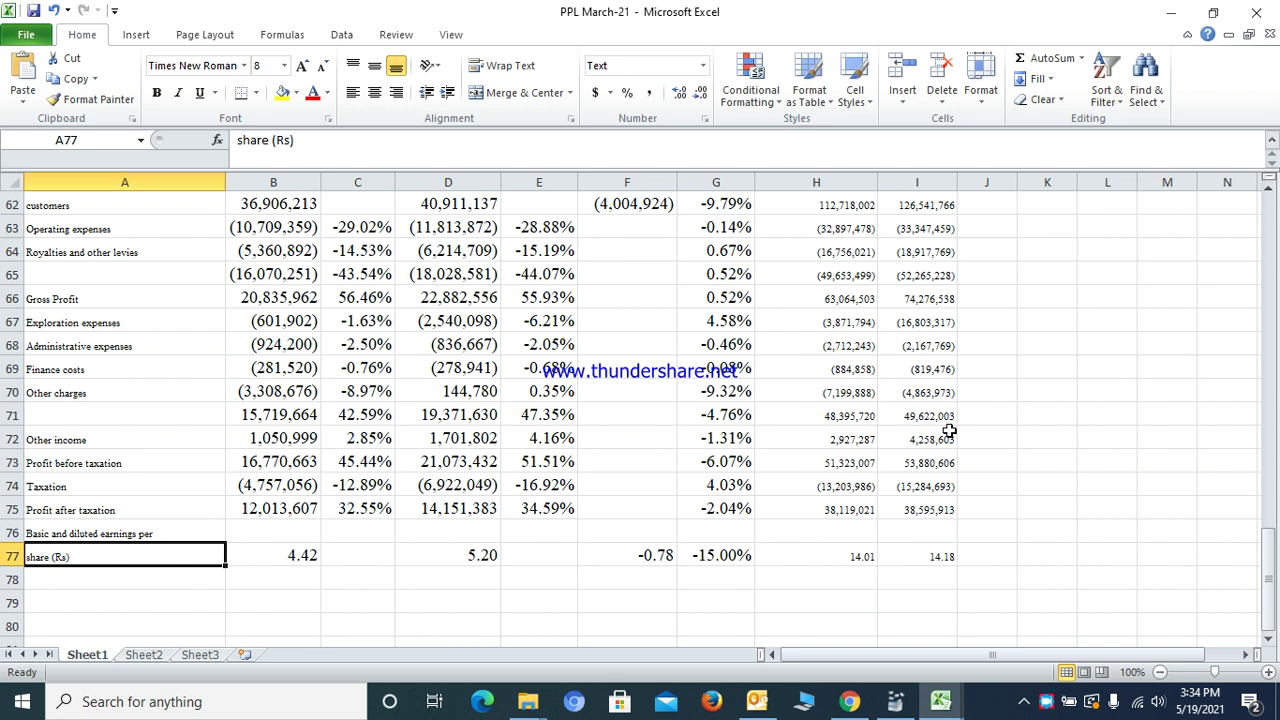
{"action": "key", "text": "Right"}
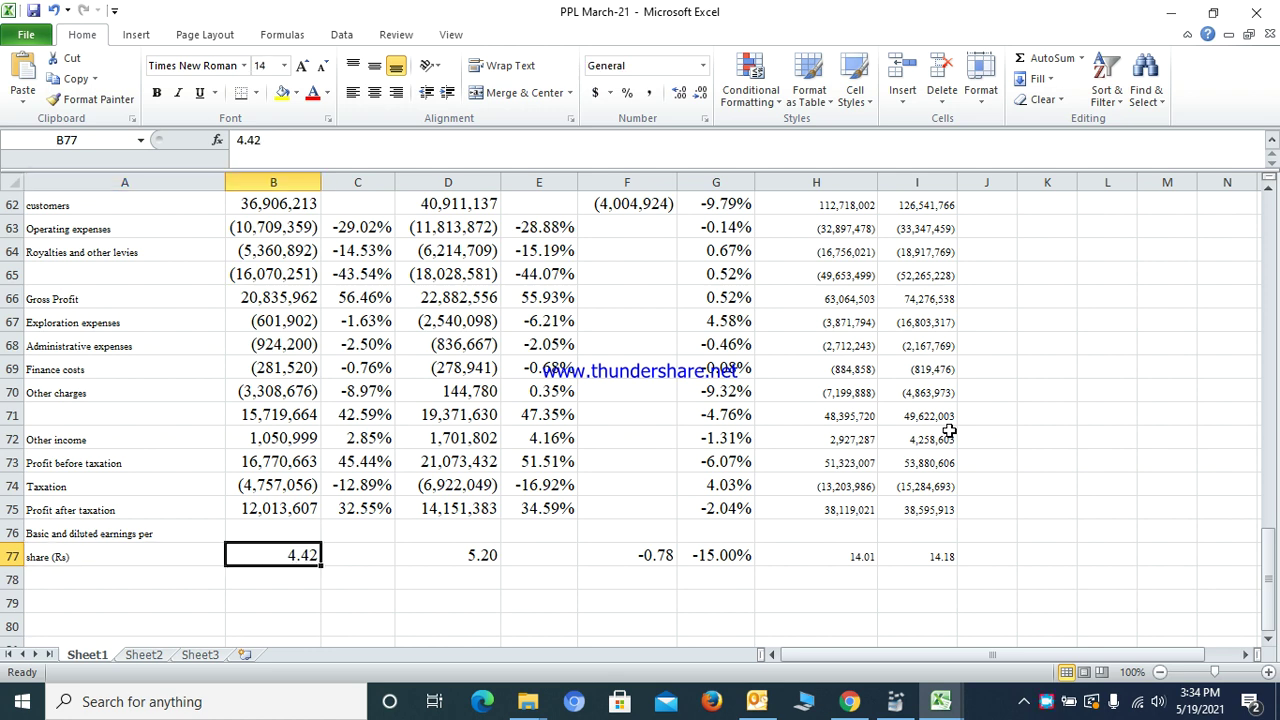
{"action": "key", "text": "shift+Right"}
{"action": "key", "text": "shift+Right"}
{"action": "key", "text": "shift+Right"}
{"action": "key", "text": "shift+Right"}
{"action": "key", "text": "shift+Right"}
{"action": "key", "text": "shift+Right"}
{"action": "key", "text": "shift+Right"}
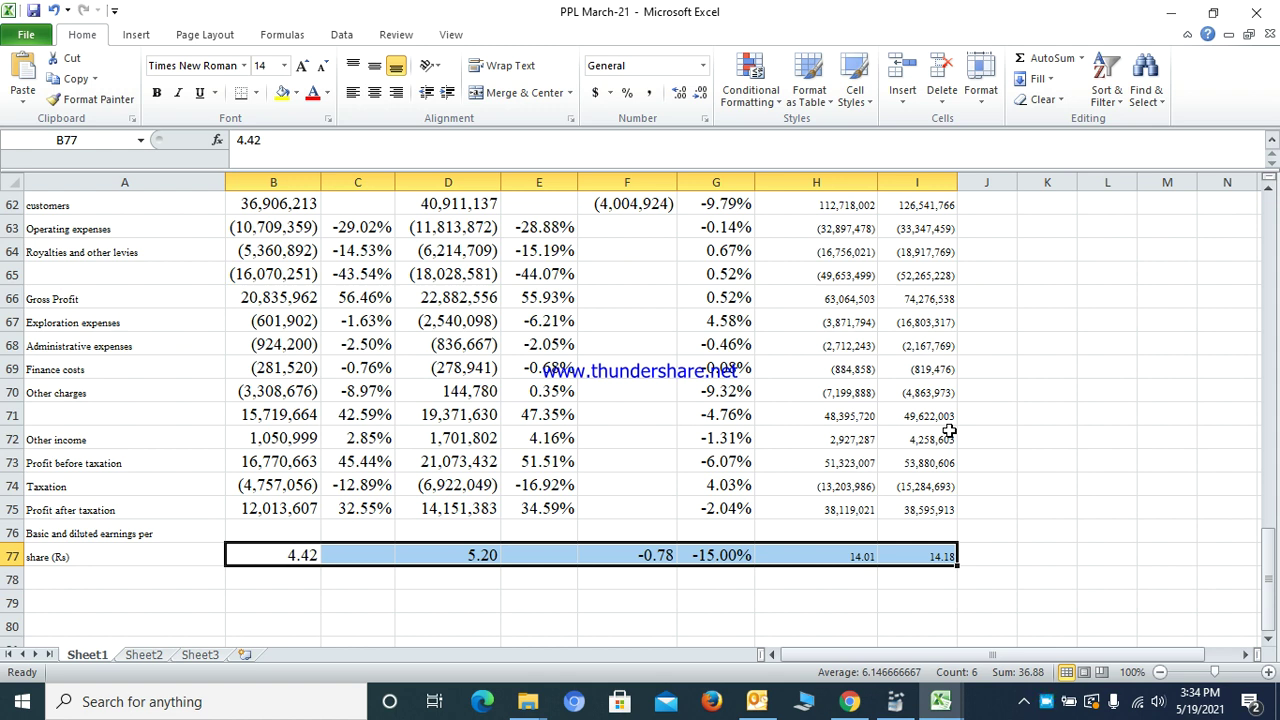
- Check PPL's March 2021 quarter profit after taxation and highlight the earnings per share row B77:I77 again
{"action": "key", "text": "Up"}
{"action": "key", "text": "Up"}
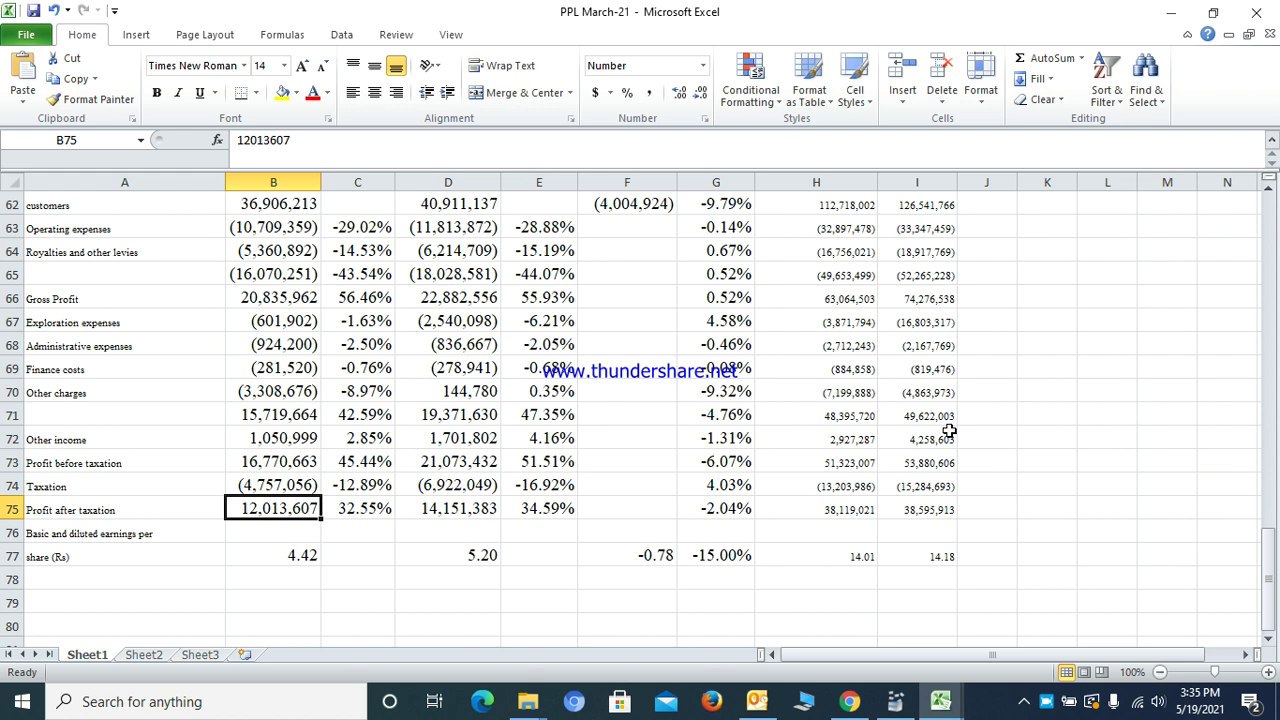
{"action": "key", "text": "Down"}
{"action": "key", "text": "Down"}
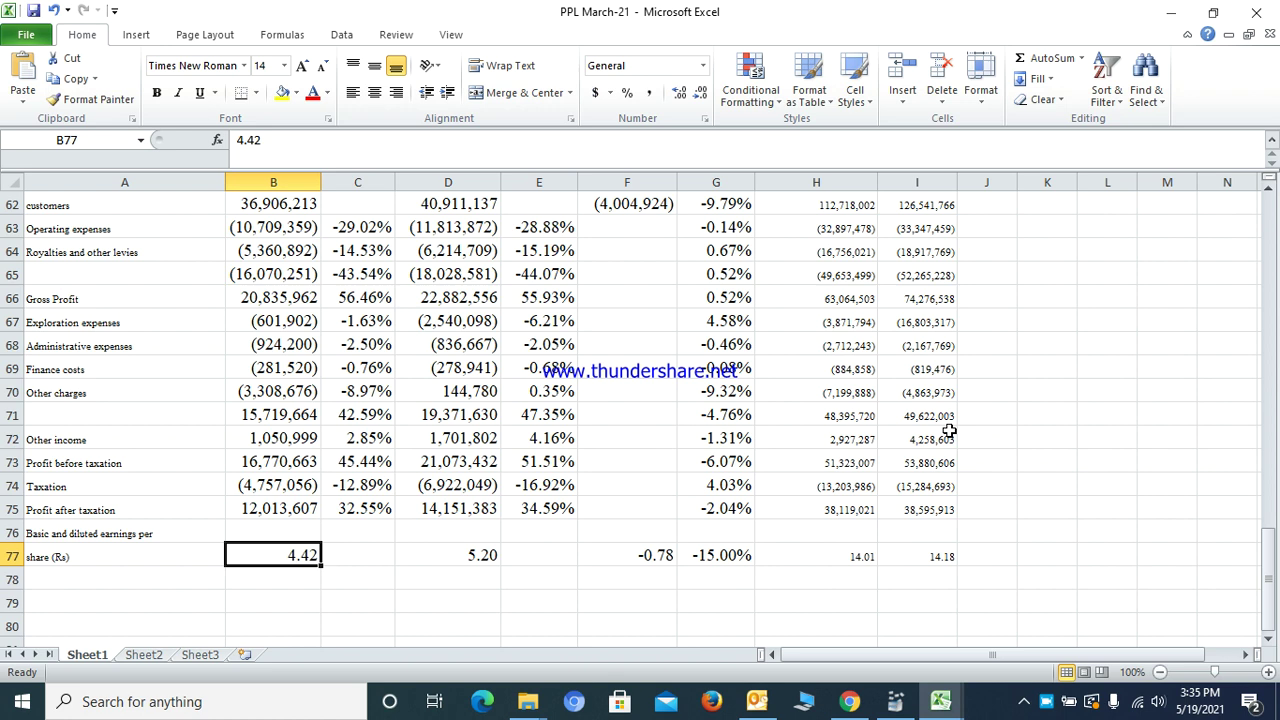
{"action": "key", "text": "Right"}
{"action": "key", "text": "Left"}
{"action": "key", "text": "shift+Right"}
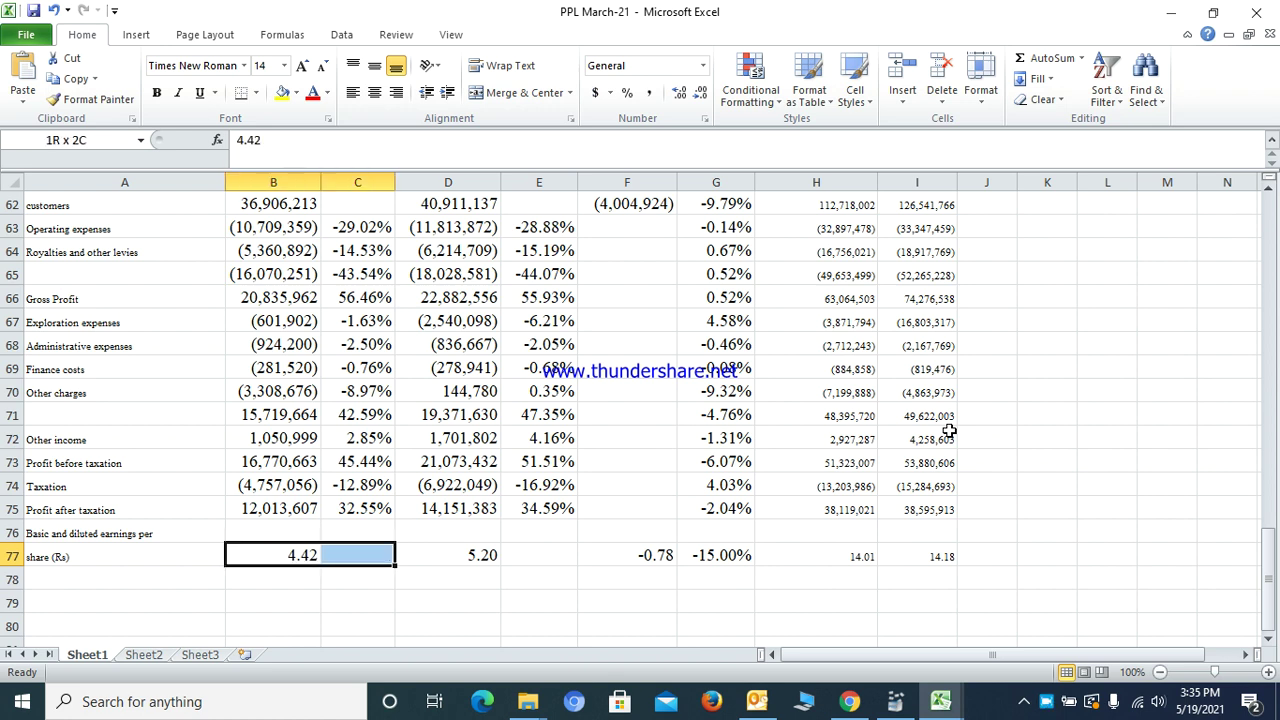
{"action": "key", "text": "shift+Right"}
{"action": "key", "text": "shift+Right"}
{"action": "key", "text": "shift+Right"}
{"action": "key", "text": "shift+Right"}
{"action": "key", "text": "shift+Right"}
{"action": "key", "text": "shift+Right"}
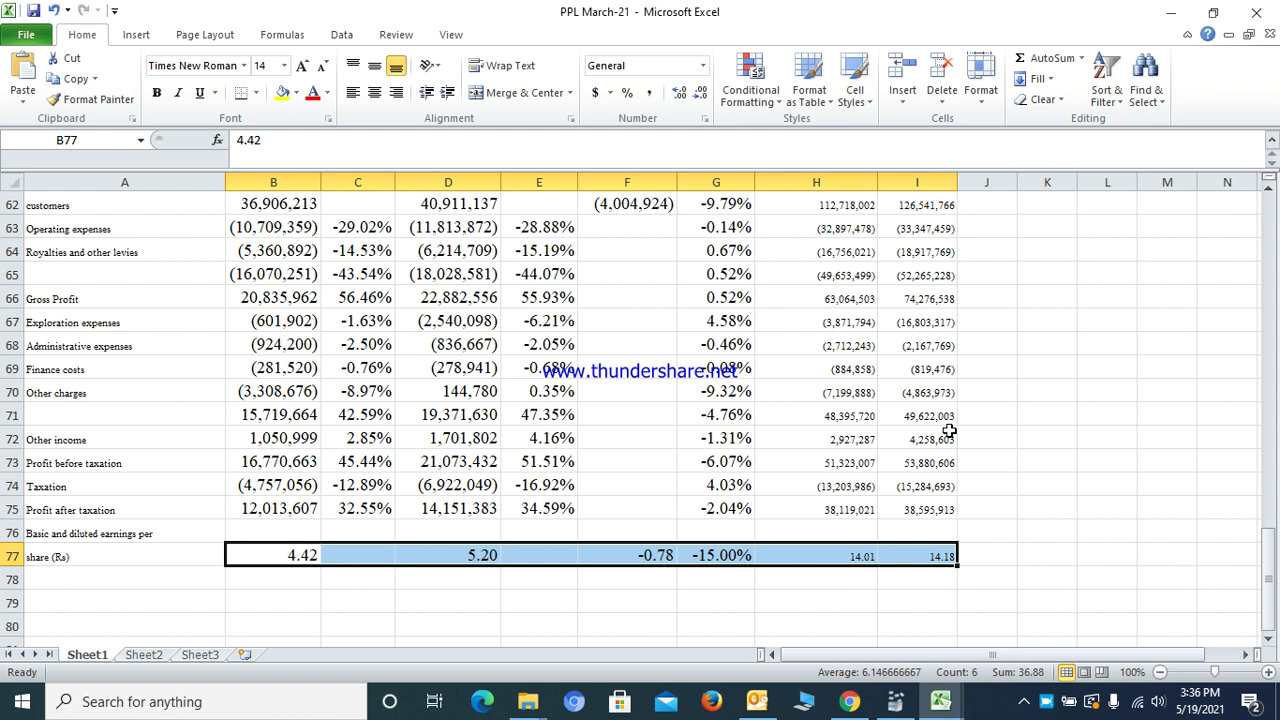
- Look between PPL's March 2021 quarter profit after taxation and earnings per share in column B
{"action": "key", "text": "Down"}
{"action": "key", "text": "Down"}
{"action": "key", "text": "Up"}
{"action": "key", "text": "Up"}
{"action": "key", "text": "Up"}
{"action": "key", "text": "Up"}
{"action": "key", "text": "Down"}
{"action": "key", "text": "Down"}
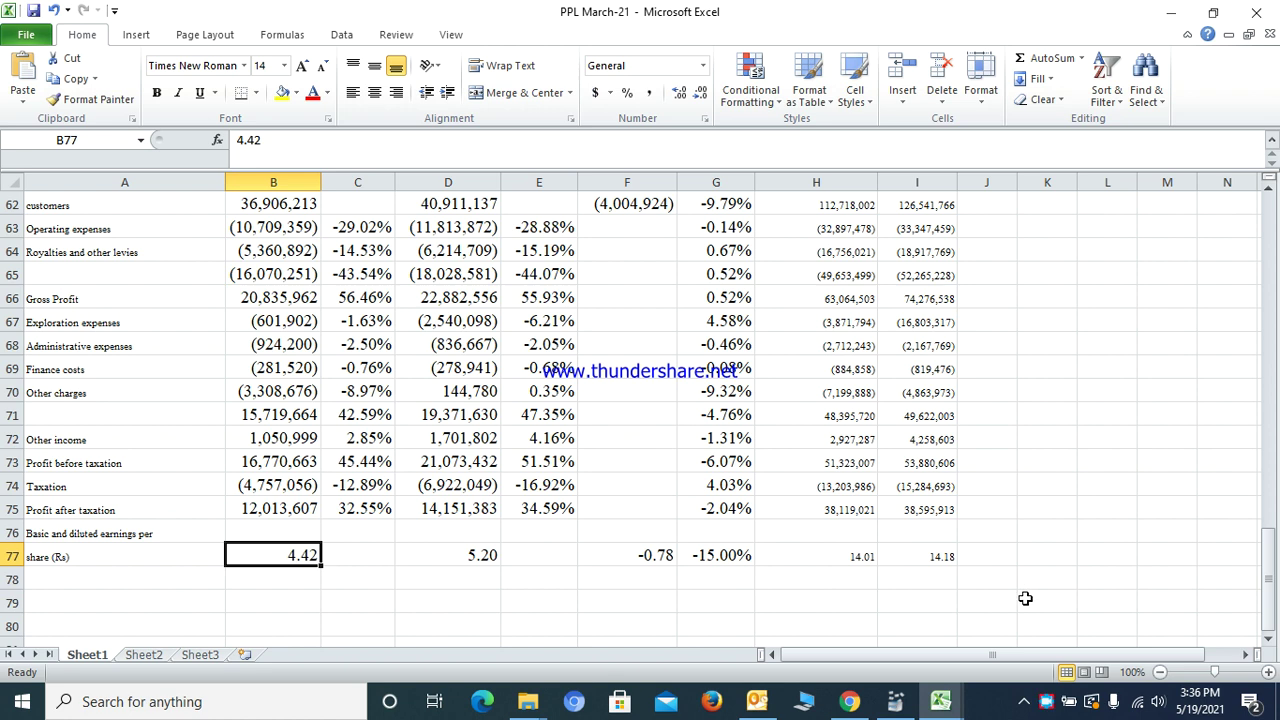
- Go through PPL's earnings per share row from the March 2021 quarter across to the cumulative March 2021 figure in H77
{"action": "key", "text": "Right"}
{"action": "key", "text": "Right"}
{"action": "key", "text": "Left"}
{"action": "key", "text": "Left"}
{"action": "key", "text": "Right"}
{"action": "key", "text": "Right"}
{"action": "key", "text": "Right"}
{"action": "key", "text": "Right"}
{"action": "key", "text": "Right"}
{"action": "key", "text": "Right"}
{"action": "key", "text": "Right"}
{"action": "key", "text": "Left"}
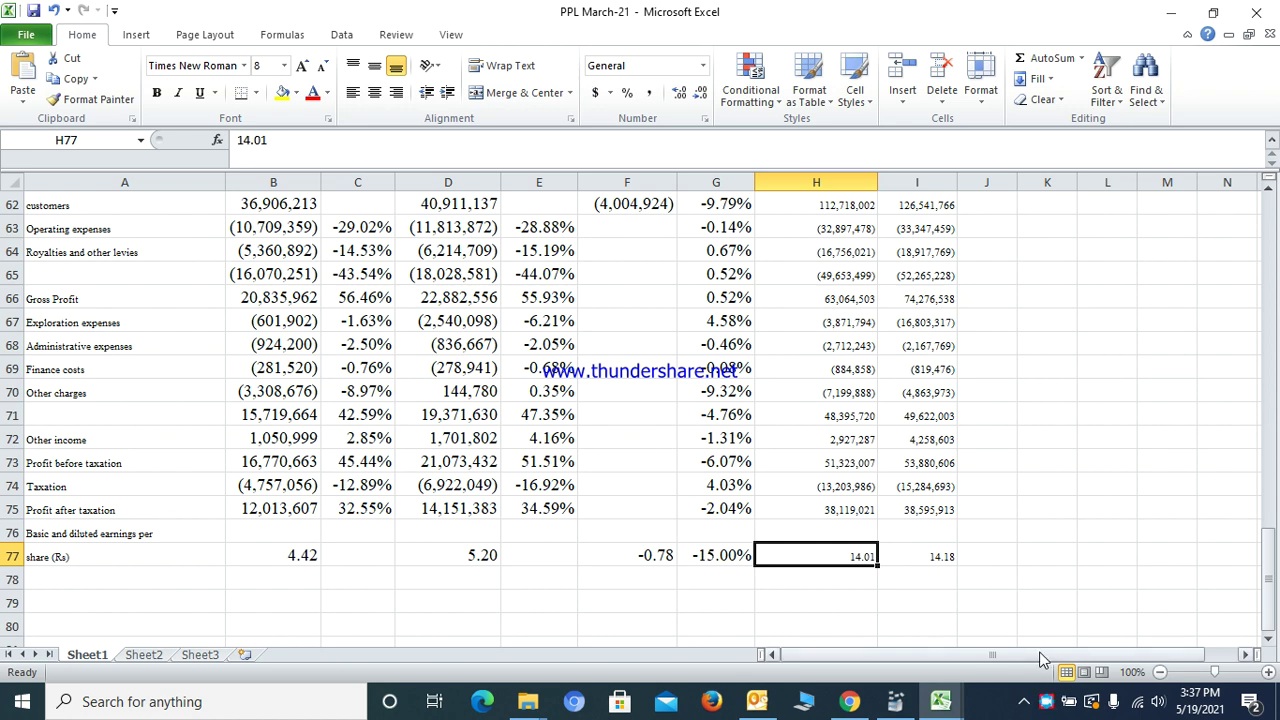
{"action": "left_click", "coordinate": [1047, 703]}
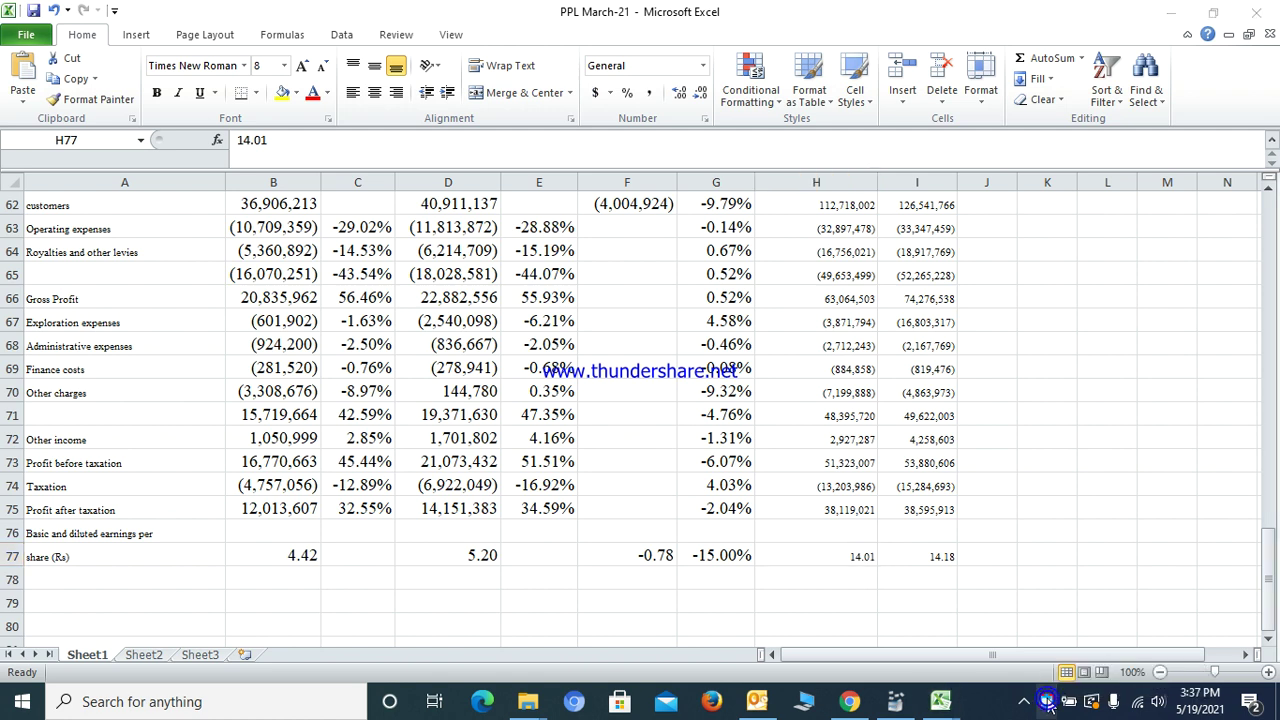